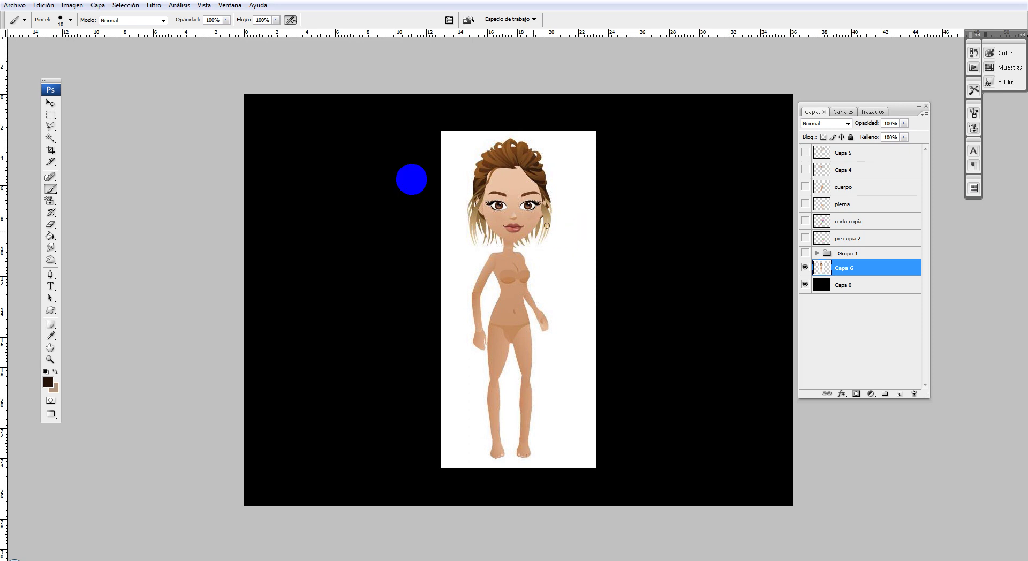
- Move the doll figure on Capa 6 to the left, keeping the hair-stroke and bald-head layers hidden
left_click(50, 102)
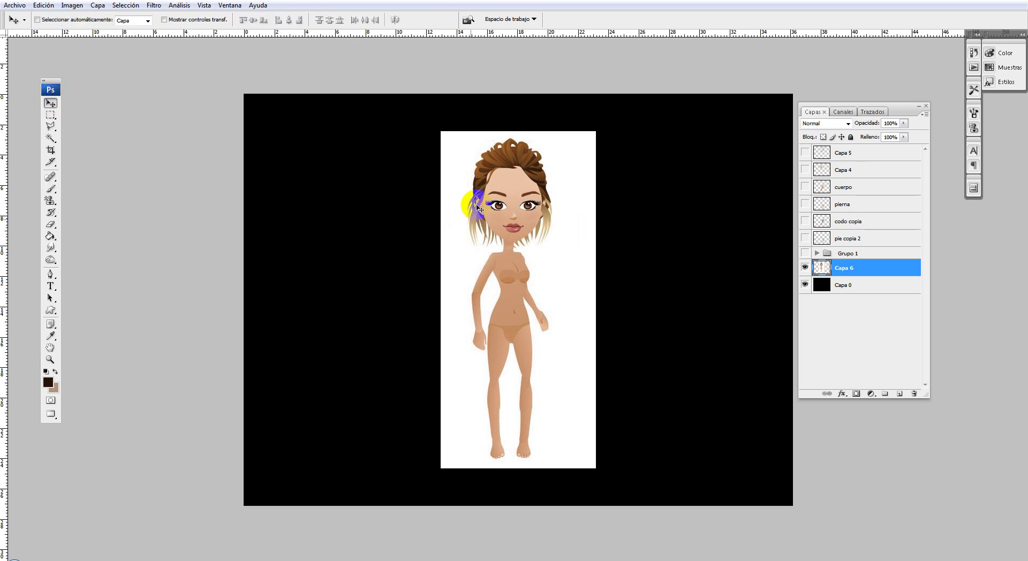
left_click_drag(469, 204, 395, 202)
left_click(804, 154)
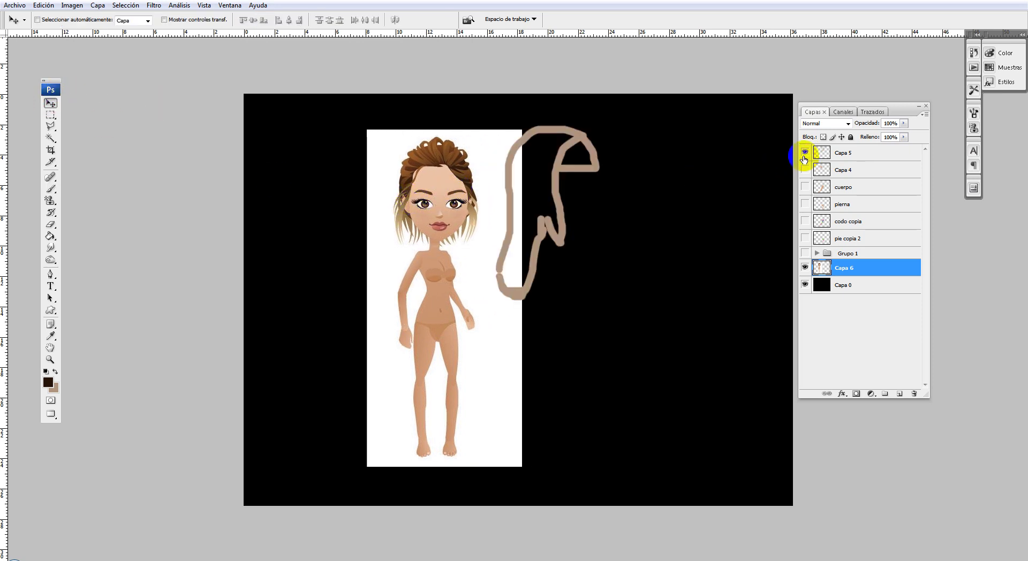
left_click(805, 153)
left_click(805, 170)
left_click(805, 170)
left_click(805, 170)
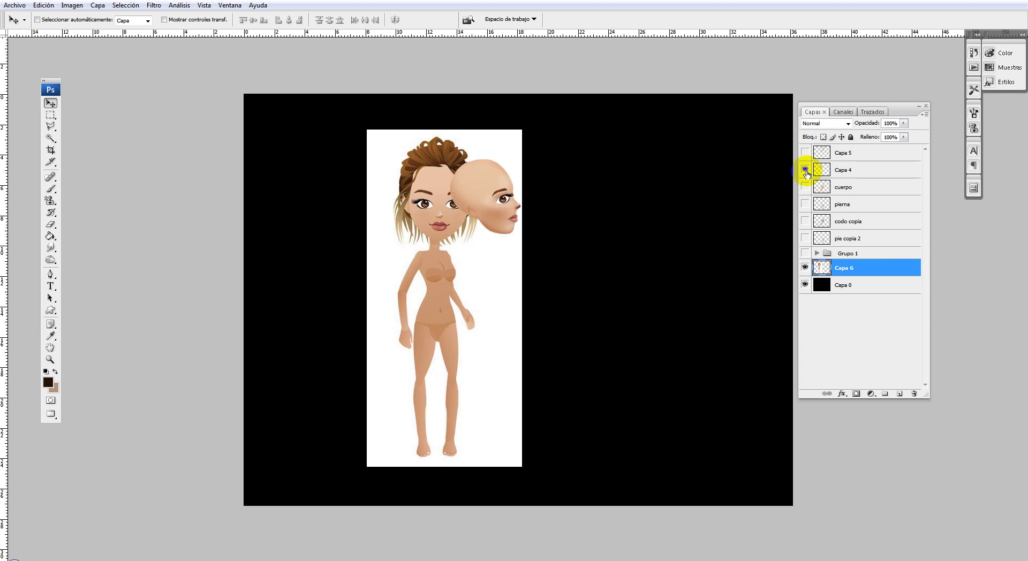
left_click(805, 170)
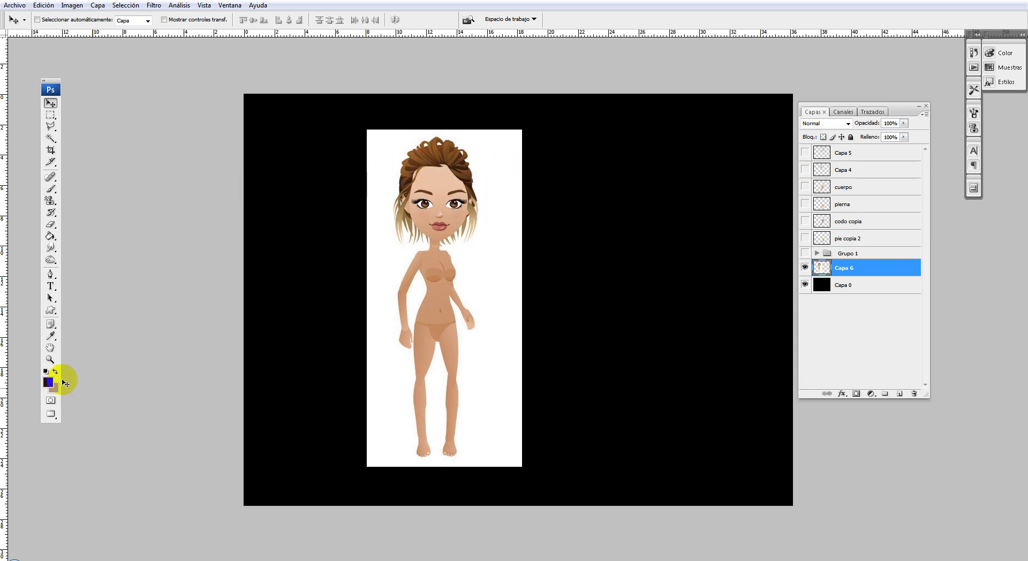
- Zoom in on the doll figure, then zoom back out to the whole document
left_click(50, 360)
left_click_drag(376, 262, 516, 365)
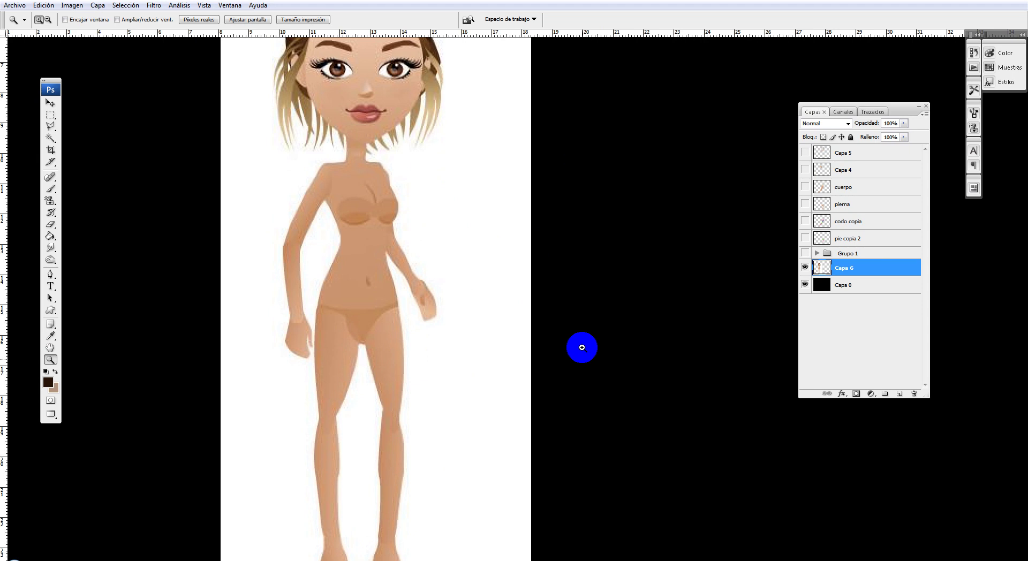
left_click(547, 314, "alt")
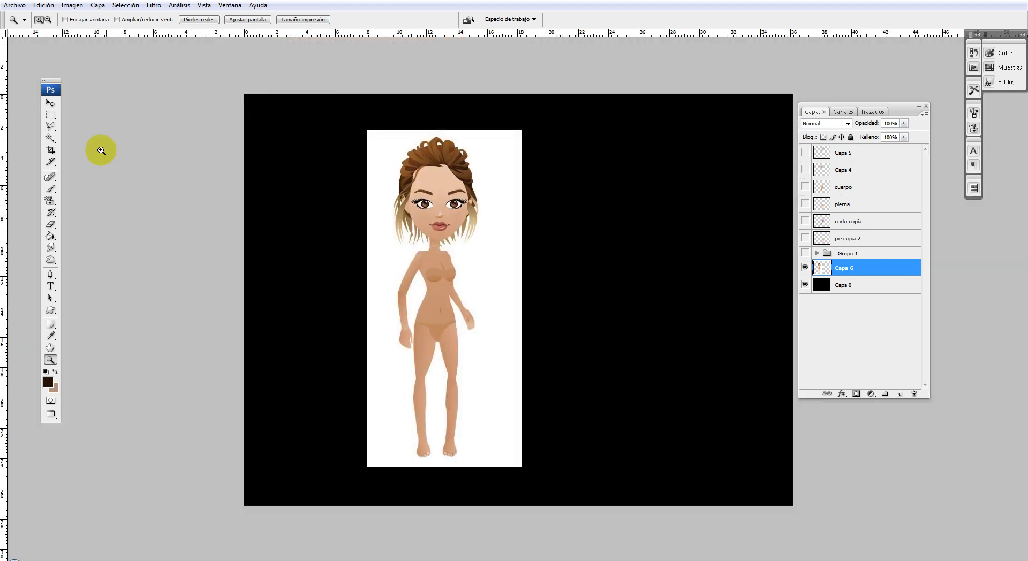
left_click(50, 103)
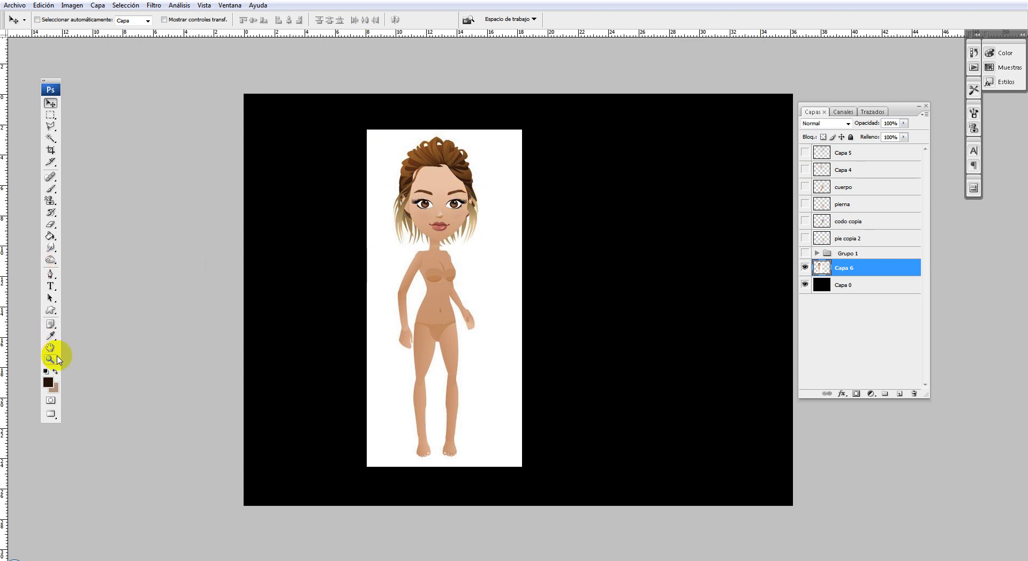
- Magic-wand select the white background around the doll on Capa 6, delete it, and deselect
left_click(51, 138)
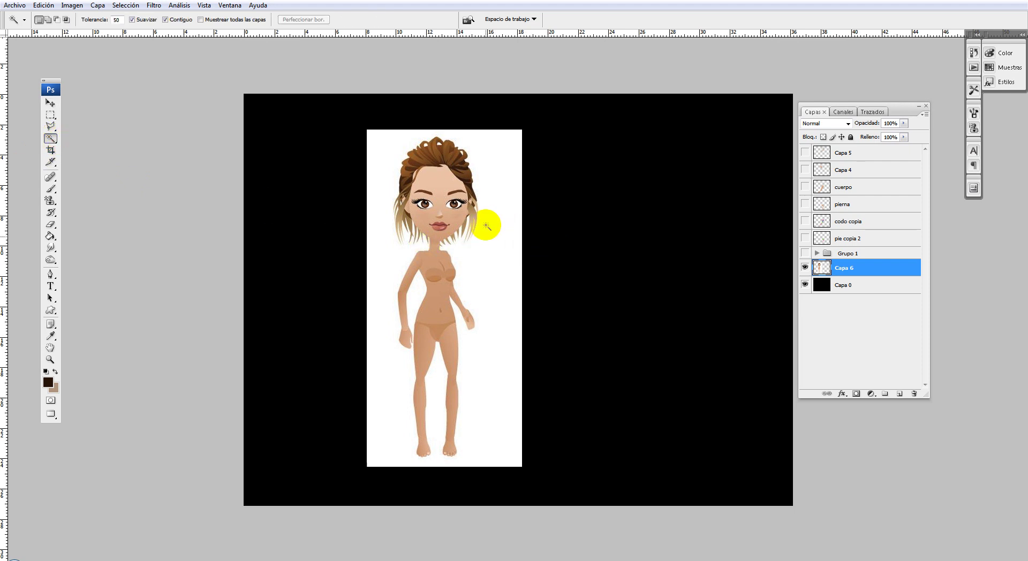
left_click(502, 255)
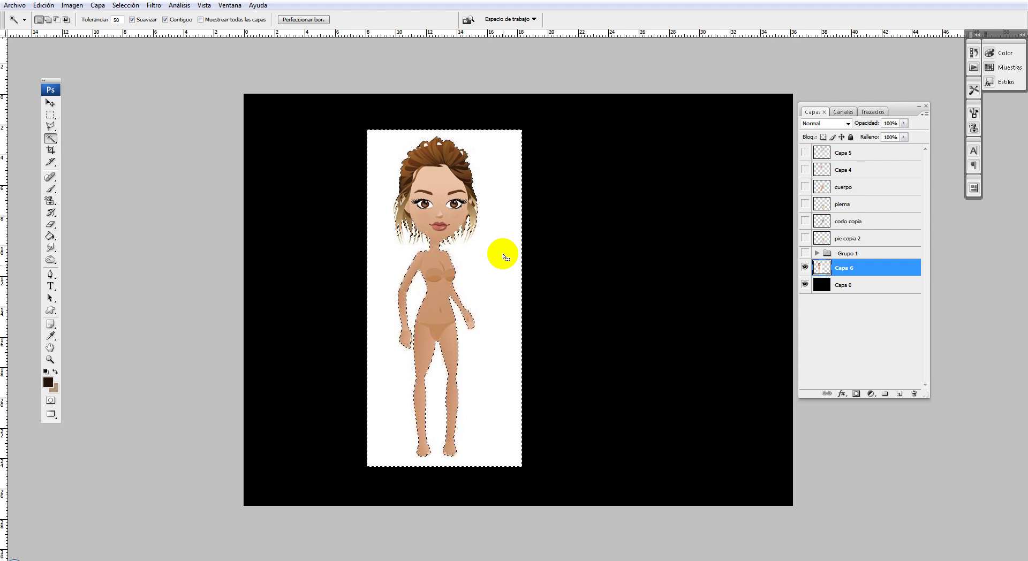
key("Delete")
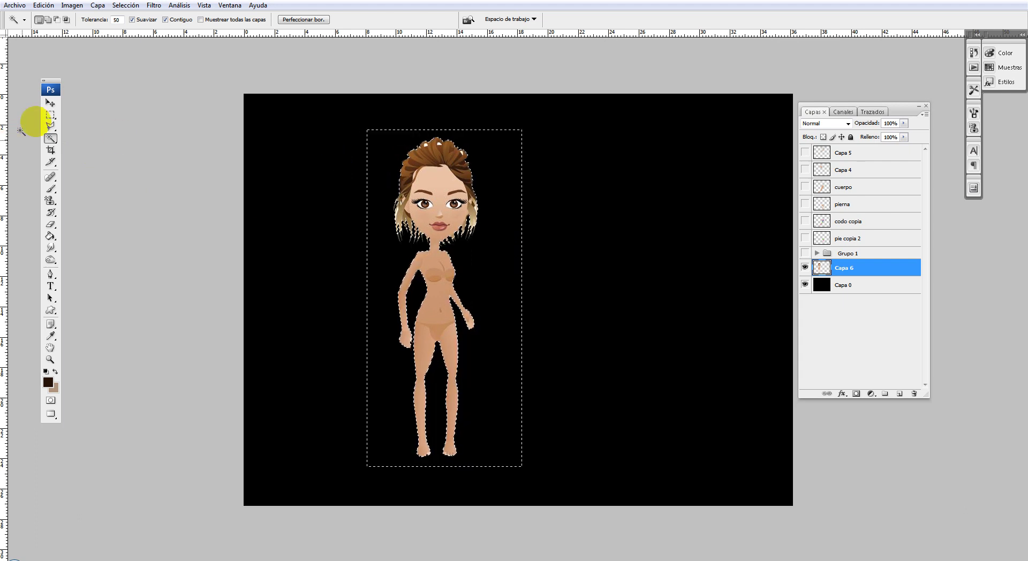
left_click(50, 115)
left_click(275, 177)
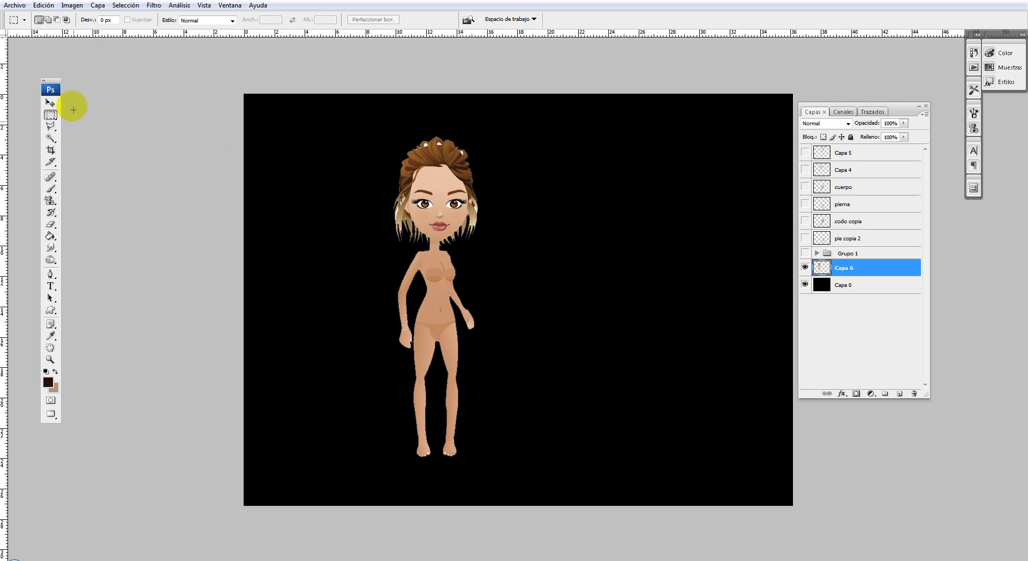
- Free-transform the doll figure on Capa 6 up to about 117% and commit the scaling
left_click(50, 102)
left_click_drag(420, 251, 430, 257)
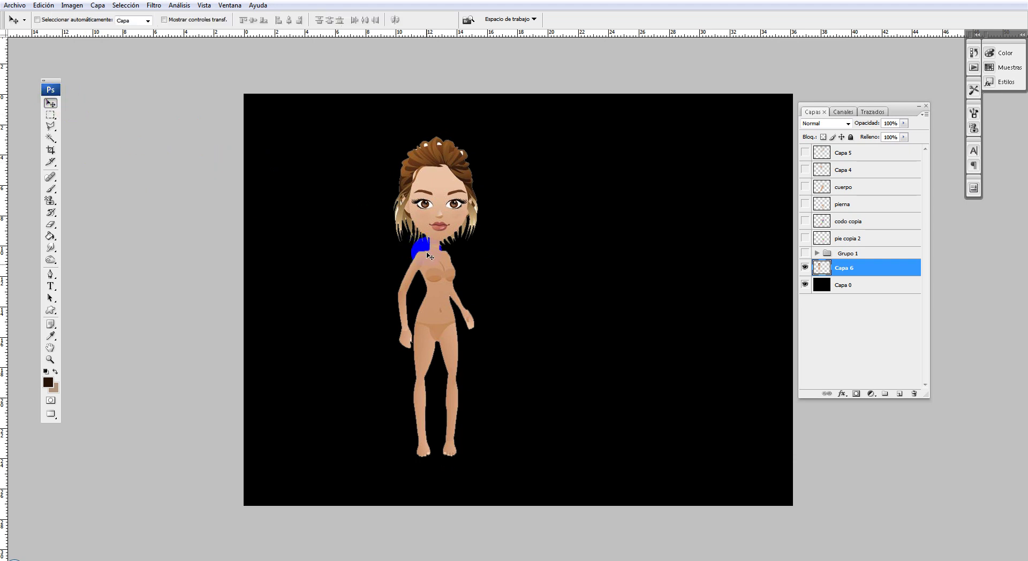
key("ctrl+t")
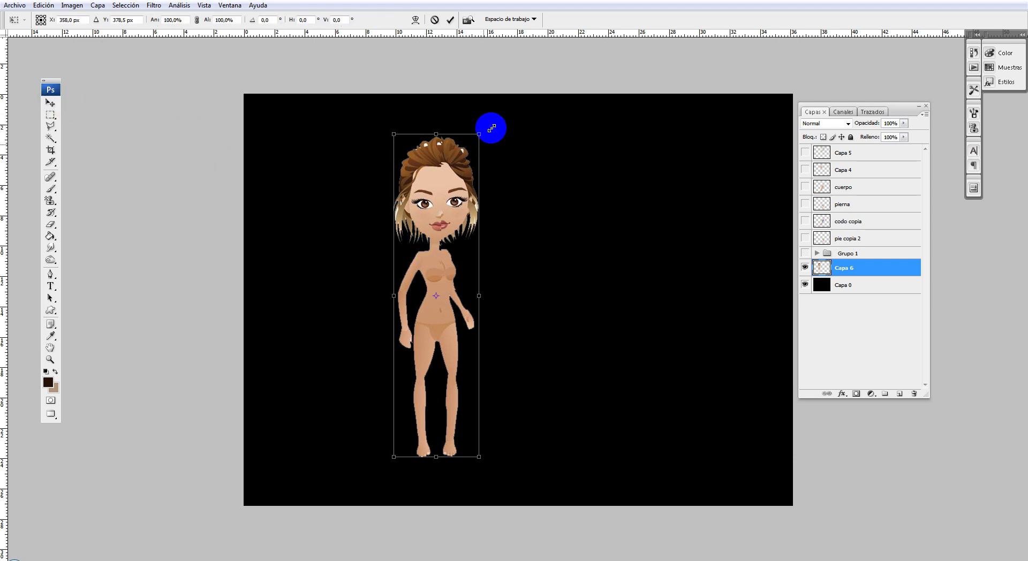
left_click_drag(492, 128, 498, 102)
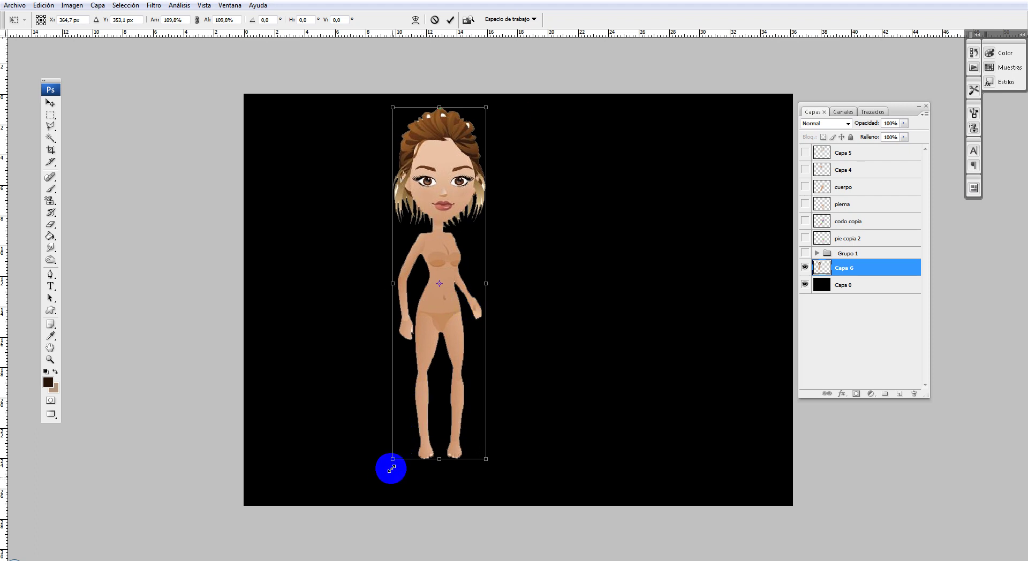
left_click_drag(391, 468, 386, 479)
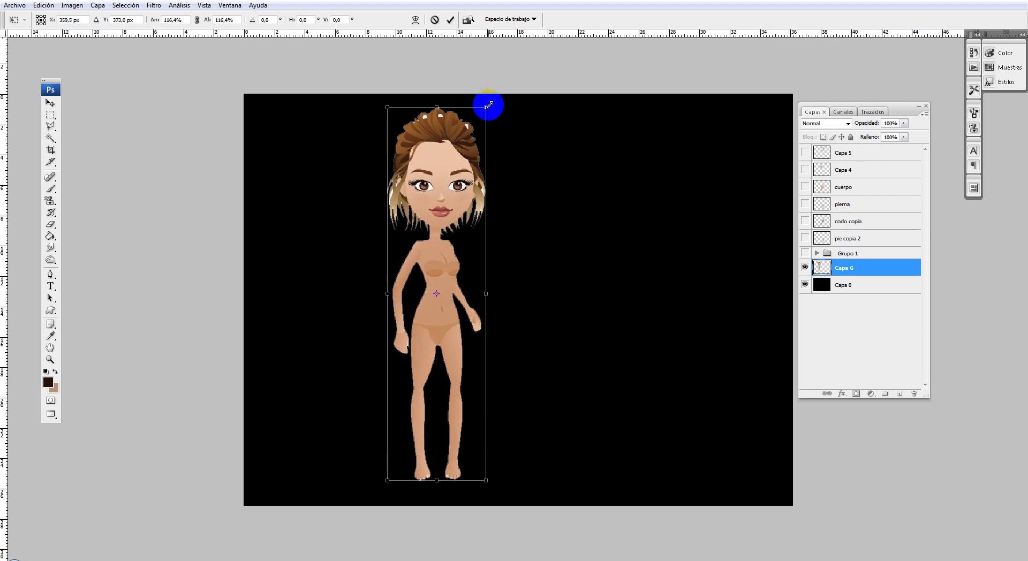
left_click_drag(488, 106, 492, 102)
key("Return")
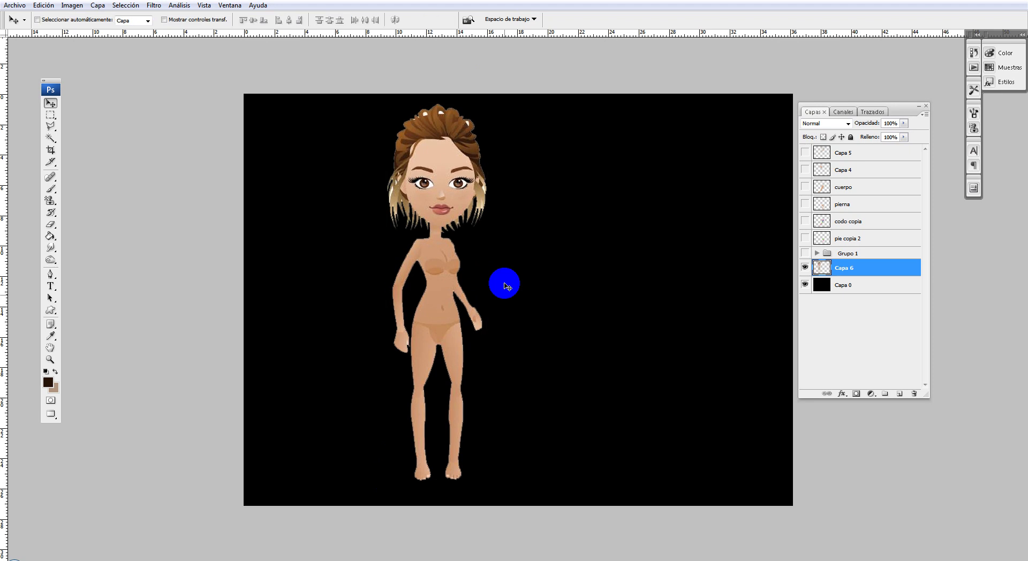
- Zoom in and blur the jagged outer edge of the doll's left arm
left_click(50, 360)
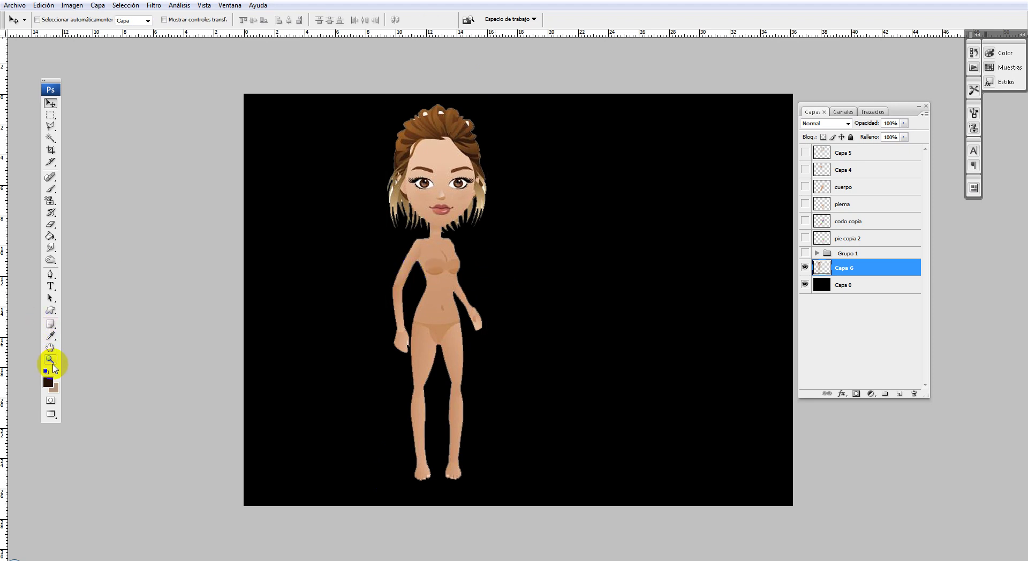
left_click_drag(441, 362, 514, 362)
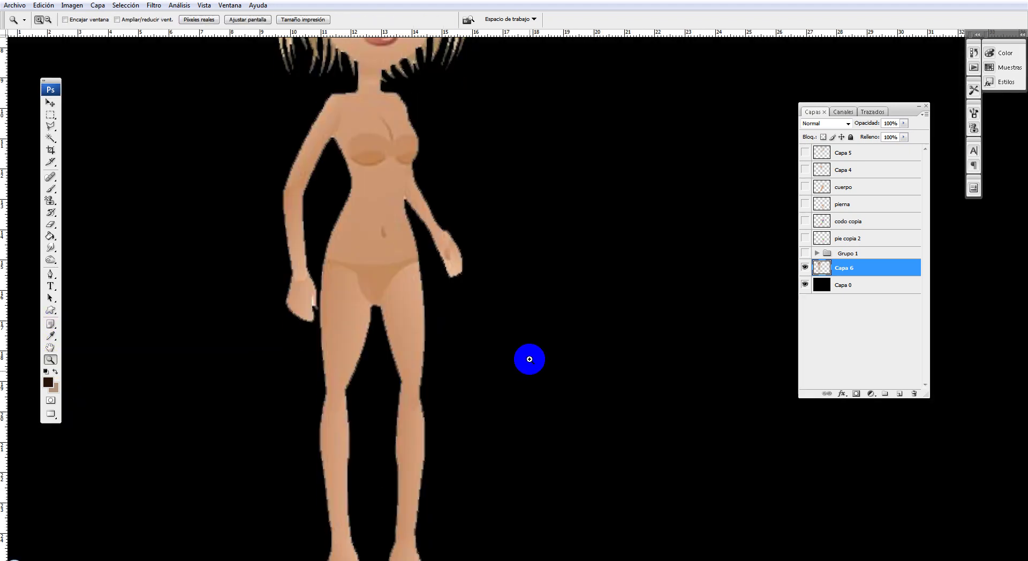
scroll(529, 359, "up", 2)
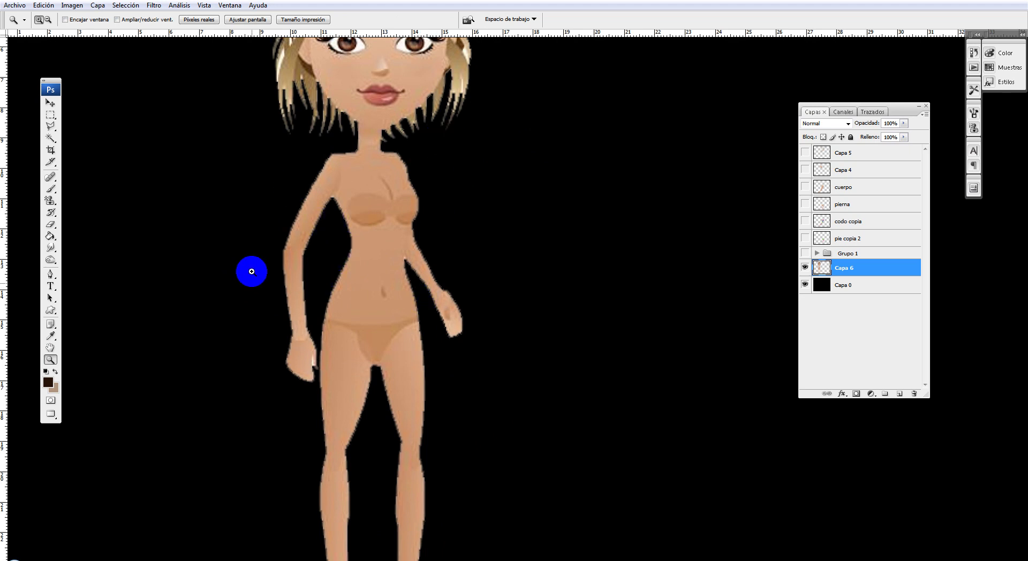
left_click(50, 189)
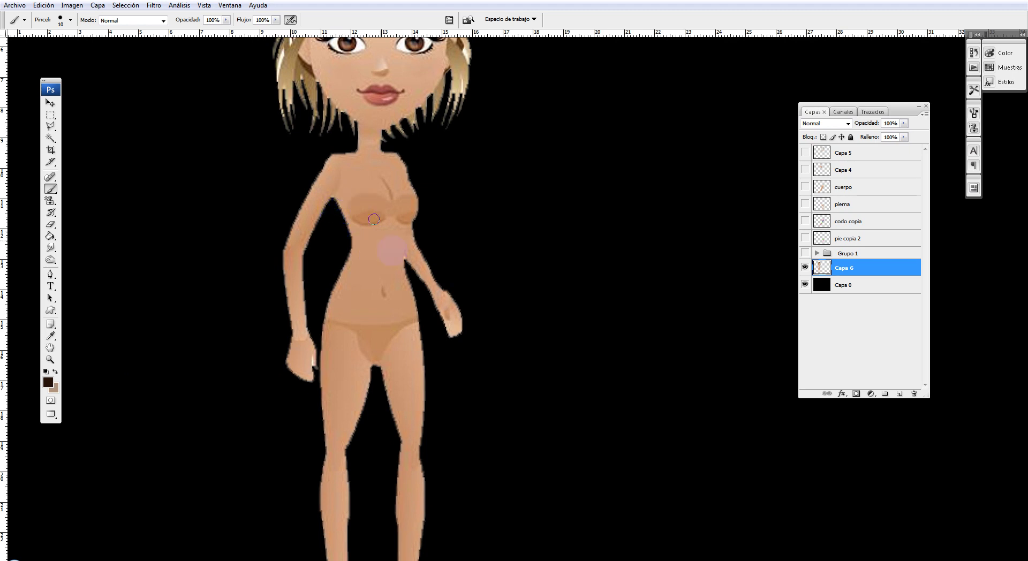
scroll(391, 249, "up", 3)
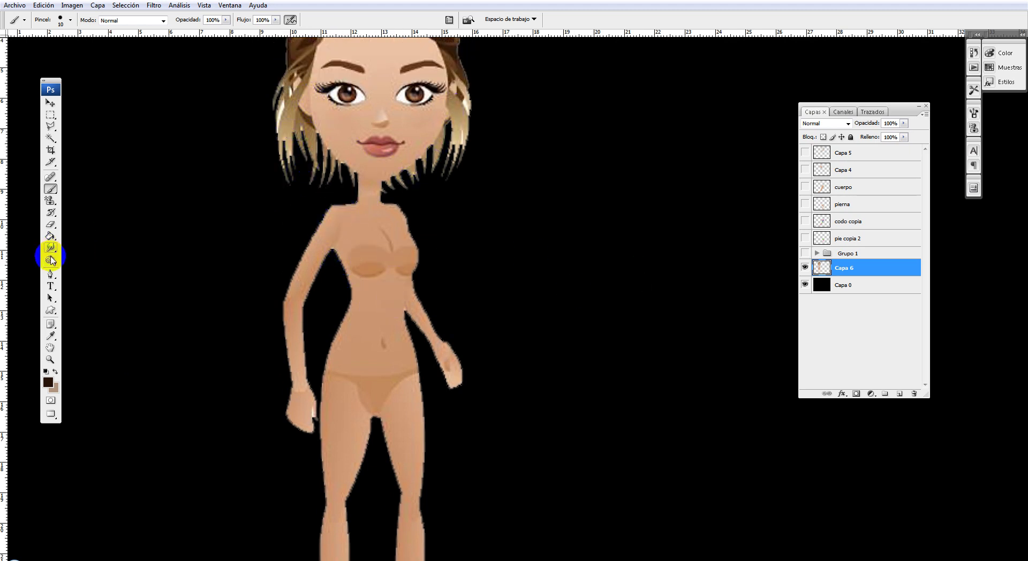
left_click_drag(51, 247, 80, 237)
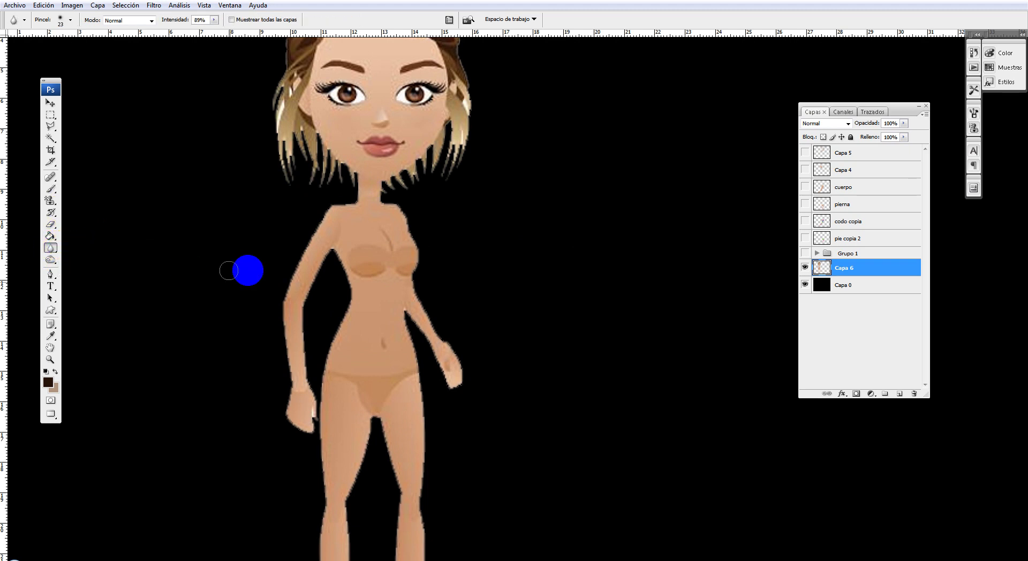
left_click_drag(317, 217, 294, 389)
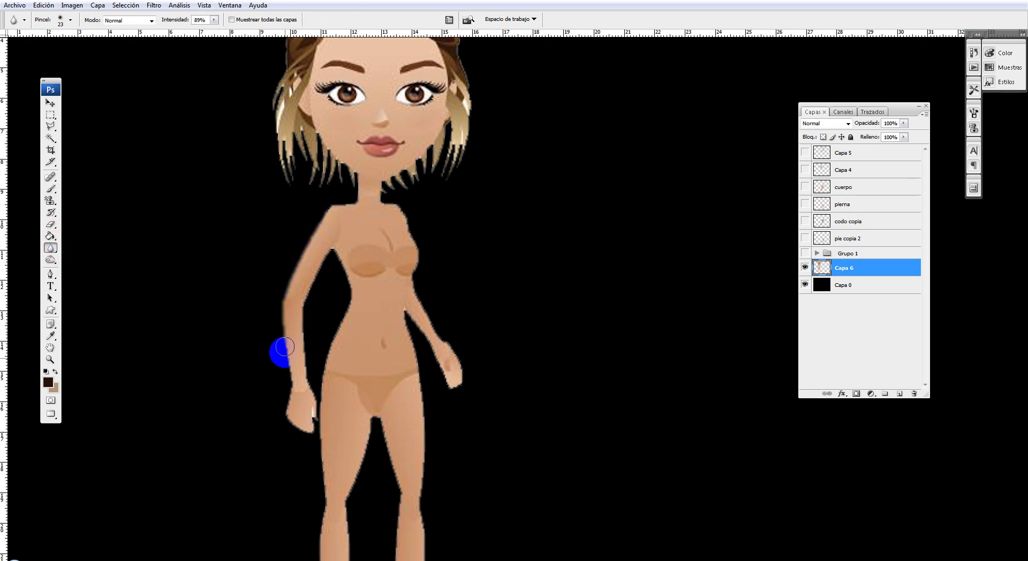
- Reframe the view on the figure and add a new empty layer, Capa 7
left_click(50, 360)
left_click(490, 277, "alt")
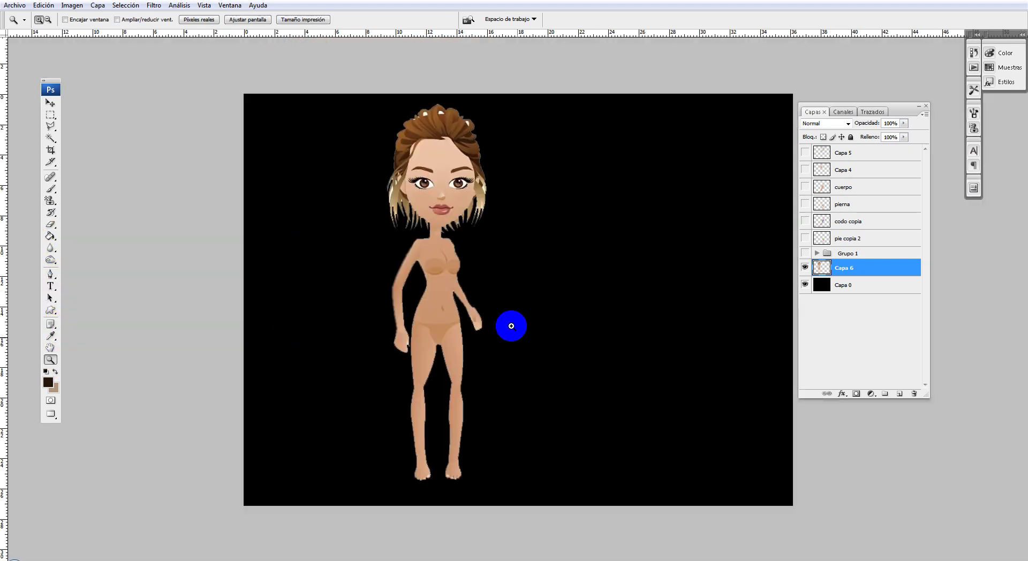
left_click(518, 370)
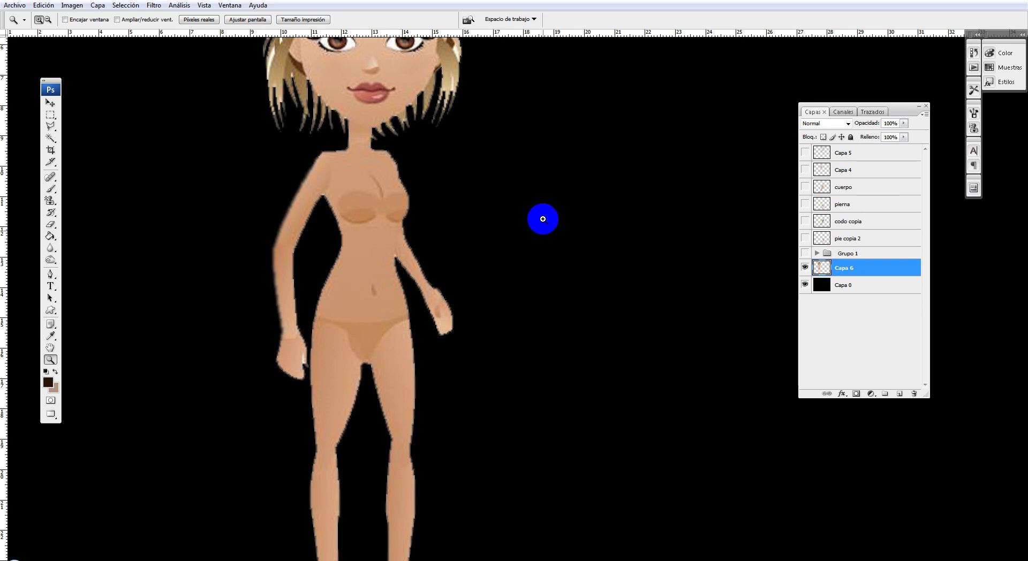
left_click(906, 396)
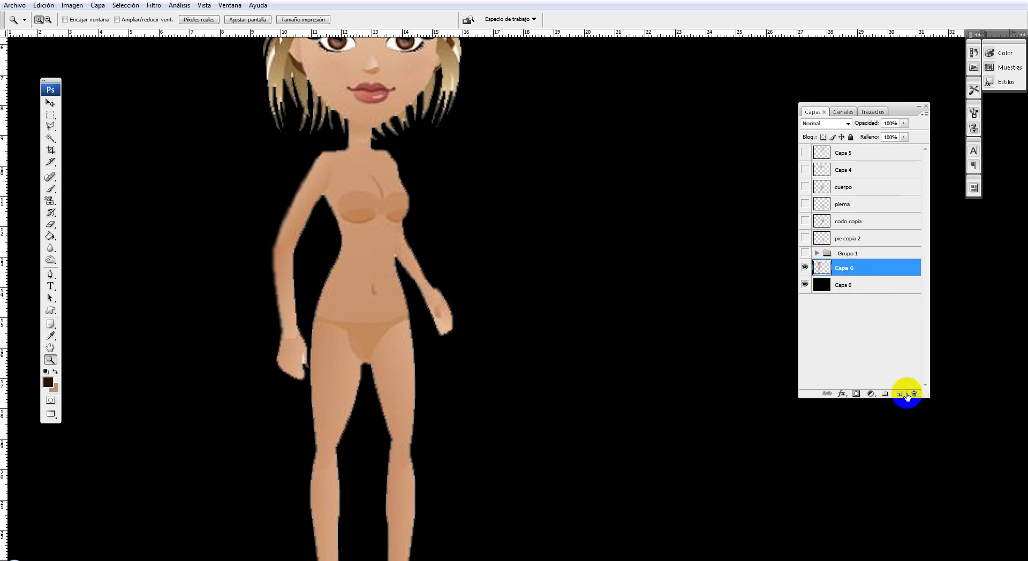
- Sample the doll's skin tone and paint it on Capa 7 over the chest, left forearm and hand edges
left_click(52, 193)
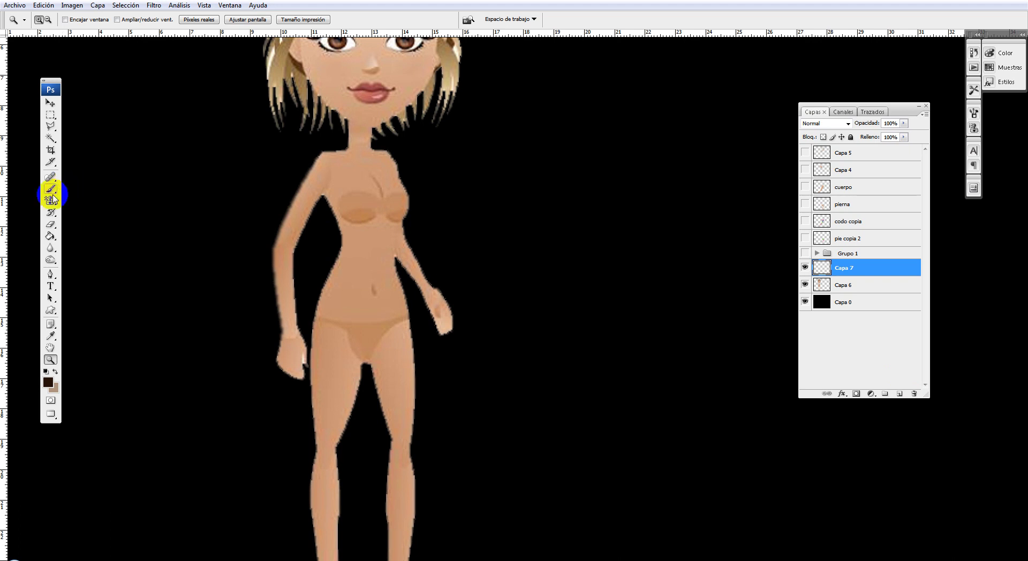
left_click(51, 336)
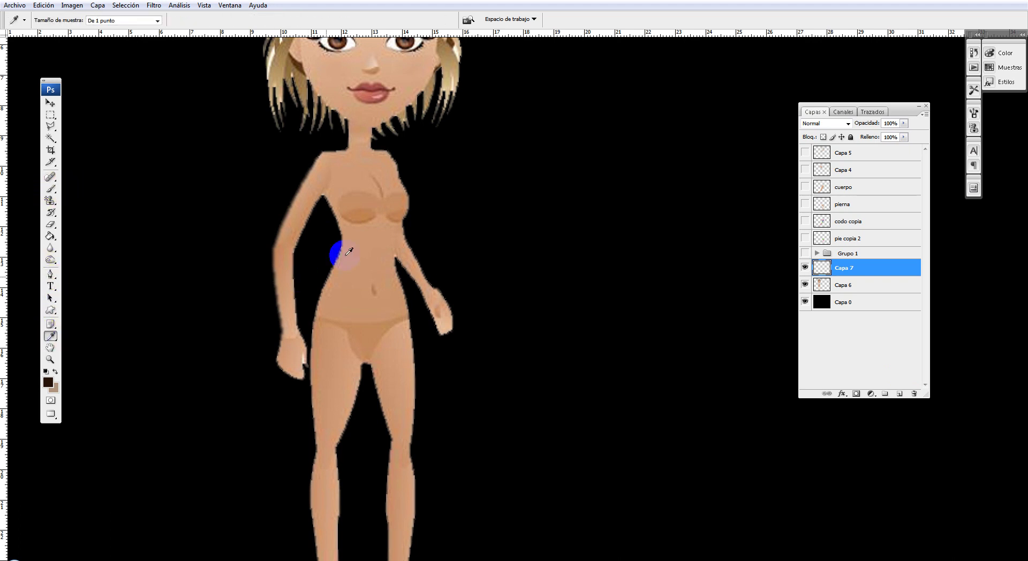
left_click(51, 189)
left_click(378, 183)
key("ctrl+z")
left_click(371, 209)
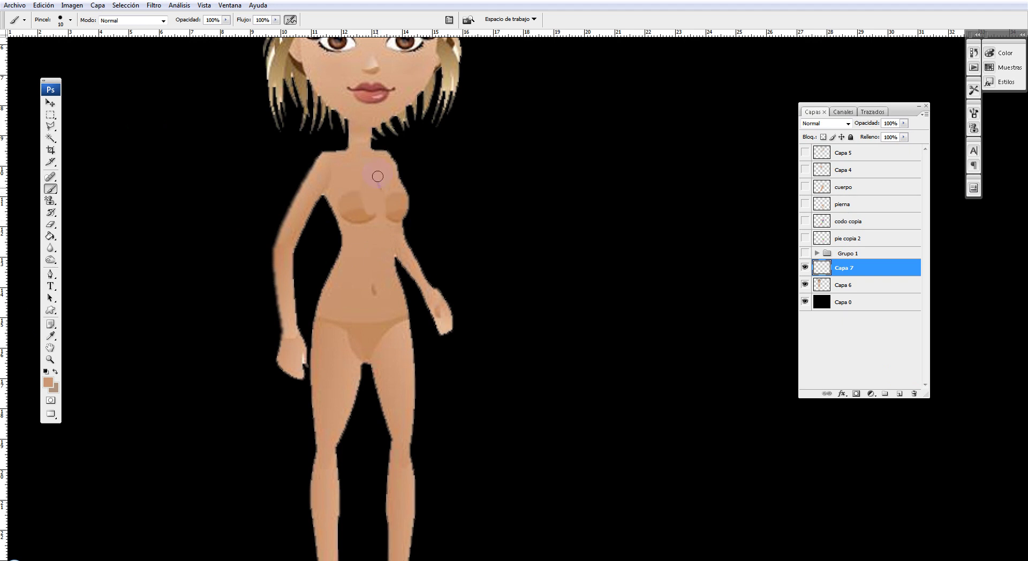
left_click_drag(348, 215, 335, 200)
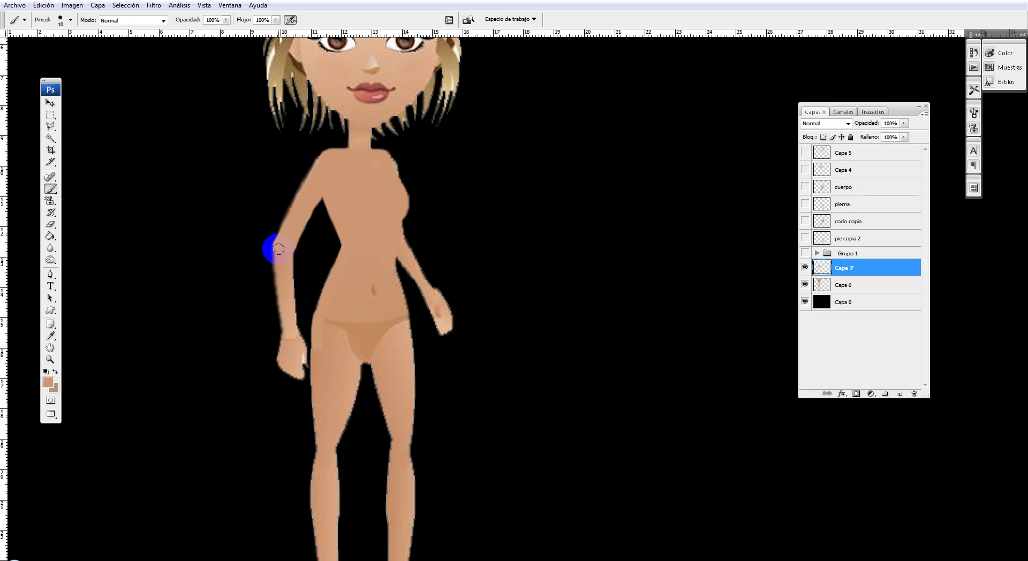
left_click_drag(286, 331, 286, 331)
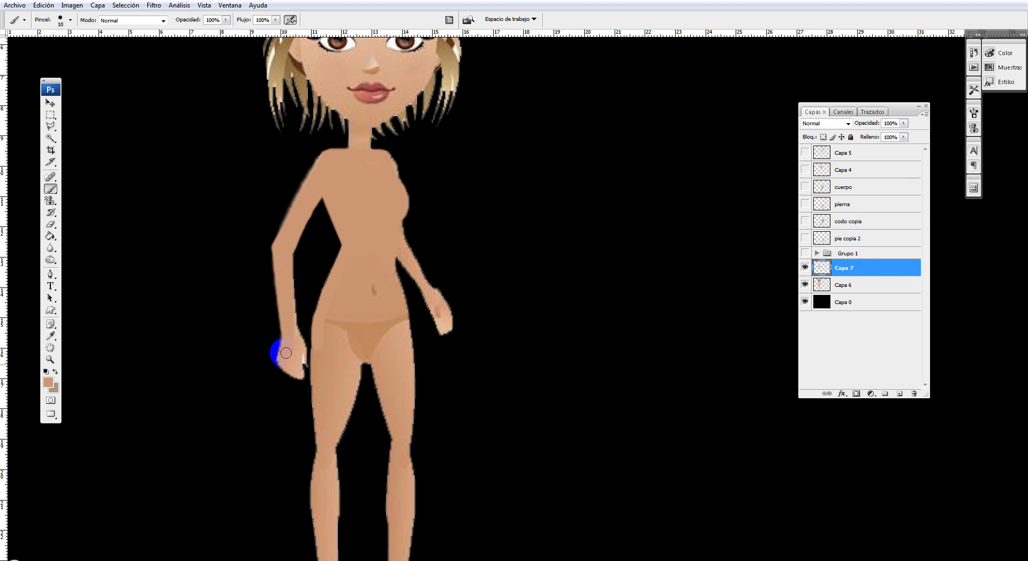
mouse_move(283, 362)
left_mouse_down()
mouse_move(298, 361)
mouse_move(305, 299)
left_mouse_up()
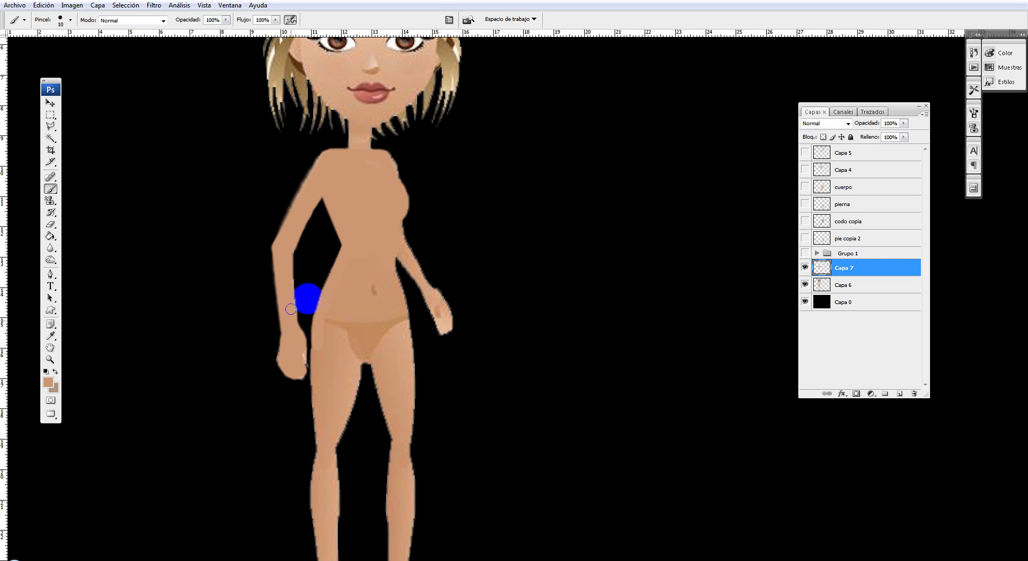
- Paint skin tone along the neck-shoulder edge, the waist-arm gap and the right hip
scroll(380, 280, "down", 1)
mouse_move(432, 253)
left_mouse_down()
mouse_move(417, 194)
mouse_move(403, 185)
left_mouse_up()
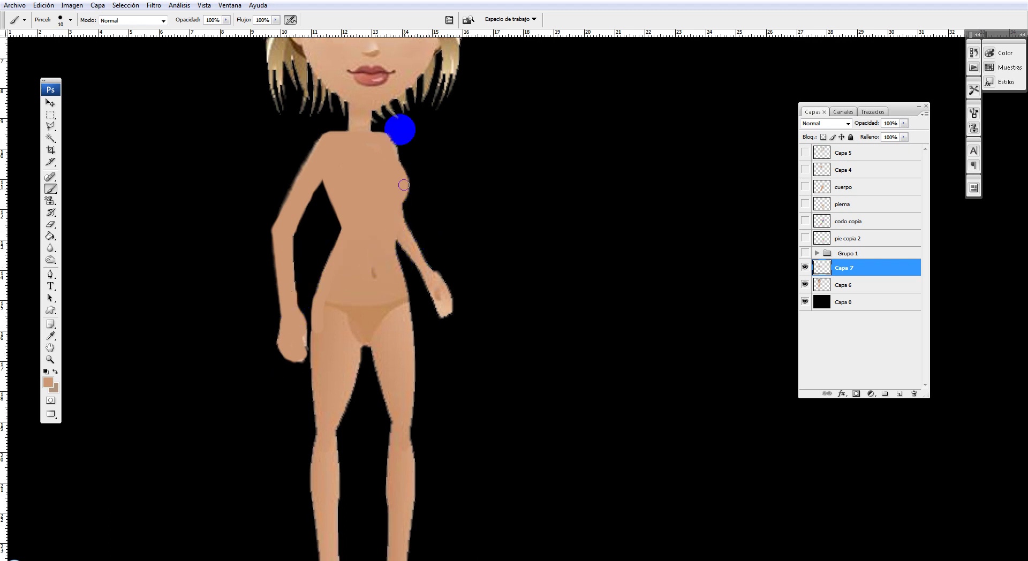
mouse_move(397, 131)
left_mouse_down()
mouse_move(391, 160)
mouse_move(389, 149)
left_mouse_up()
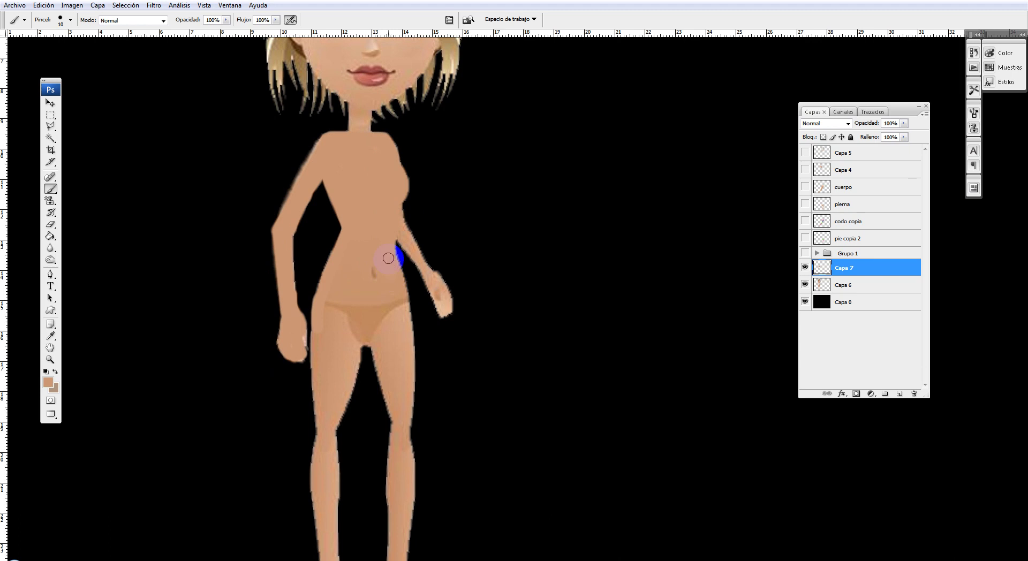
mouse_move(394, 260)
left_mouse_down()
mouse_move(399, 285)
mouse_move(414, 264)
mouse_move(401, 235)
mouse_move(394, 296)
left_mouse_up()
mouse_move(401, 306)
left_mouse_down()
mouse_move(409, 335)
mouse_move(393, 325)
left_mouse_up()
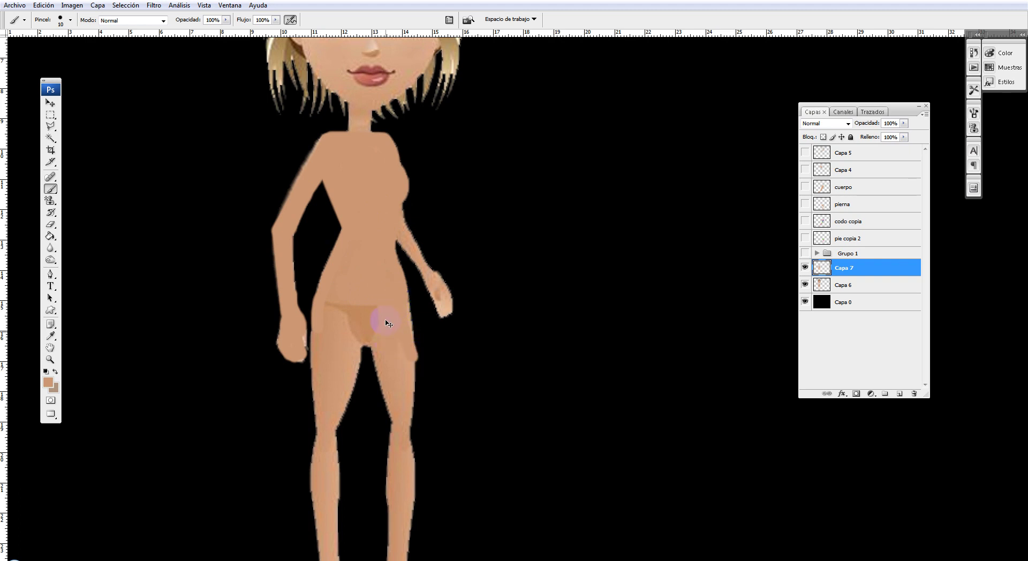
- Dab skin tone near the navel, paint the right torso edge, and pan over legs and head to check
left_click(306, 270)
left_click(417, 234)
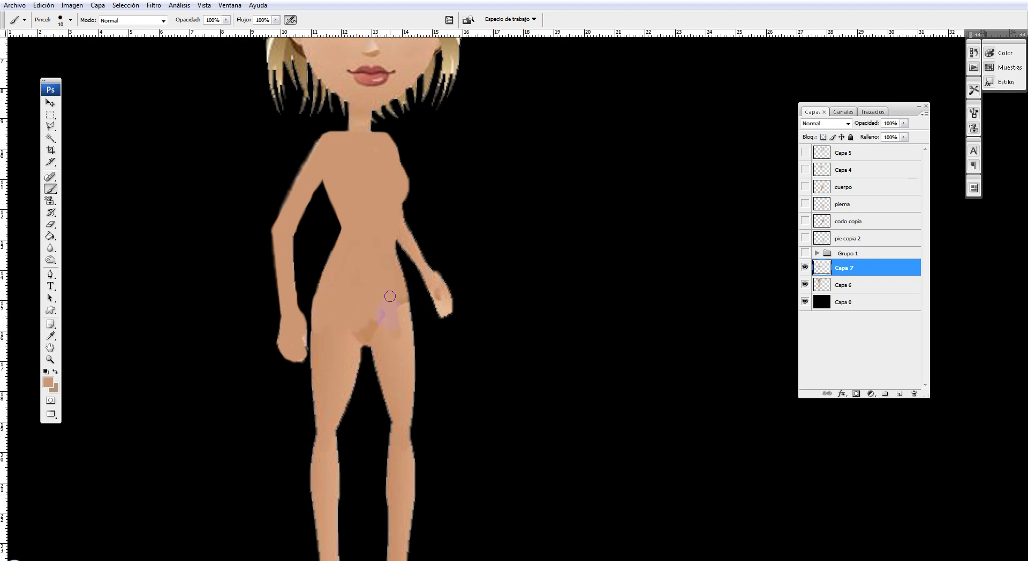
left_click_drag(402, 320, 390, 254)
left_click_drag(427, 367, 389, 228)
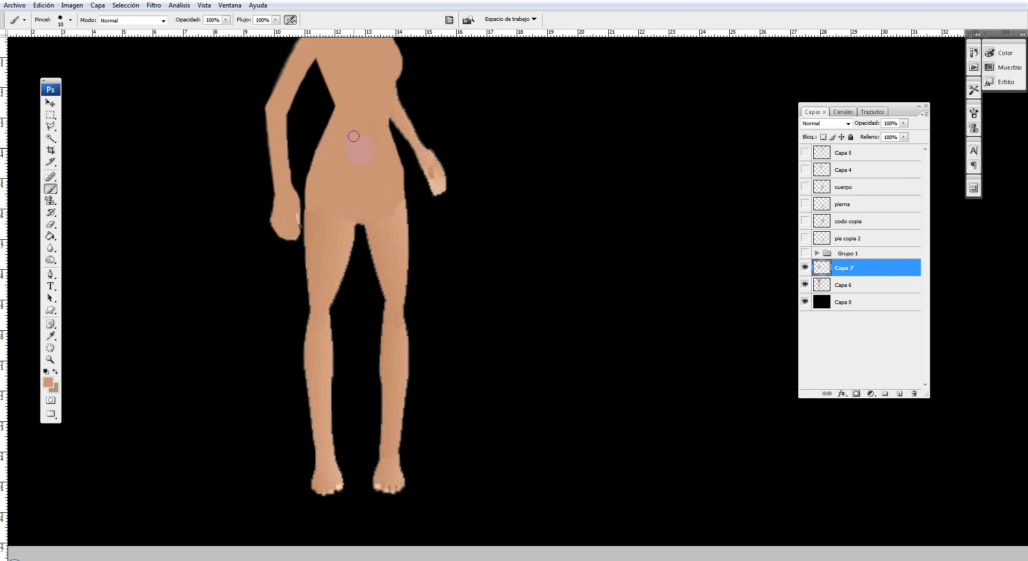
left_click_drag(430, 114, 431, 252)
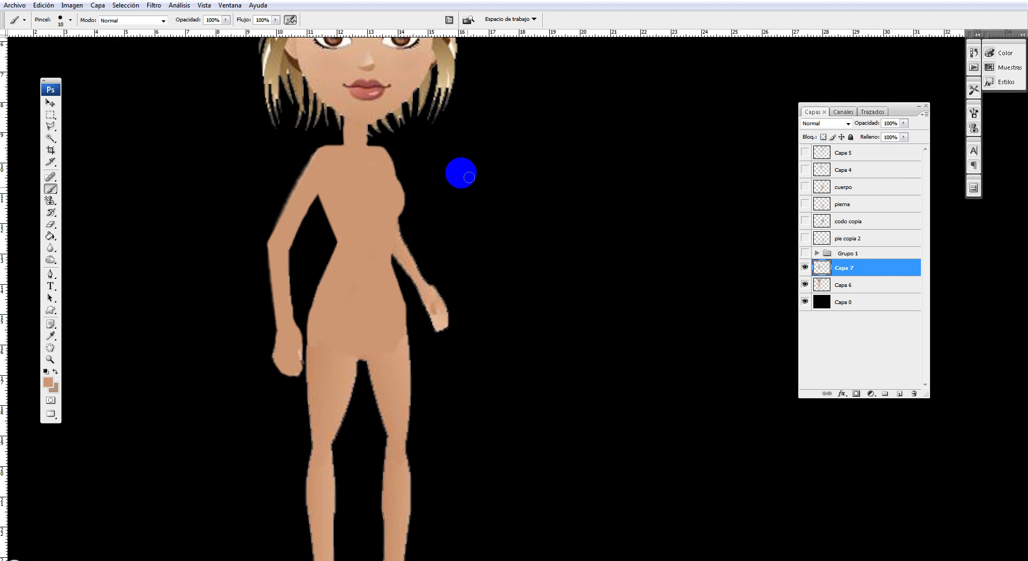
- Polygonal-lasso the doll's raised right arm and remove it from Capa 6, then deselect
left_click(51, 127)
left_click(395, 260)
left_click(399, 215)
left_click(489, 348)
left_click(445, 364)
left_click(420, 317)
left_click(408, 272)
left_click(398, 260)
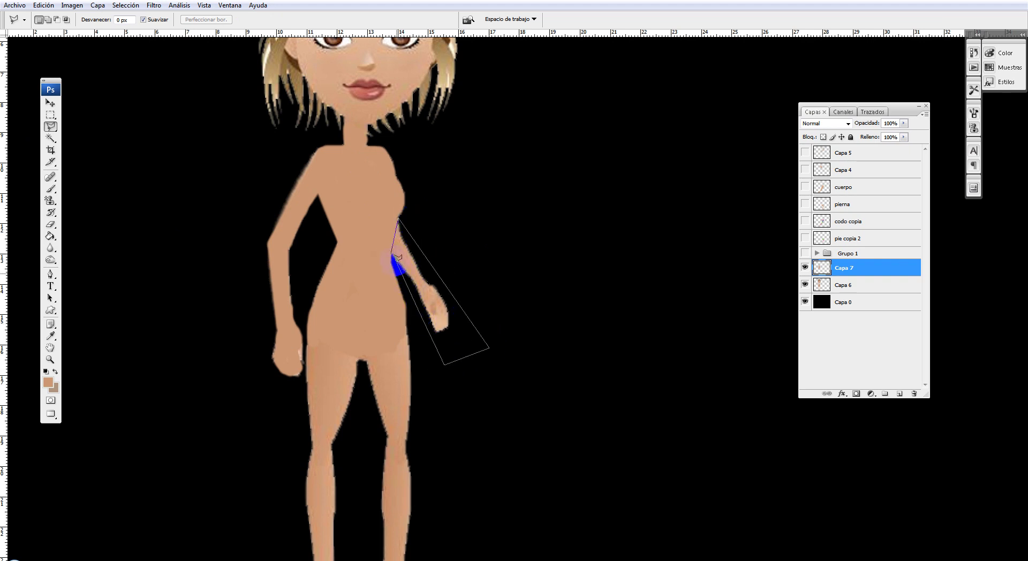
left_click(393, 251)
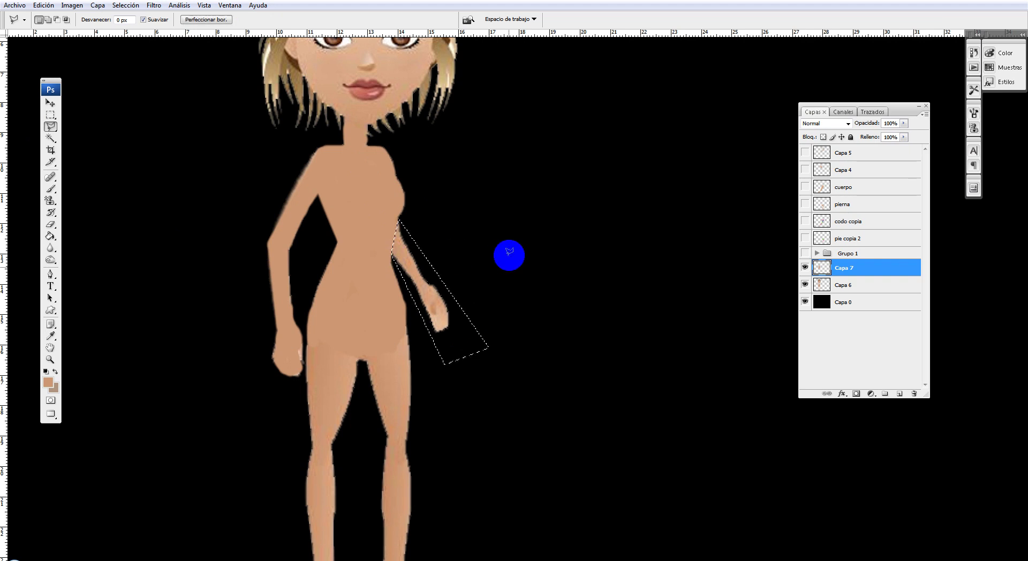
left_click(870, 285)
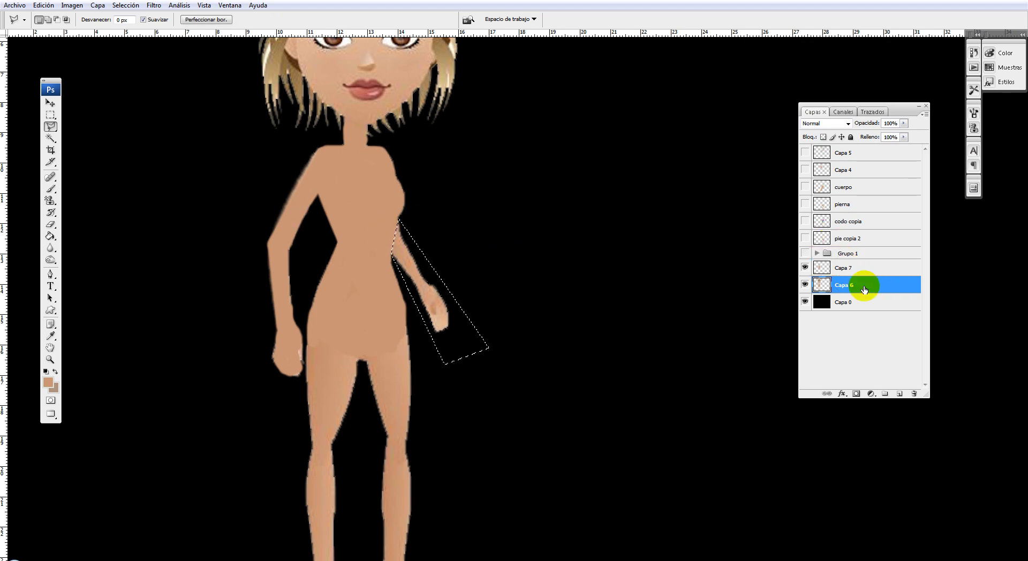
left_click(50, 114)
left_click(273, 169)
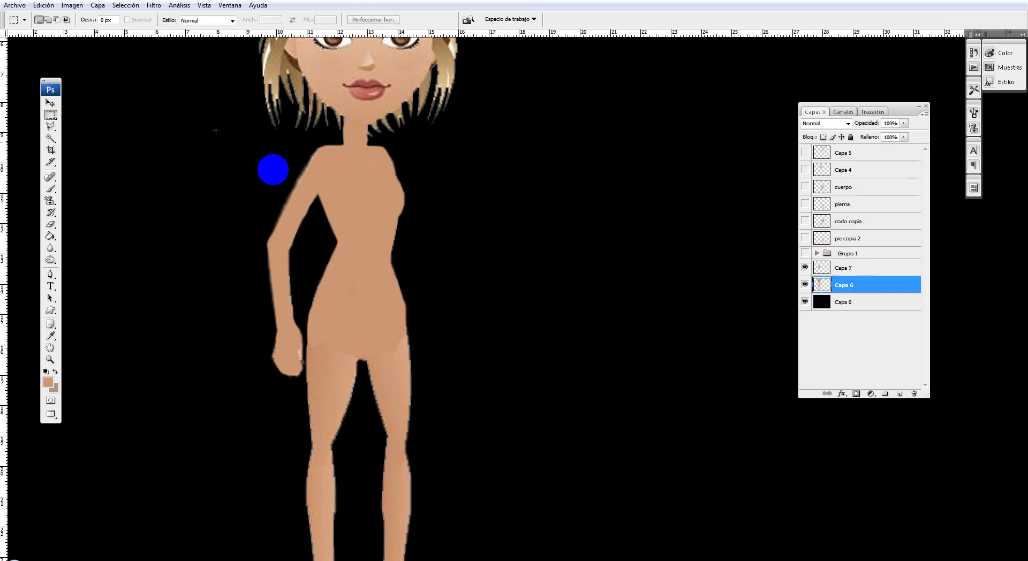
scroll(406, 241, "up", 1)
scroll(412, 243, "up", 2)
- Drag two horizontal guides from the ruler across the doll's waist and chest
left_click(50, 127)
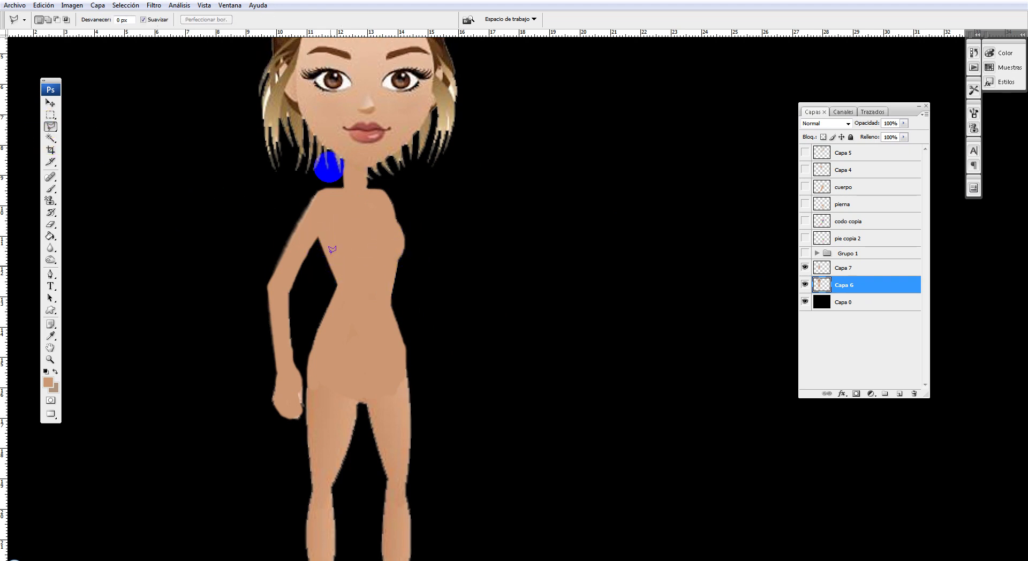
left_click(50, 104)
mouse_move(295, 59)
left_mouse_down()
mouse_move(335, 42)
mouse_move(333, 285)
left_mouse_up()
left_click_drag(396, 34, 399, 225)
left_click(51, 127)
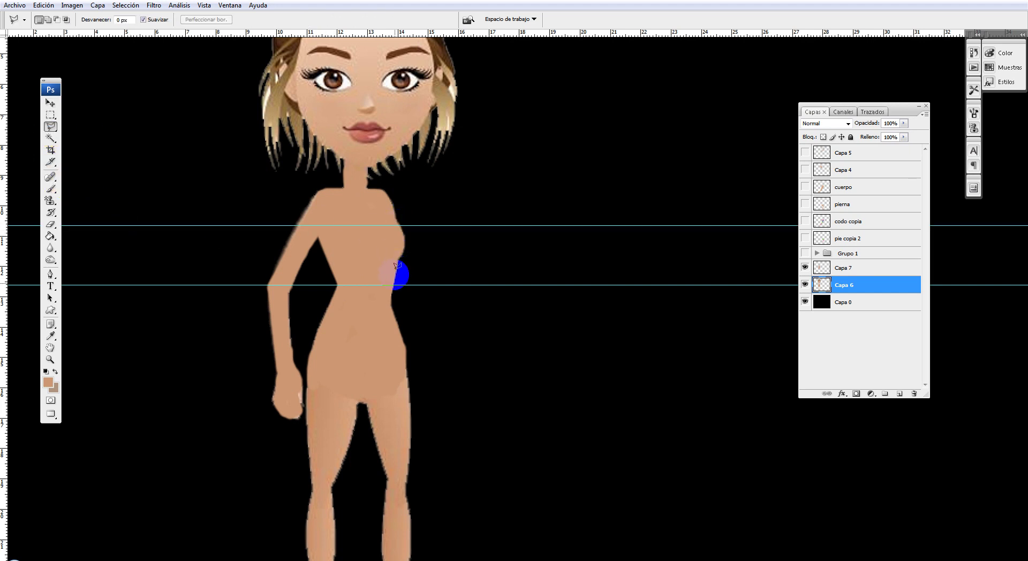
left_click(396, 284)
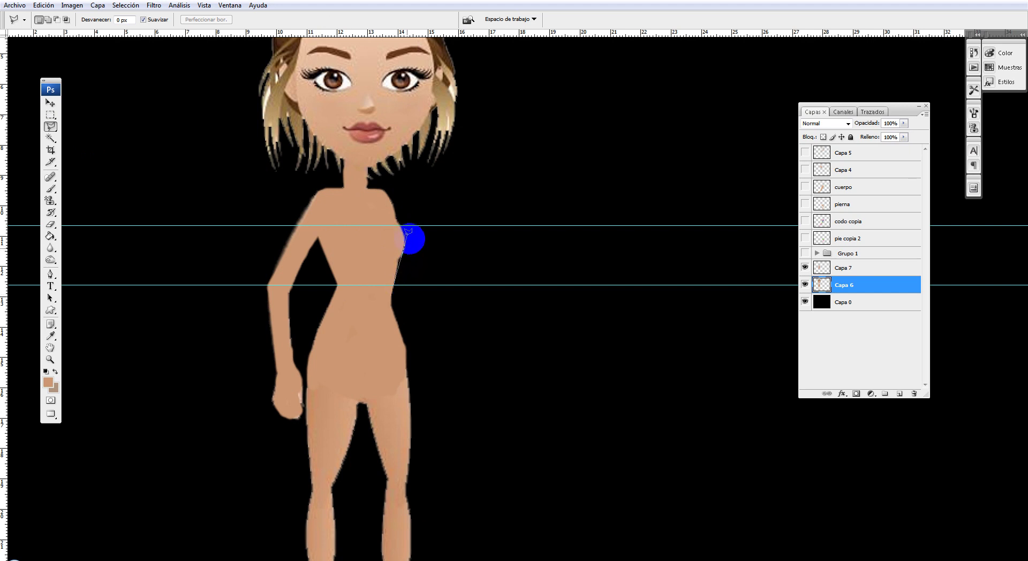
left_click(51, 103)
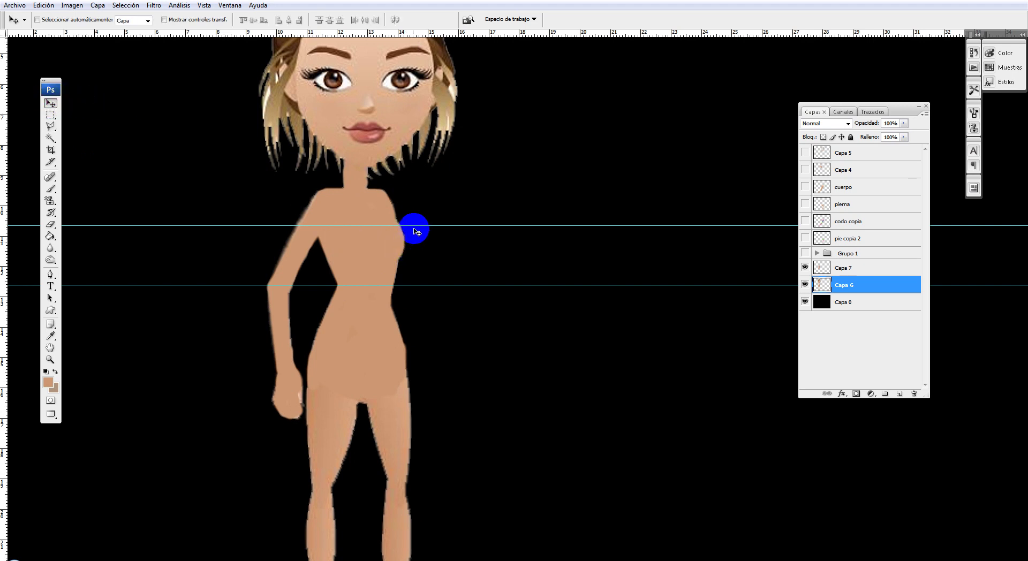
- Lower the chest guide slightly and fill a skin-tone triangle below the right armpit between the guides
left_click_drag(415, 226, 415, 237)
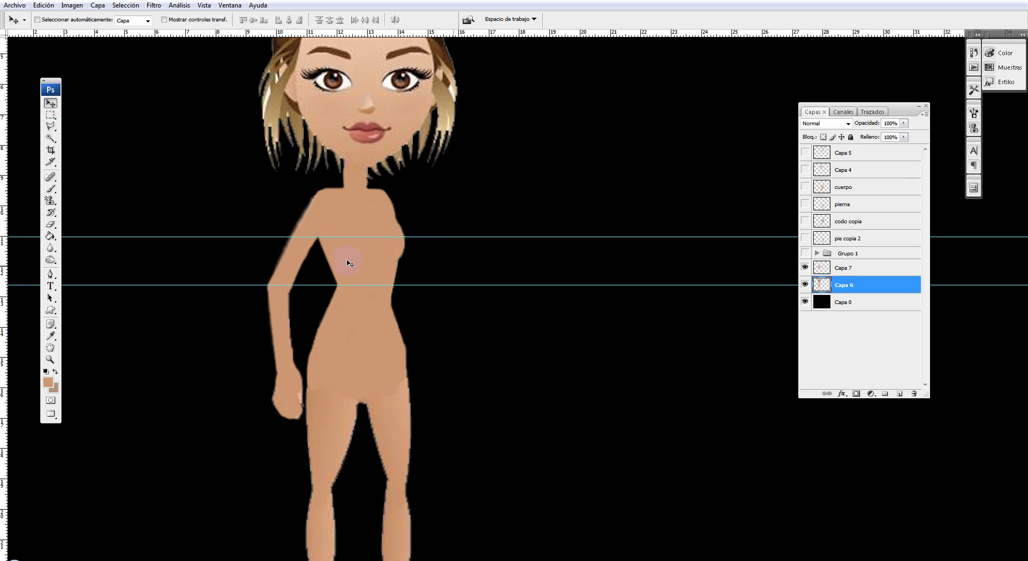
left_click(50, 126)
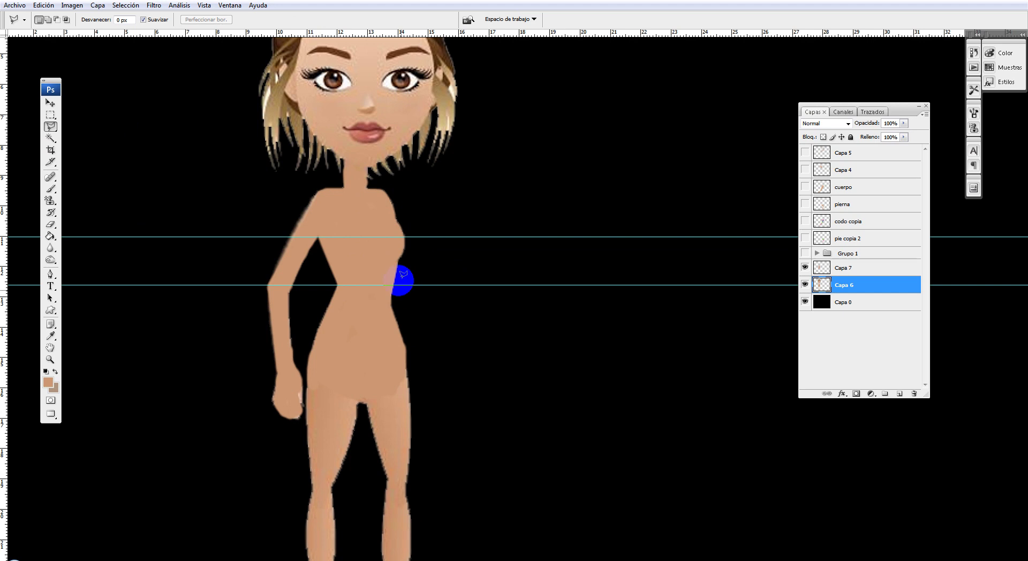
left_click(393, 284)
left_click(409, 236)
left_click(394, 281)
left_click(50, 188)
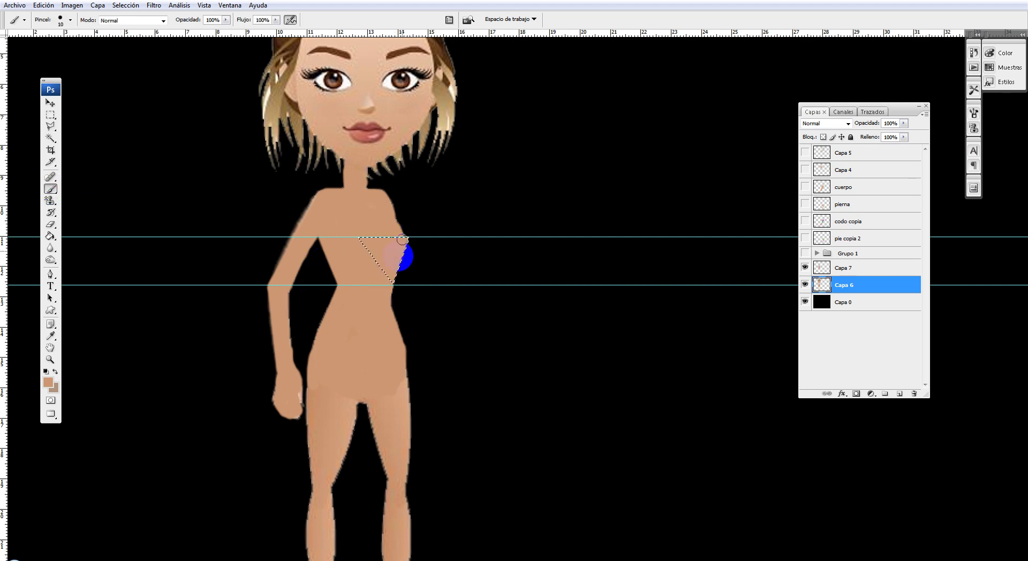
left_click(51, 115)
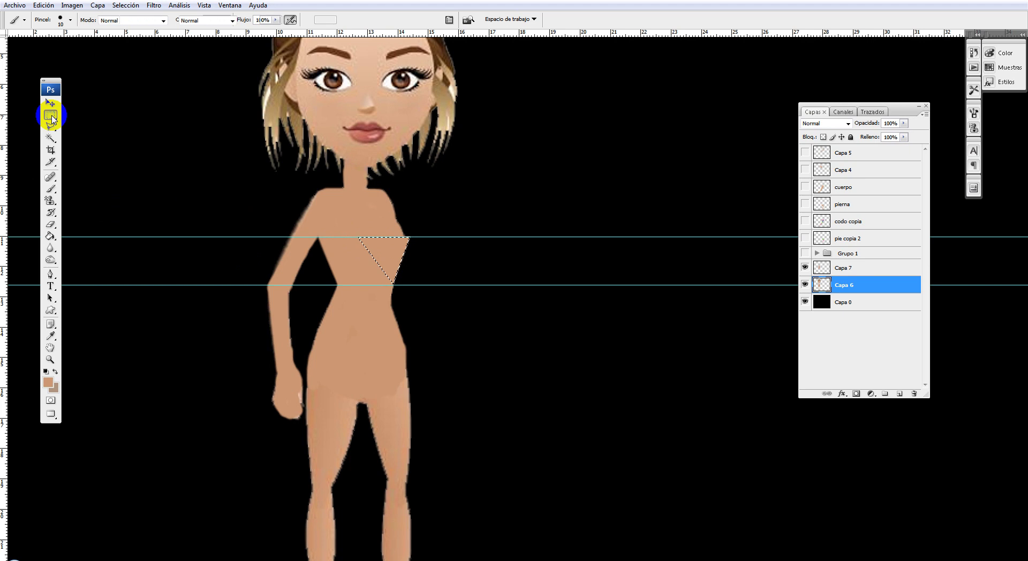
left_click(157, 174)
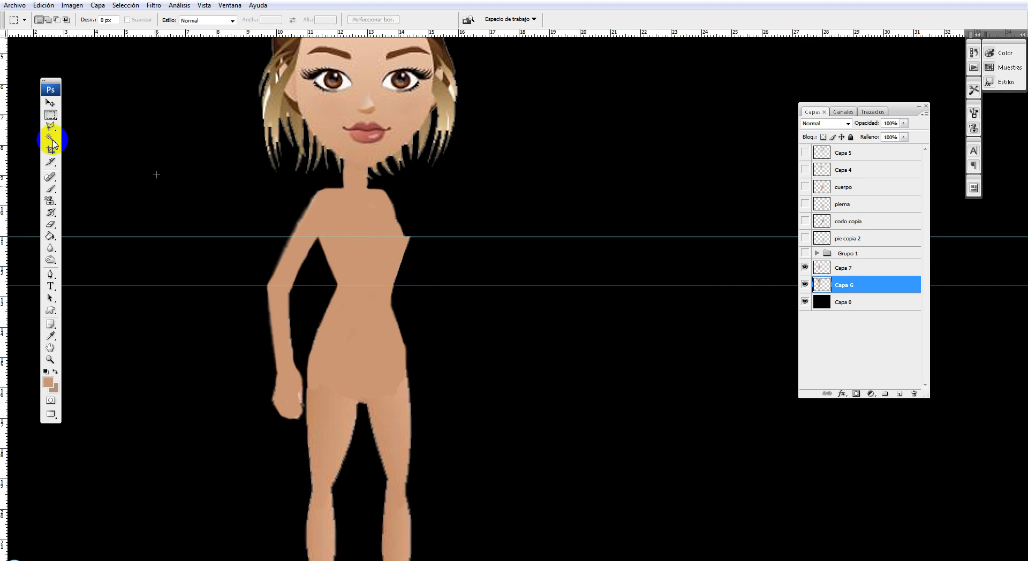
left_click(50, 103)
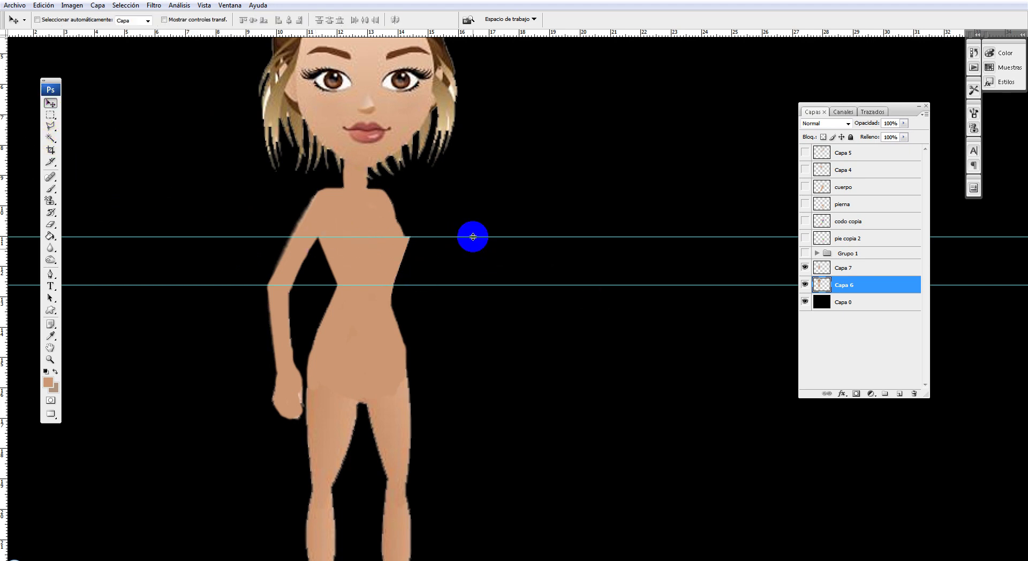
- Raise the upper guide to the shoulders, paint in the right shoulder, and erase its corner round
left_click_drag(473, 237, 472, 189)
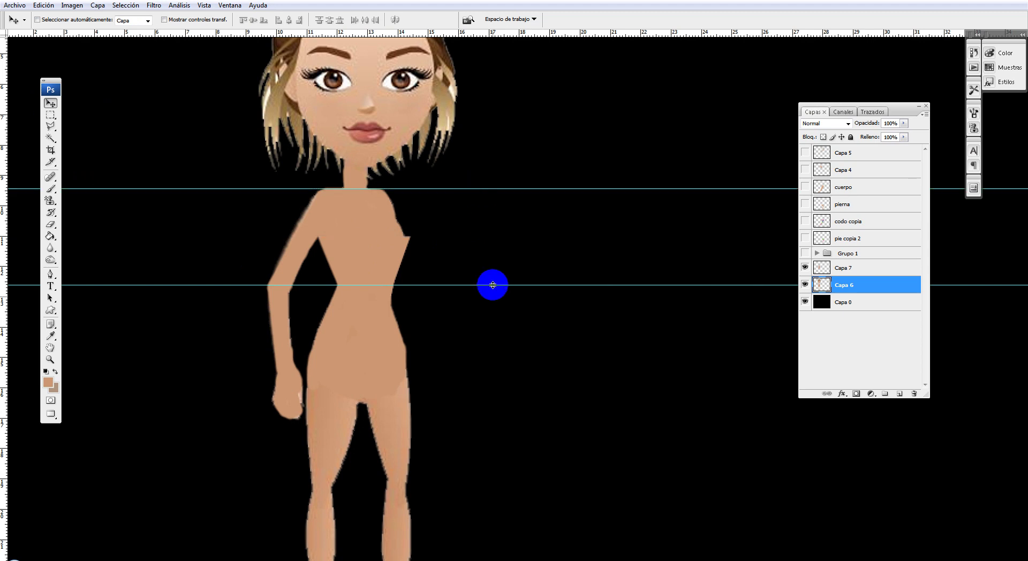
left_click(51, 189)
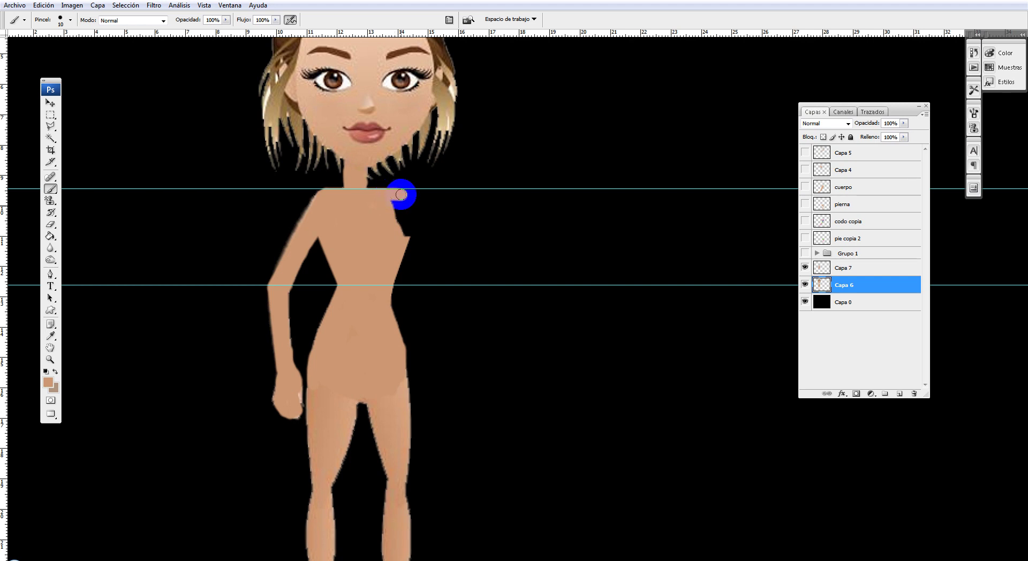
left_click_drag(404, 194, 403, 237)
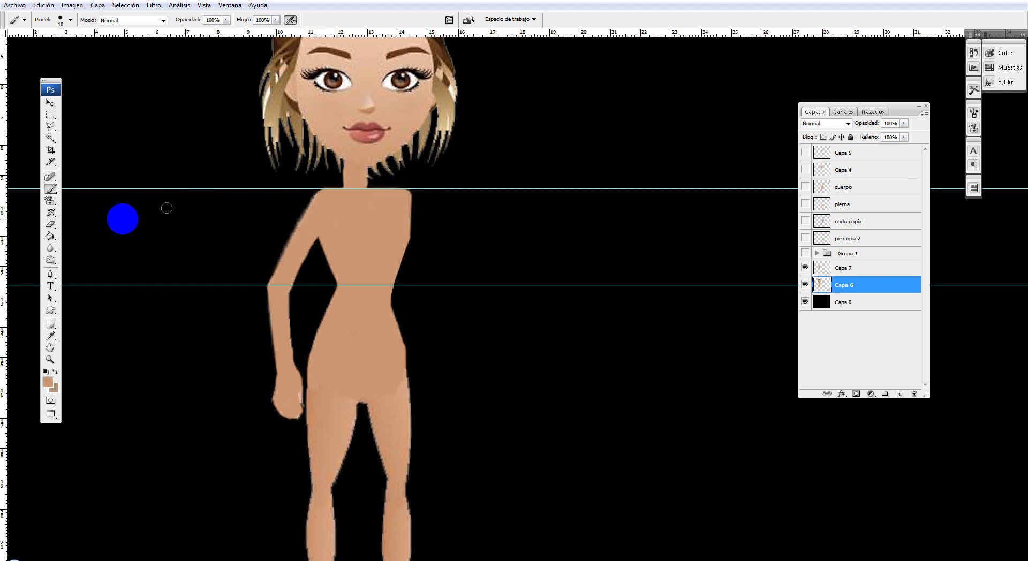
left_click(51, 224)
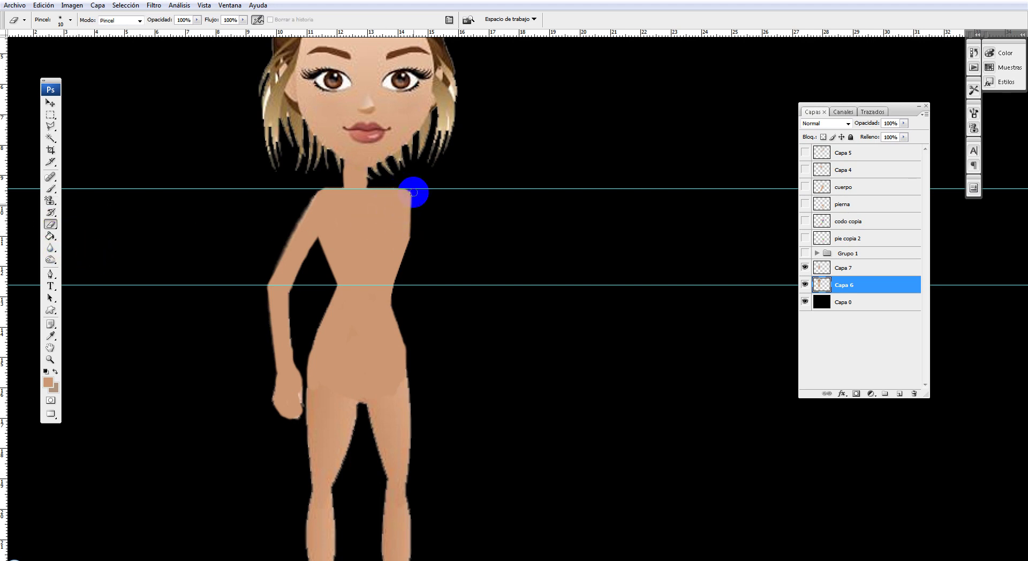
left_click_drag(410, 191, 415, 242)
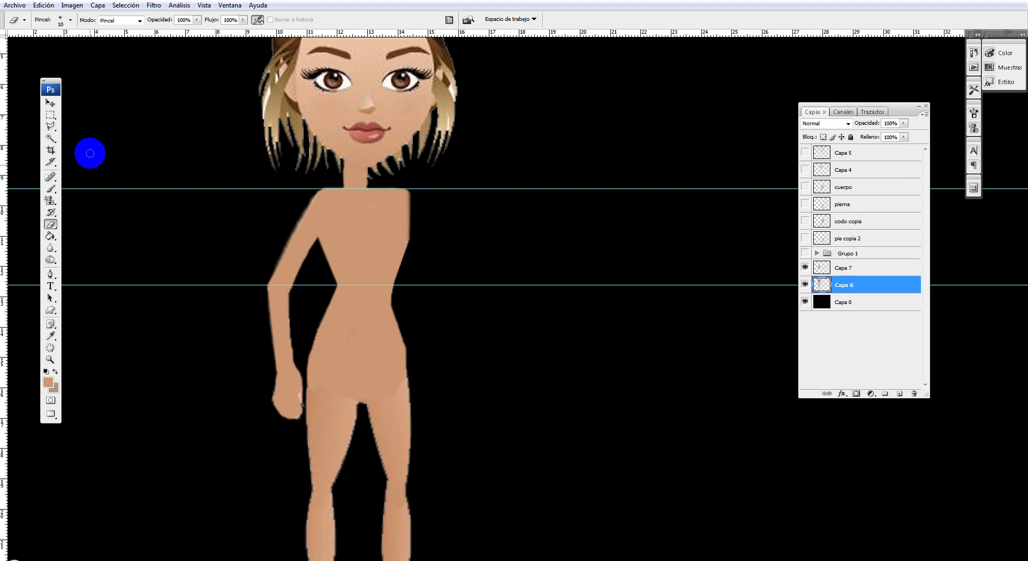
left_click(51, 188)
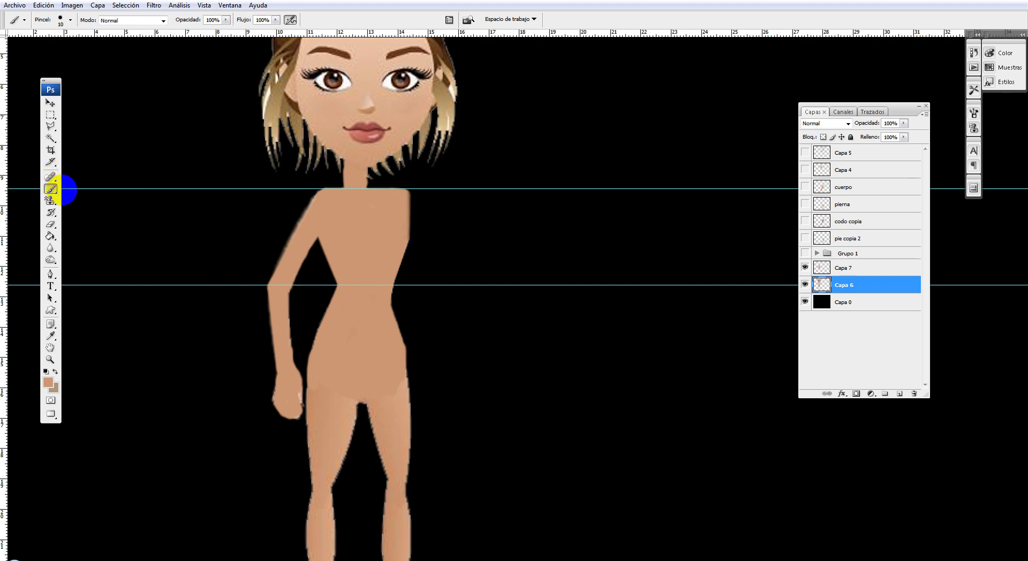
left_click_drag(436, 317, 397, 317)
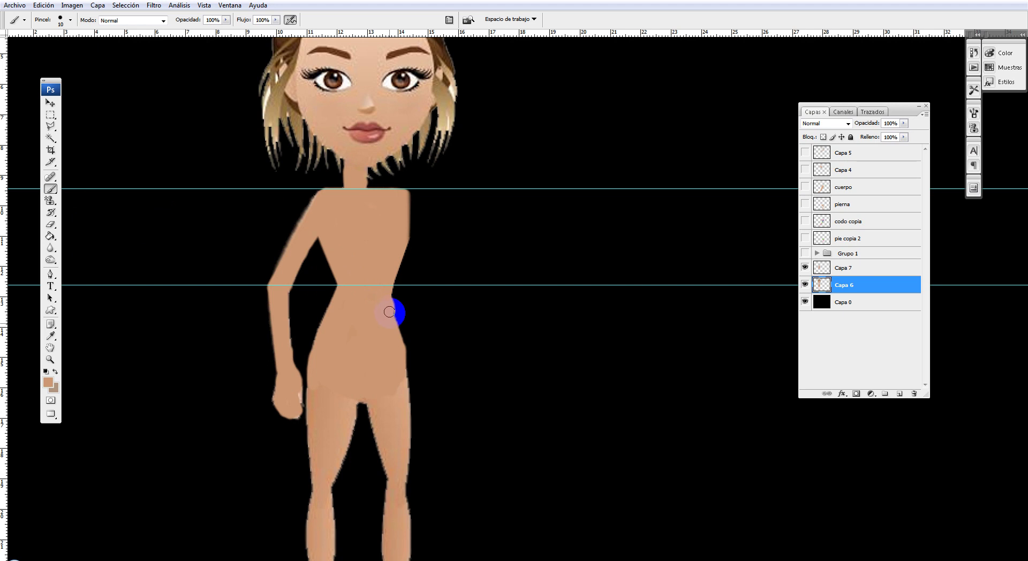
left_click_drag(397, 364, 398, 337)
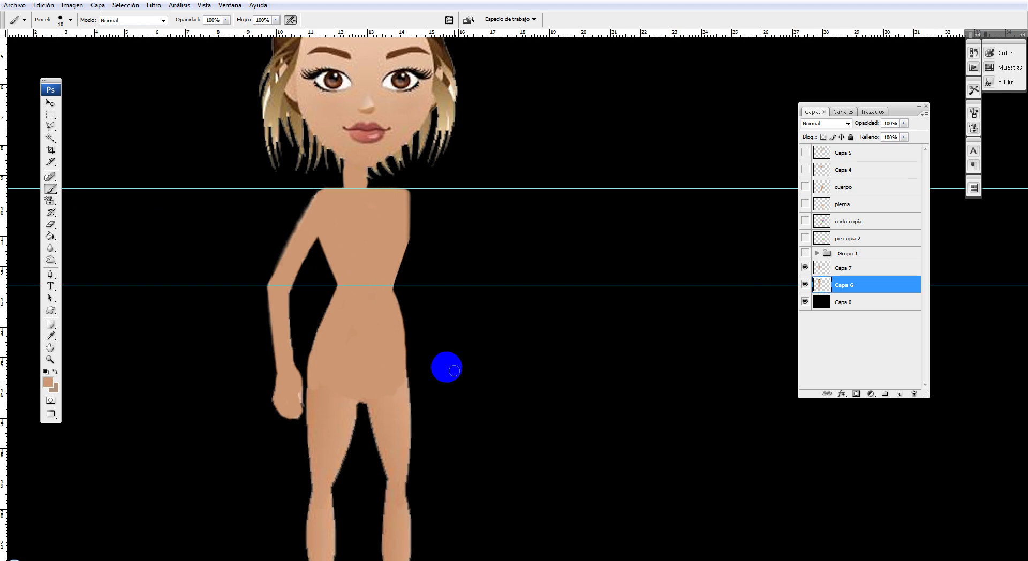
left_click(50, 129)
left_click(51, 115)
left_click(69, 128)
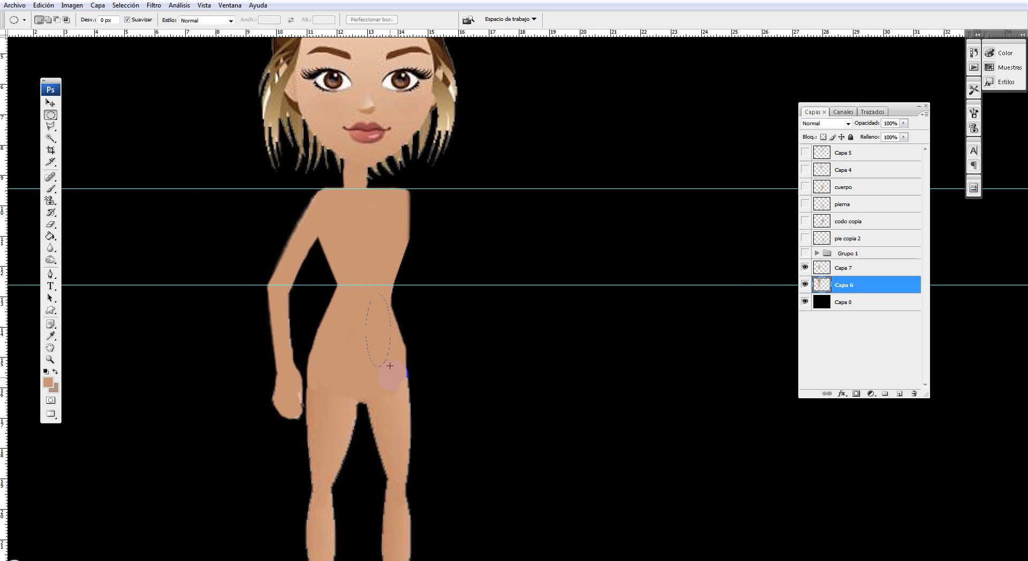
mouse_move(408, 402)
left_mouse_down()
mouse_move(404, 361)
mouse_move(351, 355)
mouse_move(408, 358)
left_mouse_up()
key("ctrl+t")
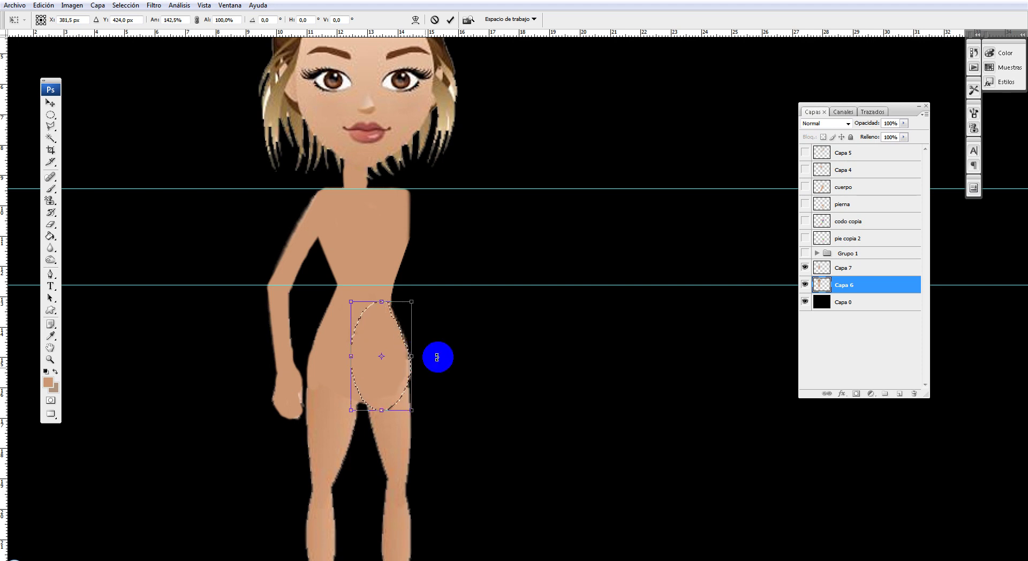
key("Escape")
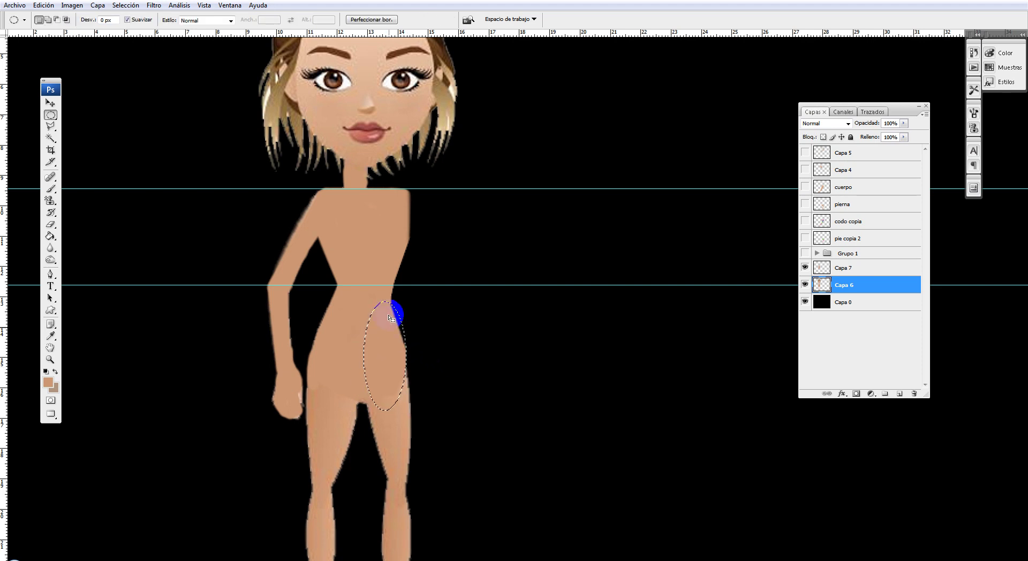
left_click(49, 188)
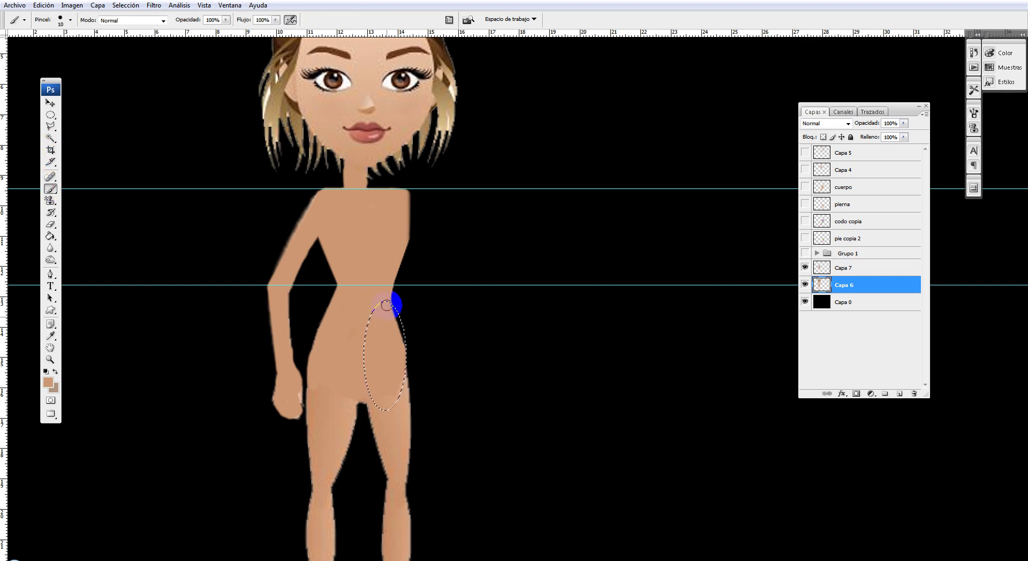
left_click(50, 115)
left_click(432, 227)
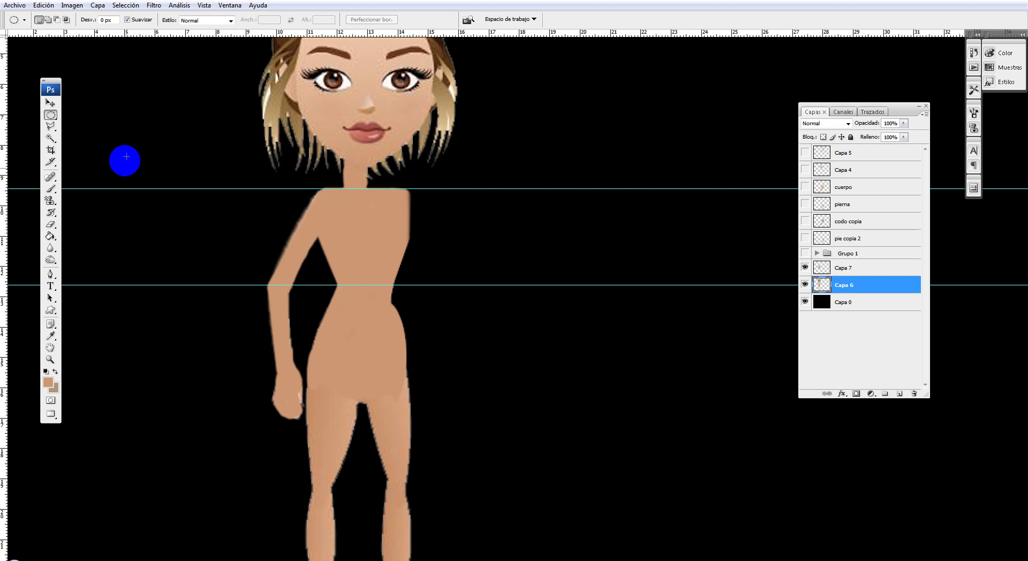
- Dab skin paint at the doll's right hip edge
left_click(50, 189)
left_click(399, 302)
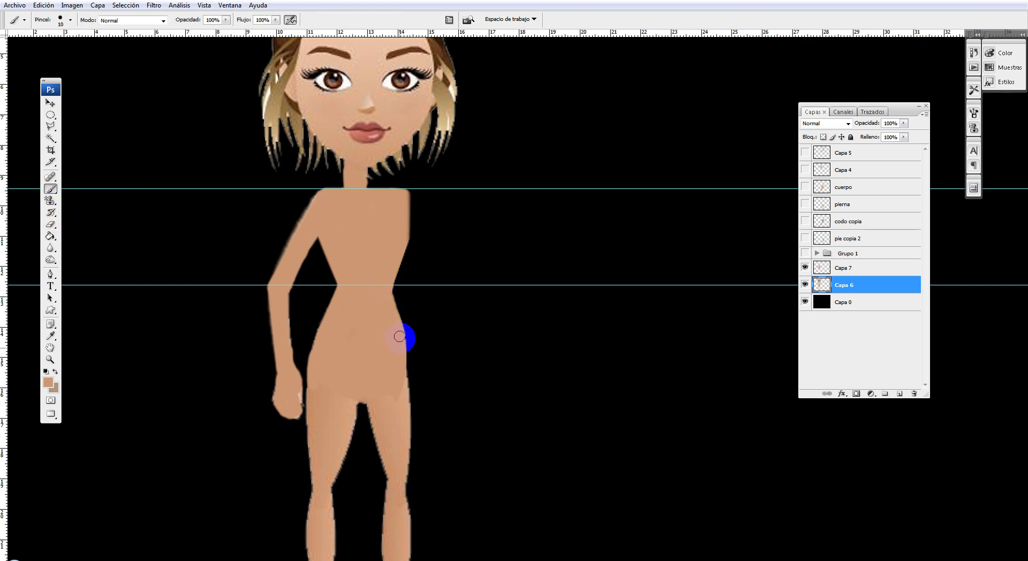
scroll(412, 375, "down", 5)
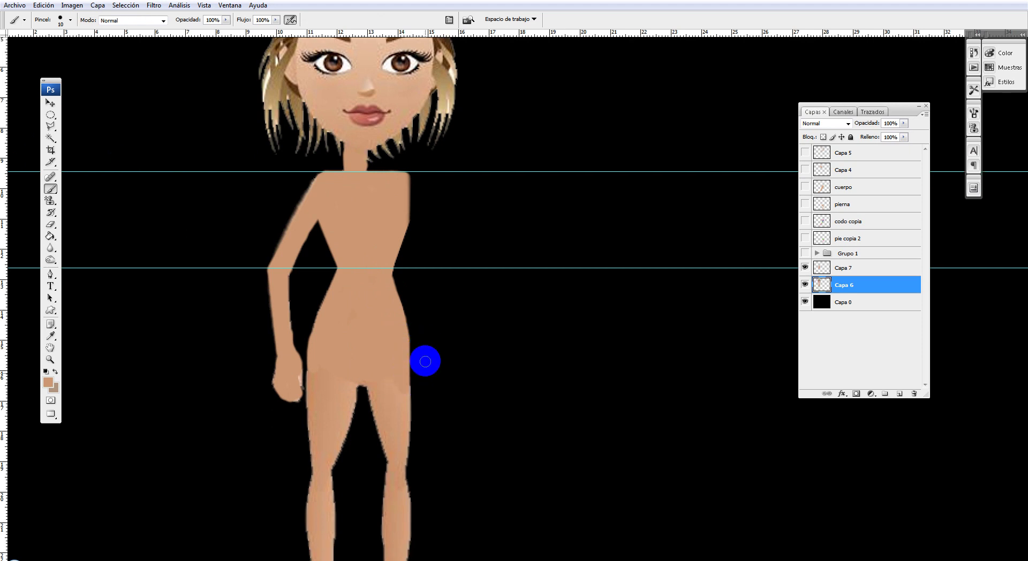
scroll(426, 350, "up", 4)
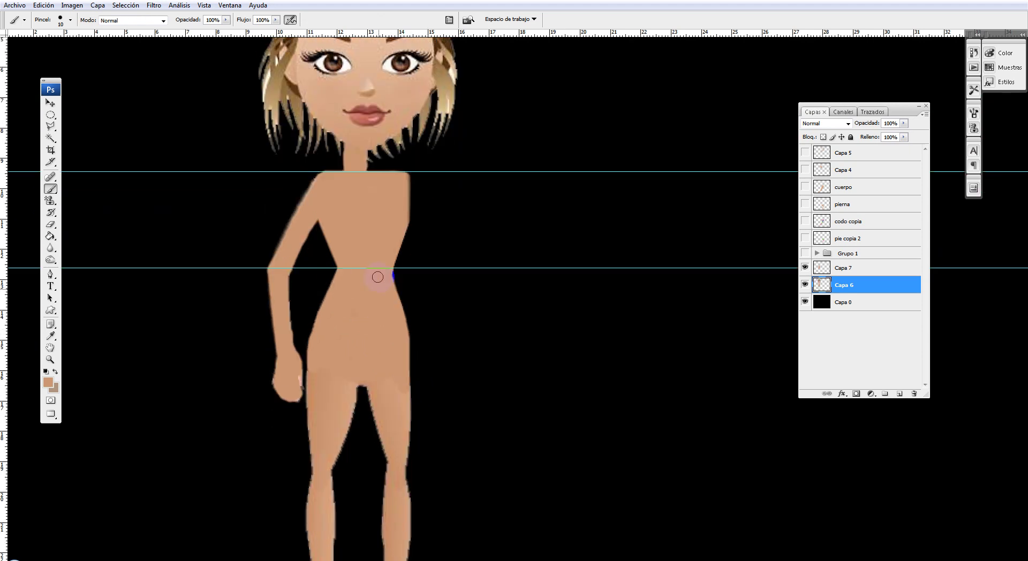
- Select the Smudge tool (Dedo) from the blur tools flyout
left_click(51, 260)
left_click(50, 248)
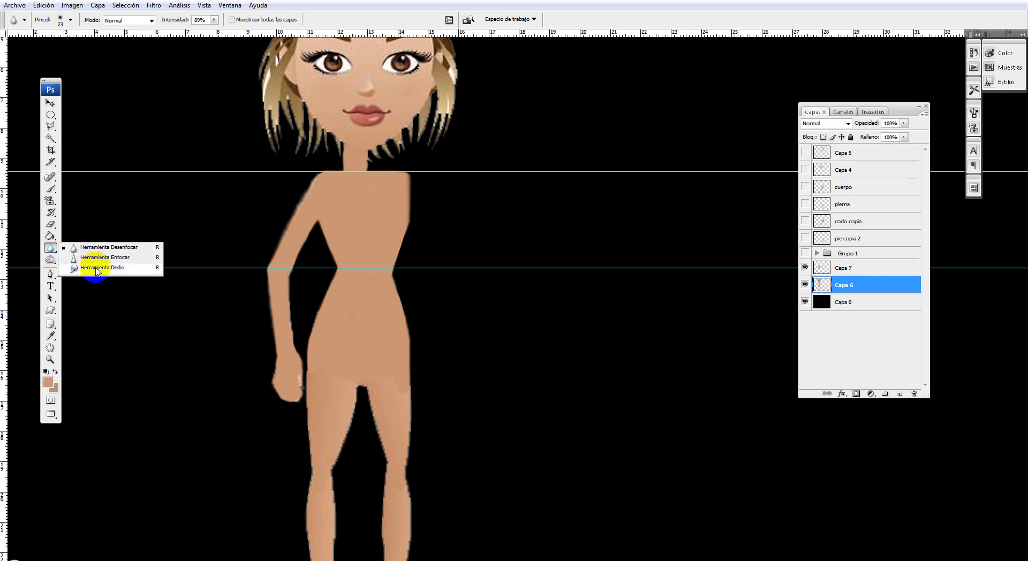
left_click(107, 269)
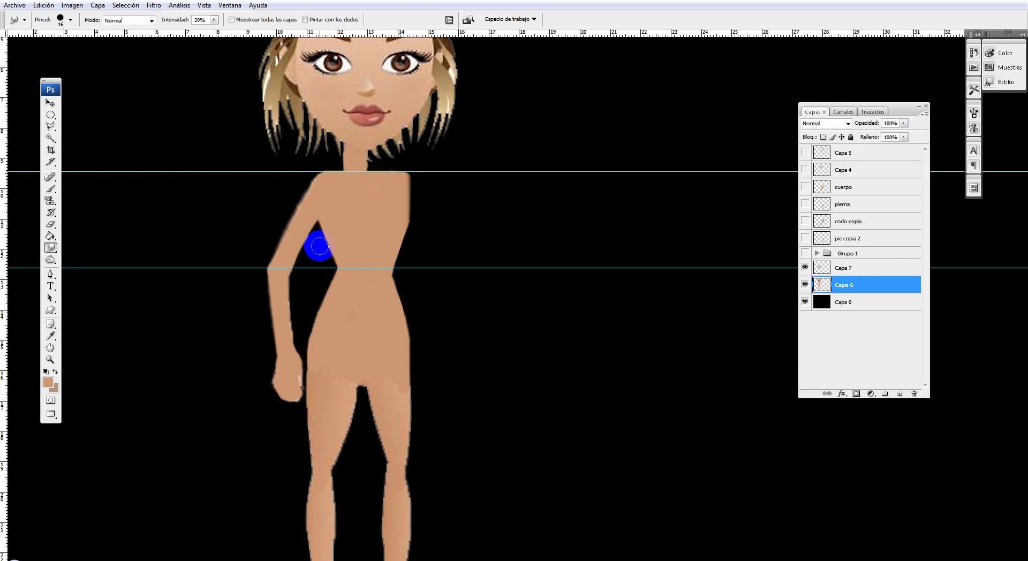
scroll(369, 302, "down", 2)
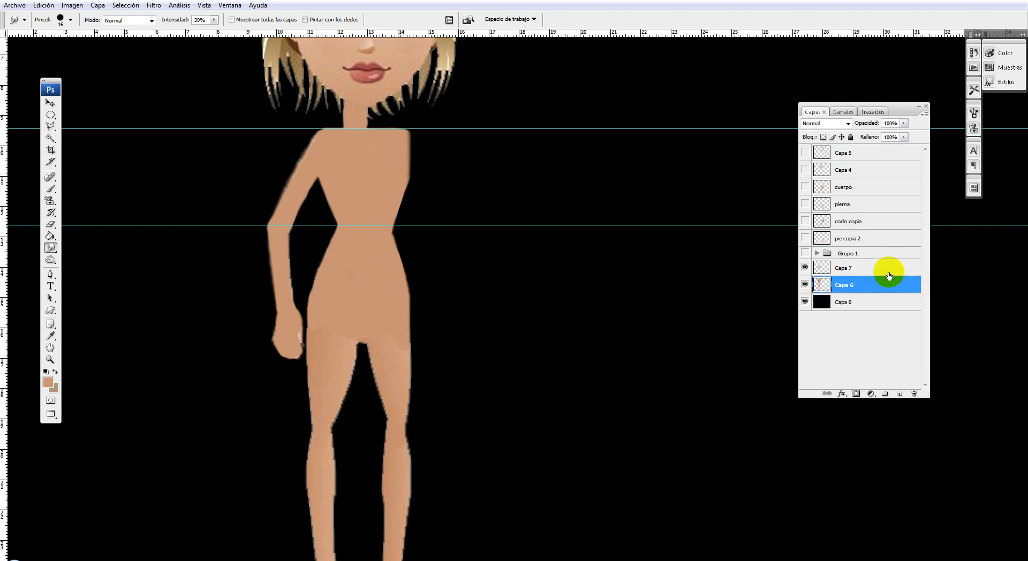
- Select Capa 6 together with Capa 7 and merge them into one Capa 7 layer
left_click(884, 268)
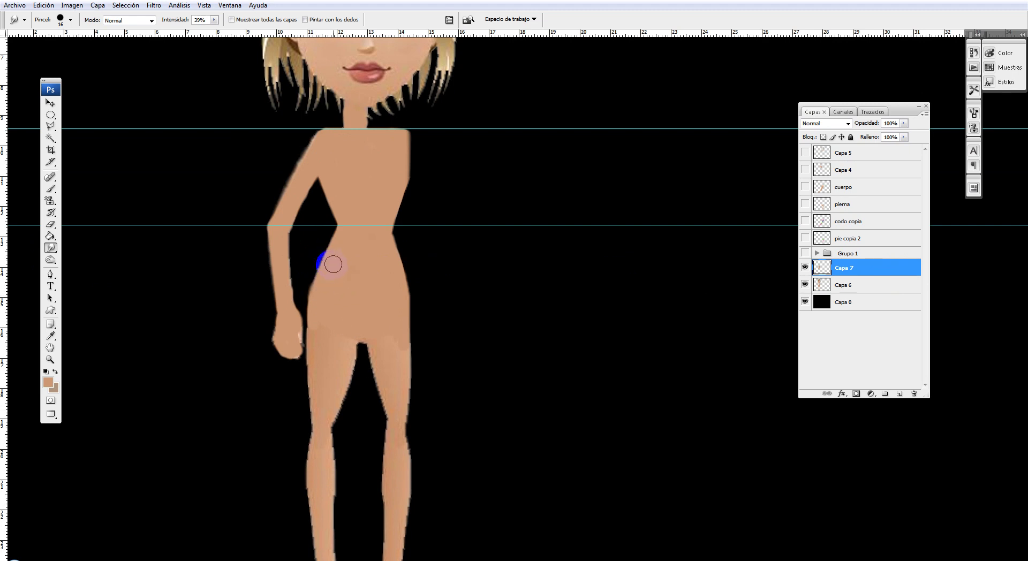
scroll(375, 300, "up", 3)
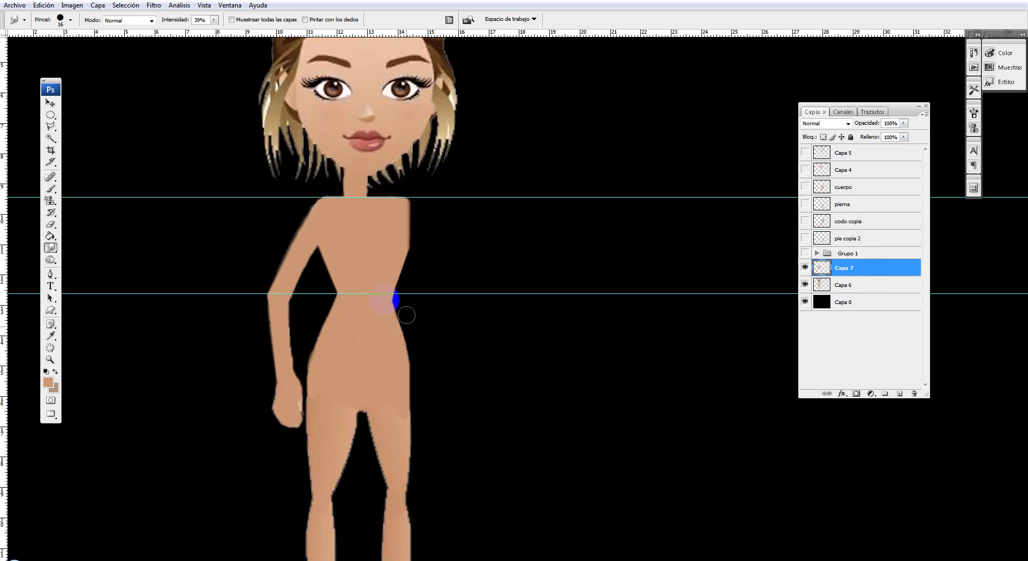
left_click(50, 121)
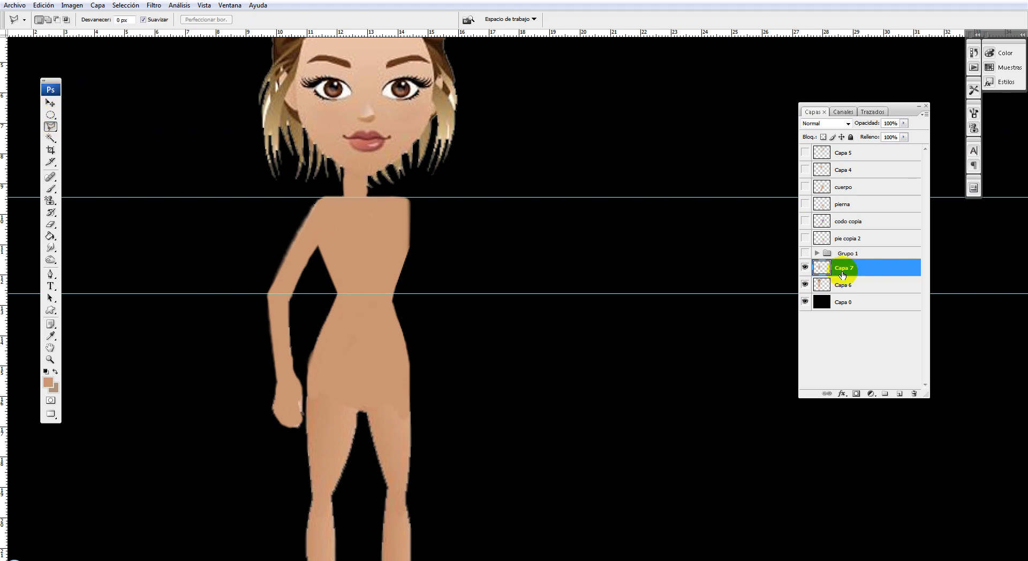
left_click(851, 286, "ctrl")
key("ctrl+e")
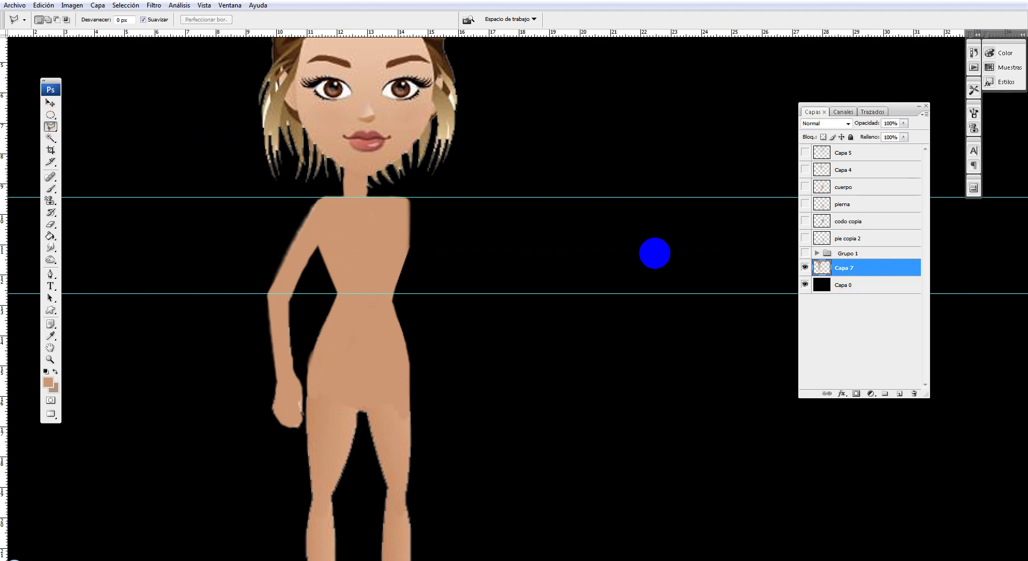
right_click(867, 269)
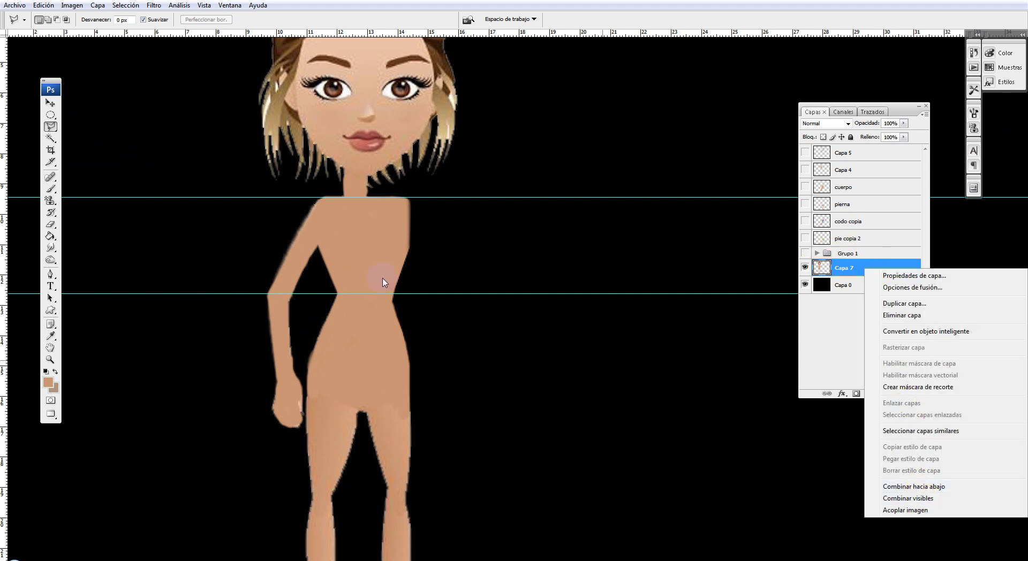
- Trace the doll's left arm with the Polygonal Lasso and copy it onto new layer Capa 8
left_click(292, 214)
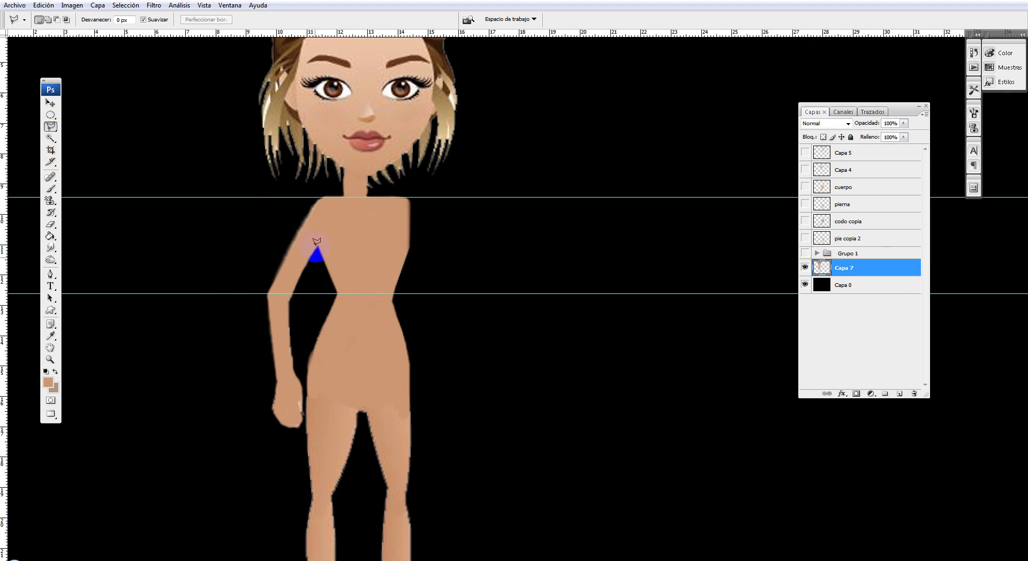
left_click(328, 186)
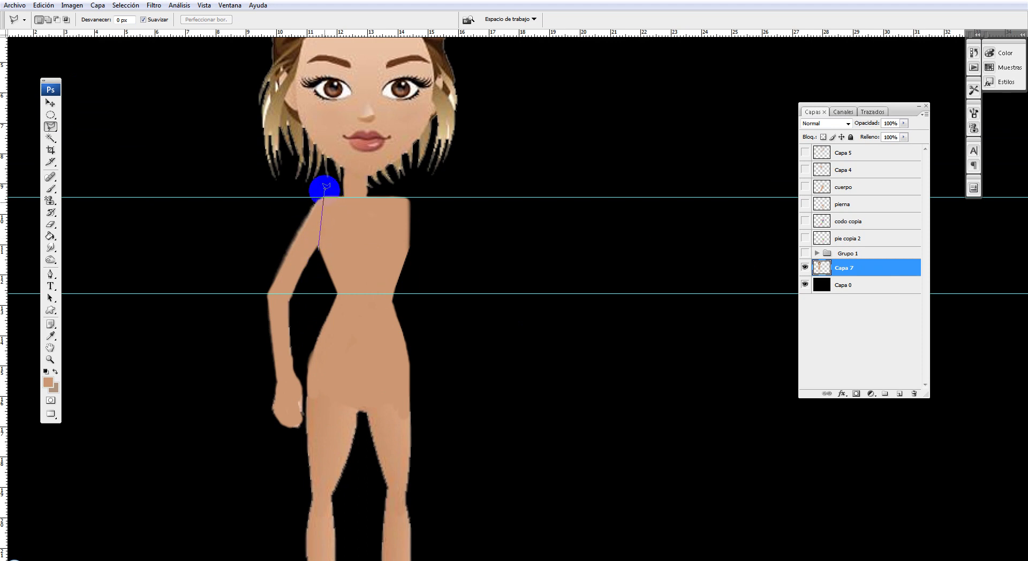
left_click(239, 277)
left_click(305, 438)
left_click(306, 413)
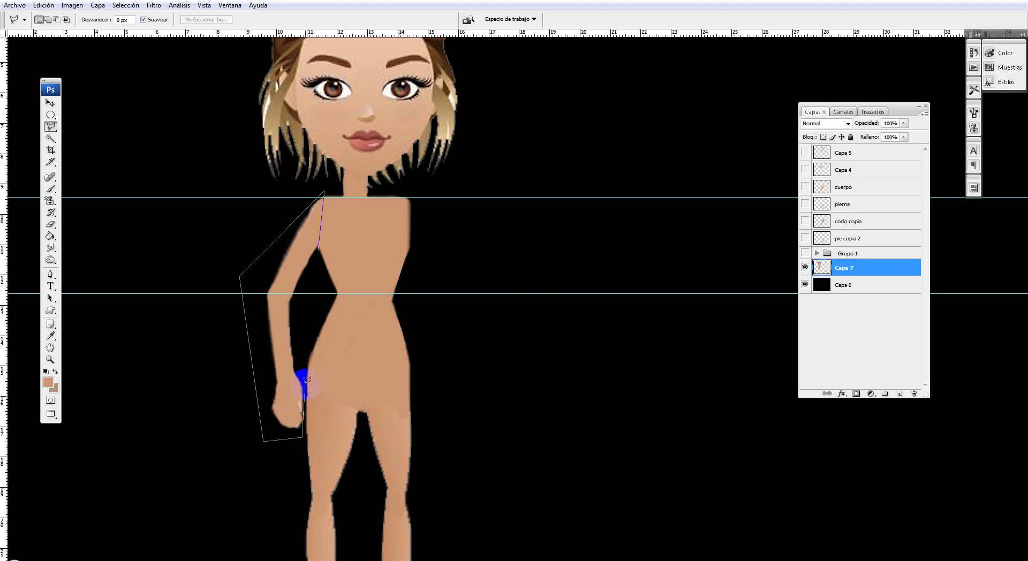
left_click(304, 320)
left_click(317, 261)
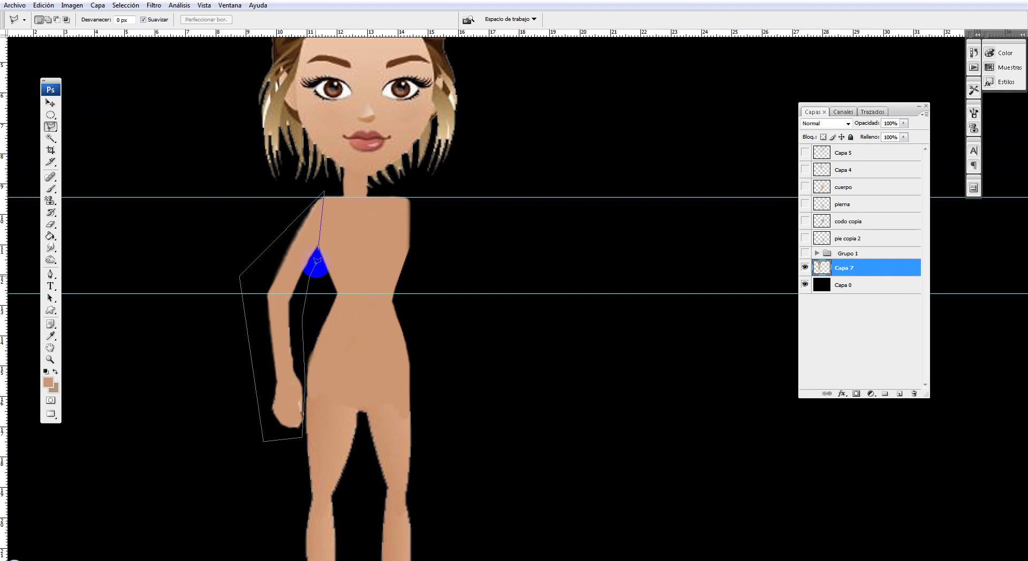
double_click(320, 247)
left_click(408, 252)
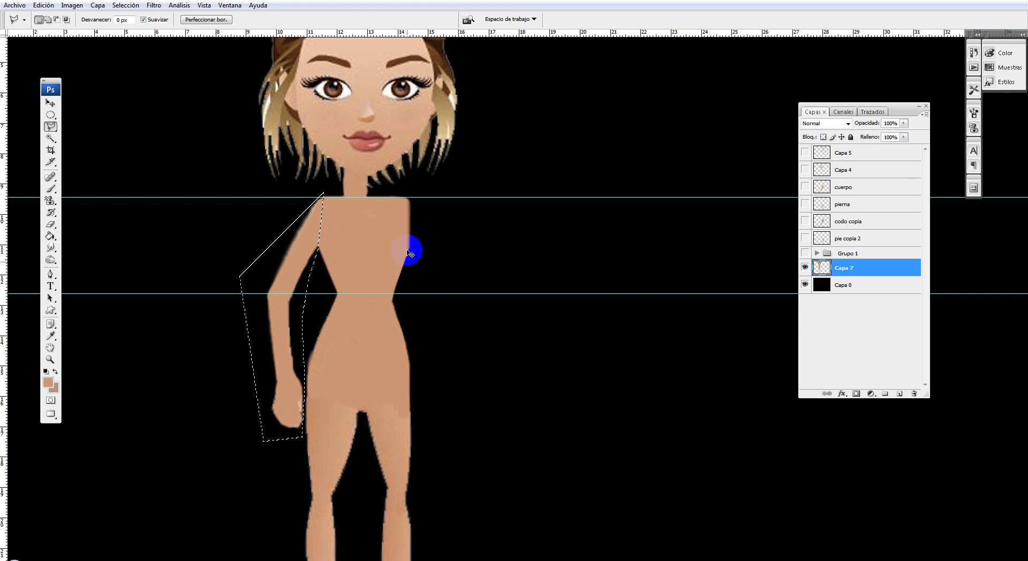
key("ctrl+j")
- Move the copied arm to the body's right side and flip it horizontally (Voltear horizontal)
left_click(51, 102)
mouse_move(306, 265)
left_mouse_down()
mouse_move(481, 264)
mouse_move(497, 246)
left_mouse_up()
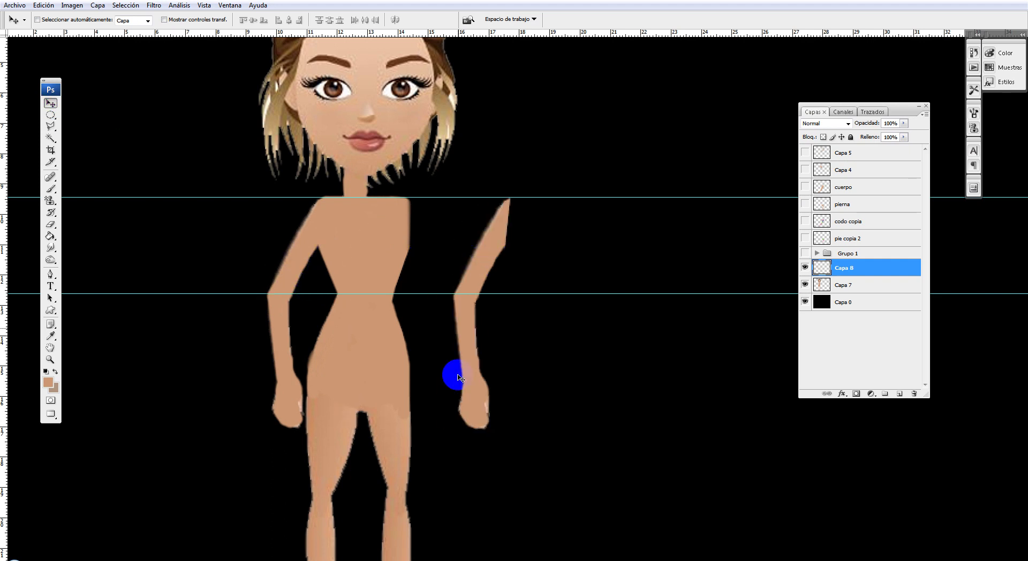
key("ctrl+t")
right_click(495, 242)
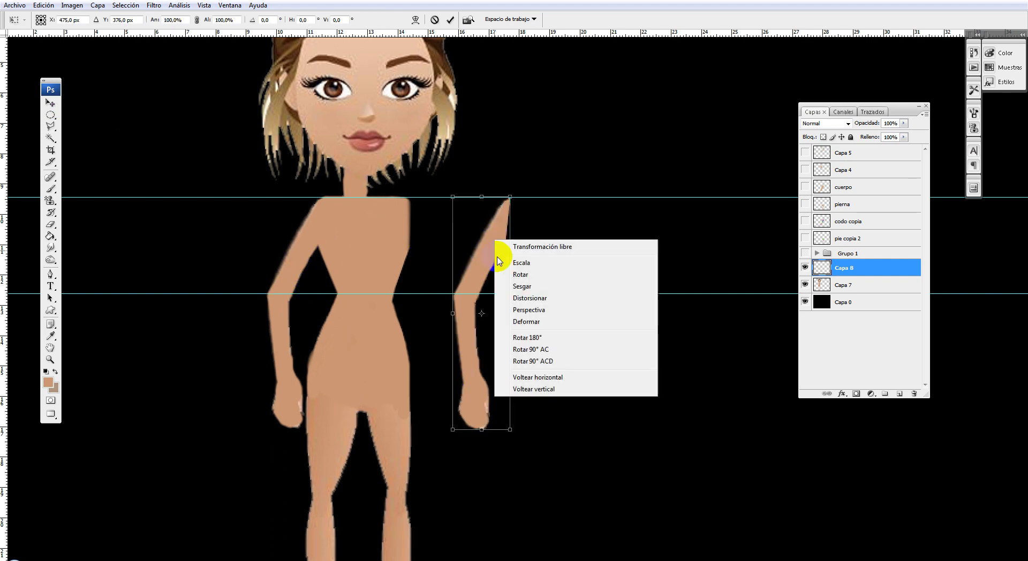
left_click(529, 379)
key("Return")
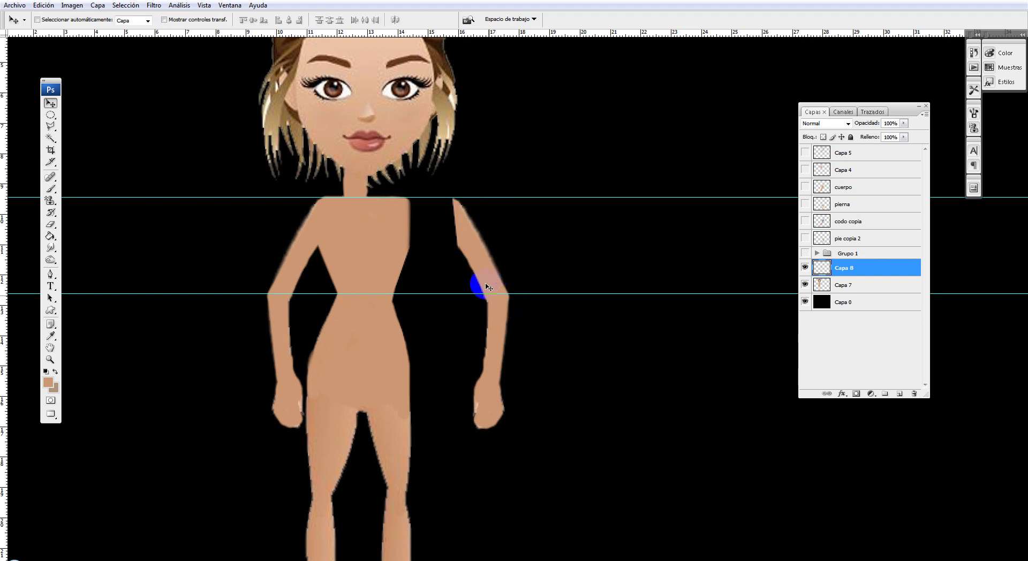
left_click_drag(478, 280, 436, 286)
- Put Capa 8 below Capa 7 and rotate the right arm about 5° inward
left_click(844, 267)
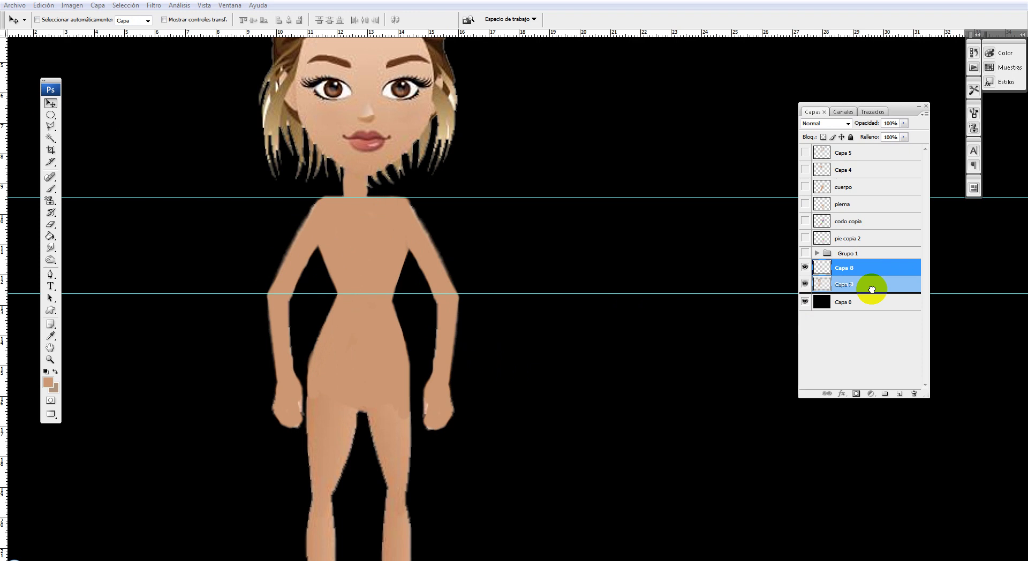
left_click_drag(868, 272, 878, 295)
key("ctrl+t")
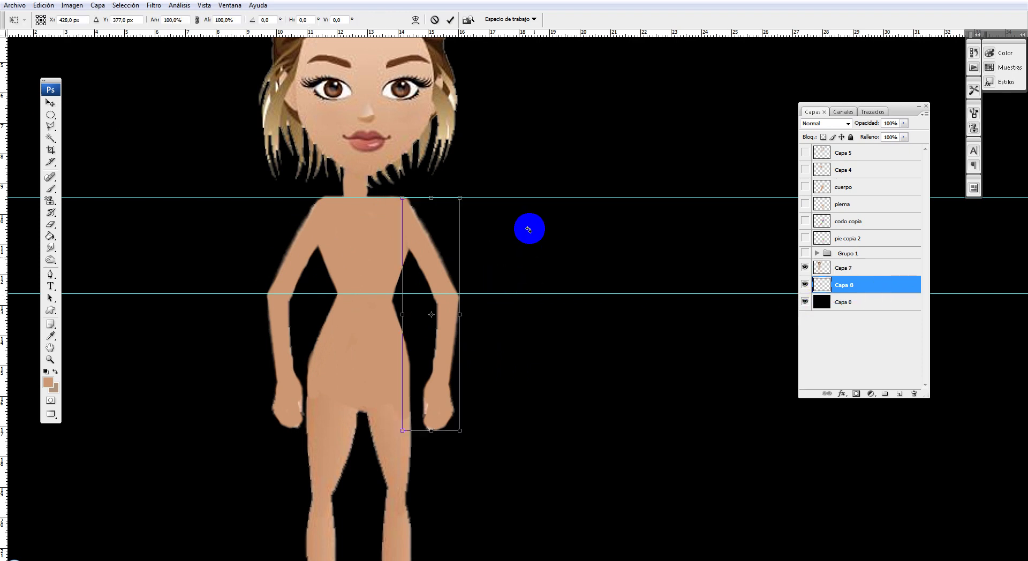
left_click_drag(535, 162, 546, 176)
left_click_drag(452, 259, 437, 262)
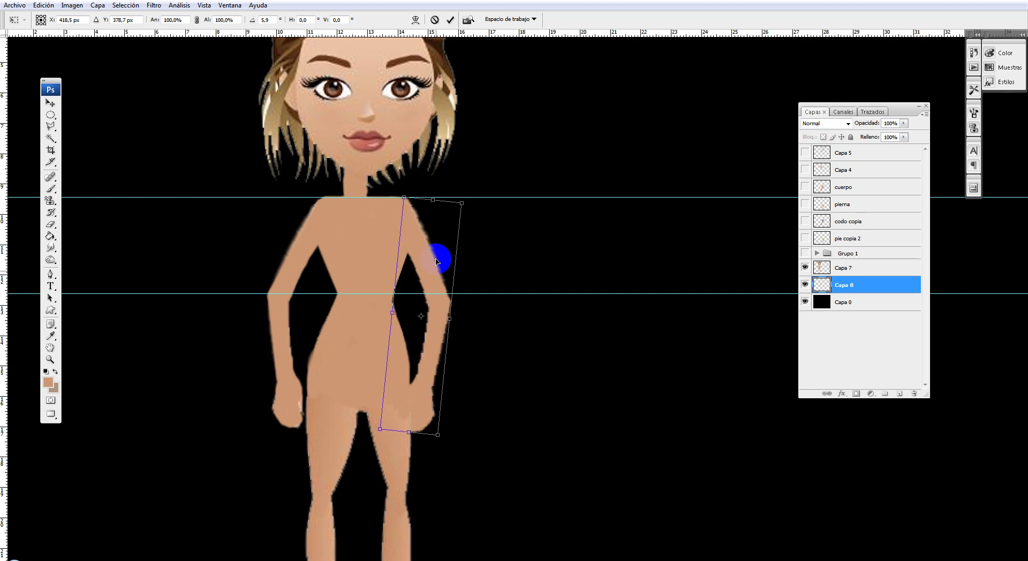
key("Return")
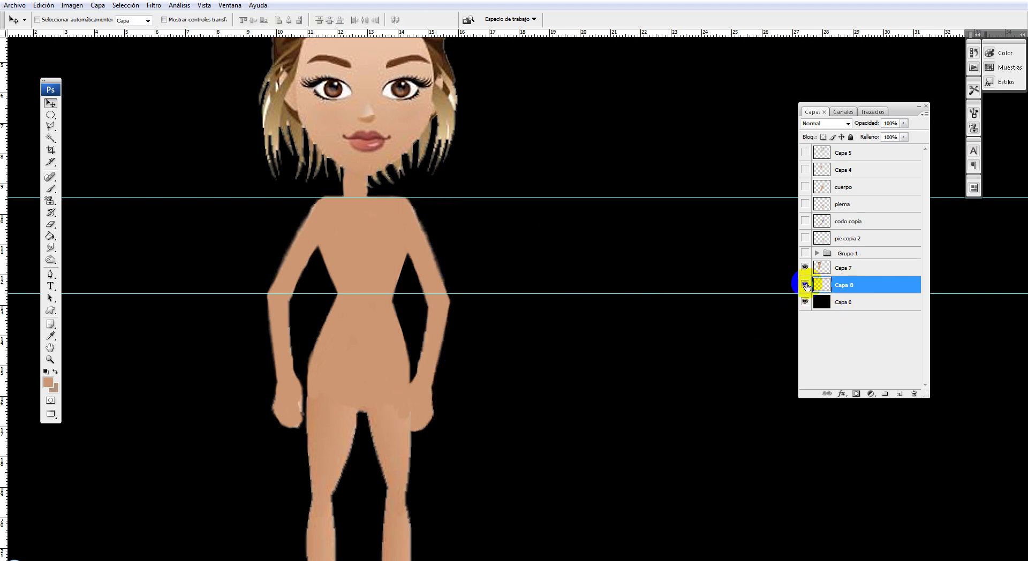
left_click(806, 285)
left_click(805, 285)
key("ctrl+t")
left_click_drag(535, 179, 419, 252)
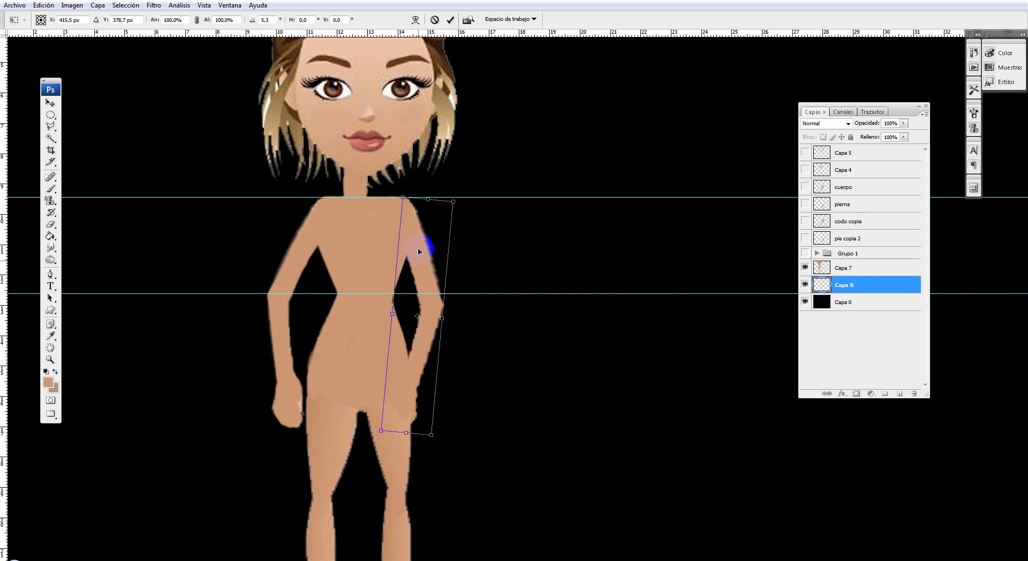
key("Return")
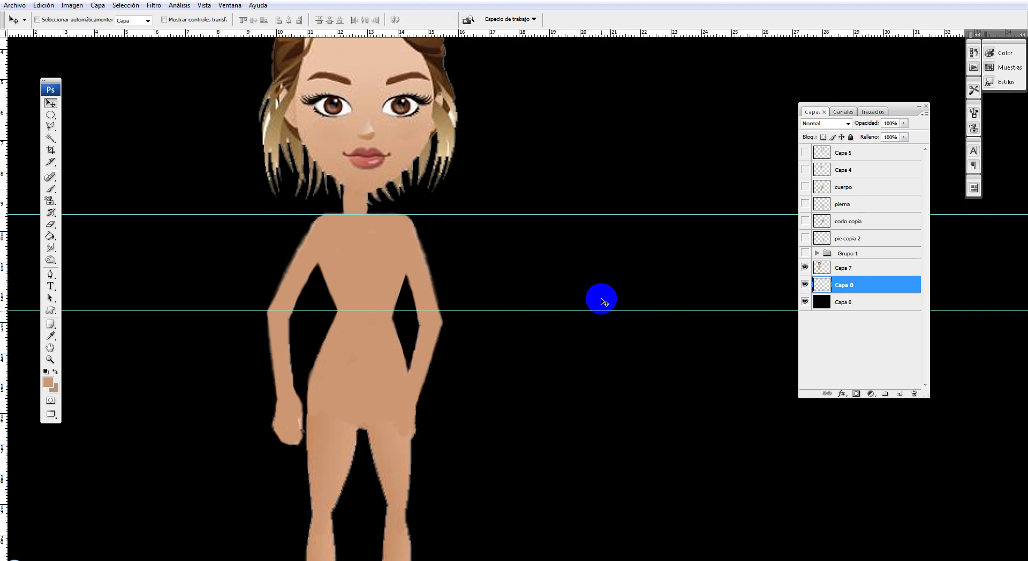
- Drag both horizontal guides up near the top of the canvas
scroll(611, 304, "up", 1)
left_click_drag(448, 214, 460, 68)
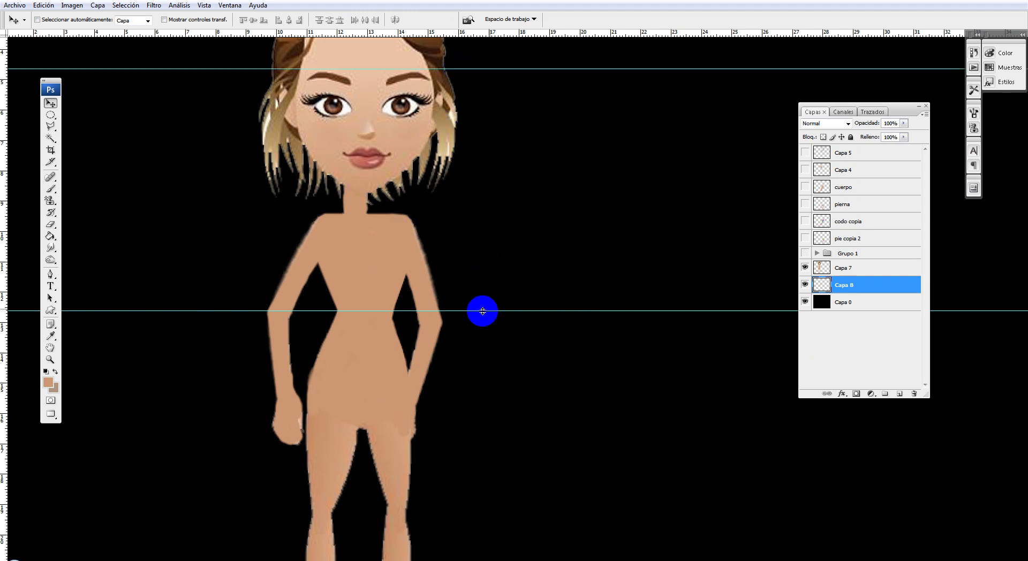
left_click_drag(492, 310, 544, 52)
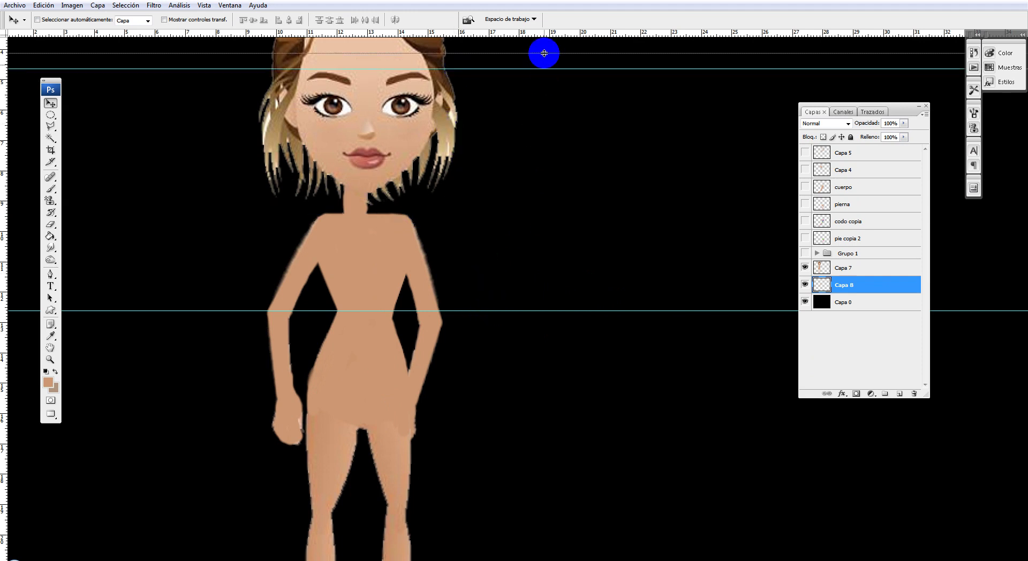
- Start a Polygonal Lasso outline around the neck below the hair
left_click(51, 126)
left_click(321, 212)
left_click(373, 208)
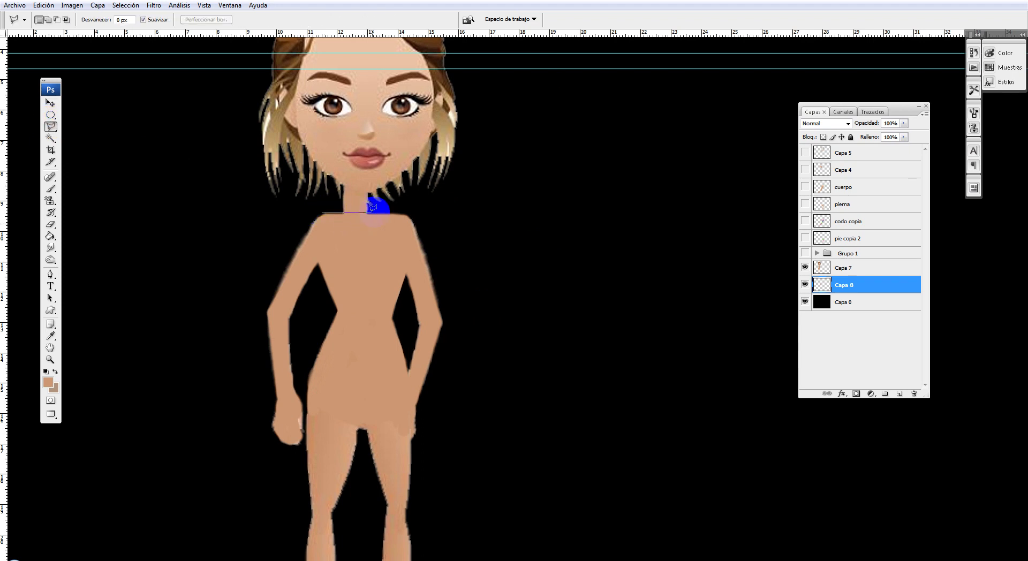
left_click(406, 213)
left_click(405, 188)
left_click(322, 188)
- Close the neck selection, cut it from Capa 7, and paste it as a new layer
left_click(322, 212)
key("ctrl+j")
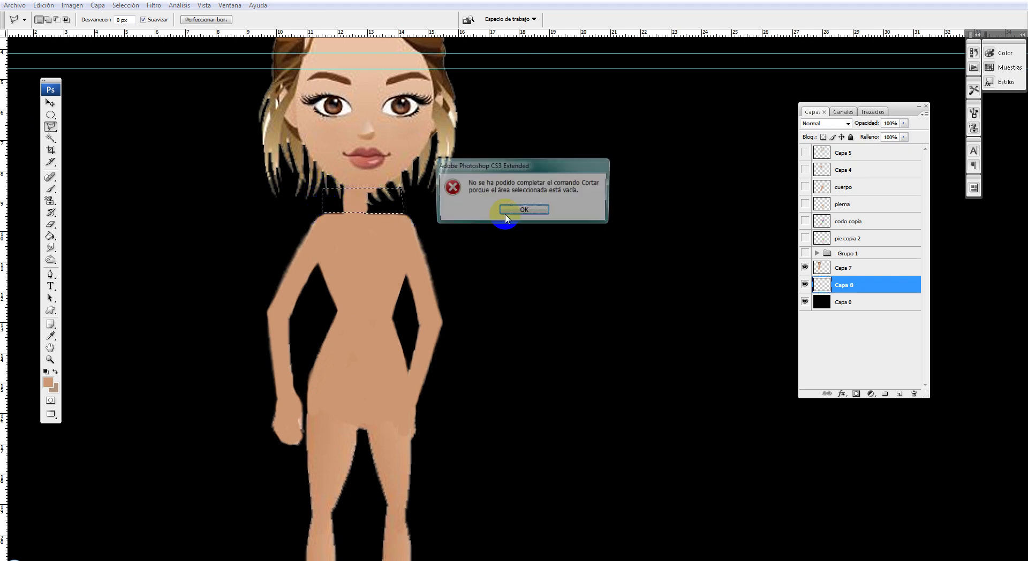
left_click(518, 207)
left_click(820, 268)
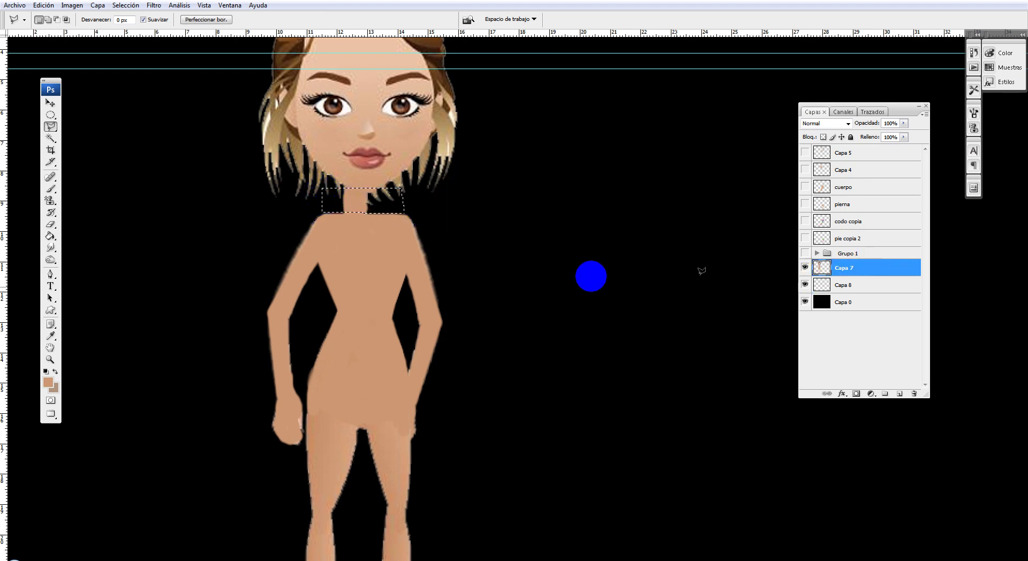
key("Delete")
left_click(586, 273)
key("ctrl+v")
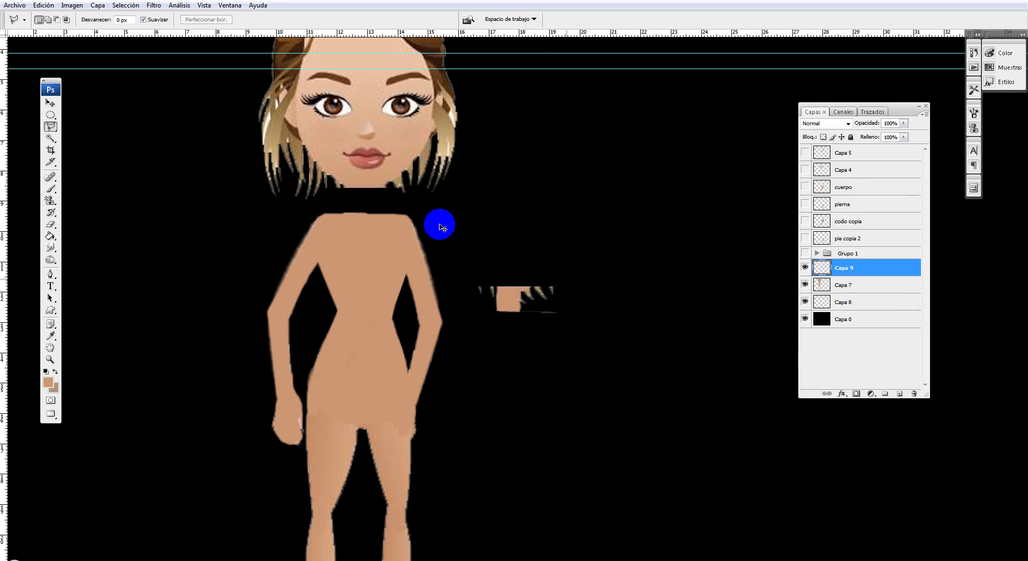
- Move the neck piece aside and delete its hair strands with a rectangular selection
left_click(50, 103)
left_click_drag(491, 264, 397, 199)
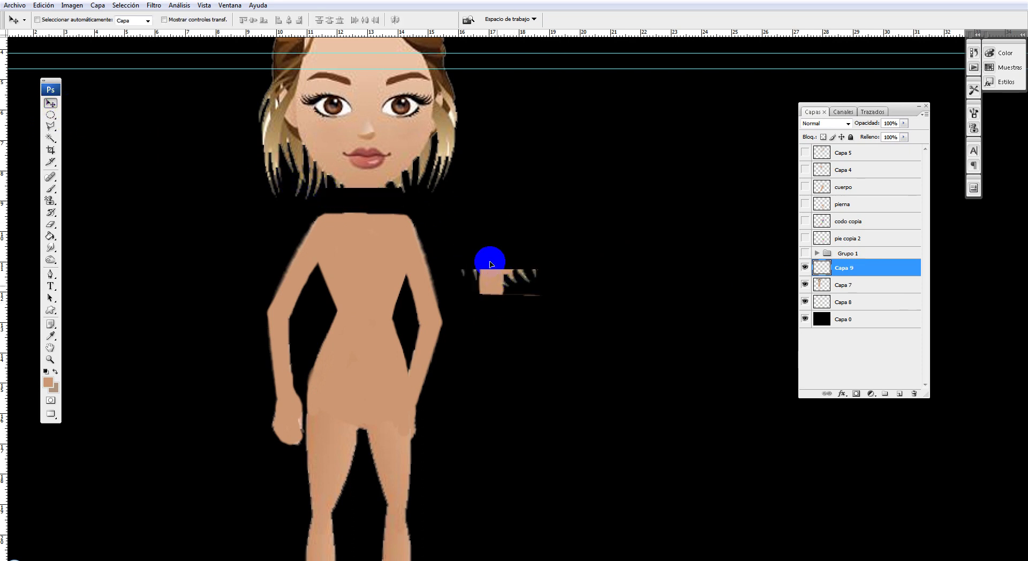
left_click_drag(418, 207, 572, 260)
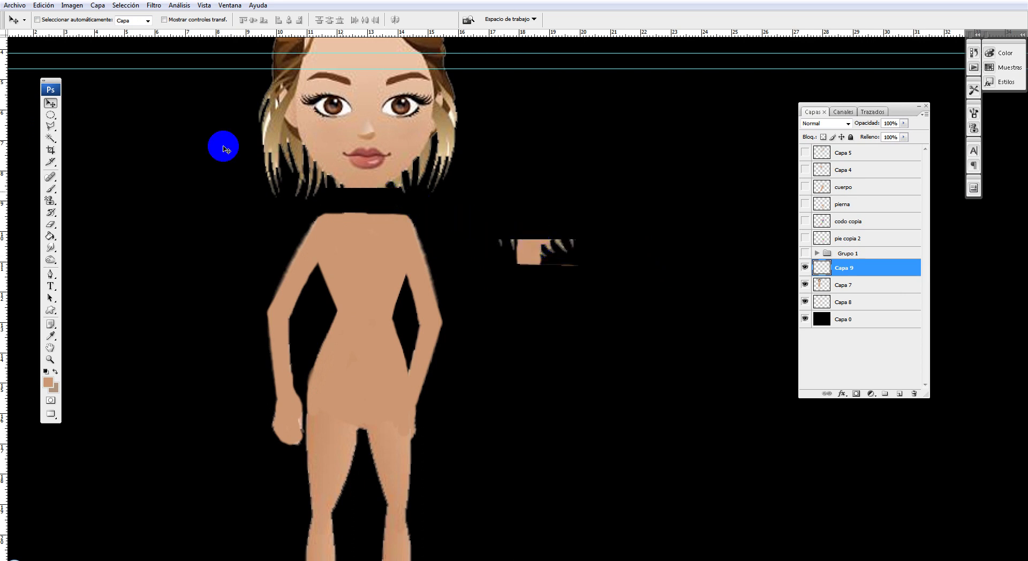
left_click_drag(50, 114, 85, 105)
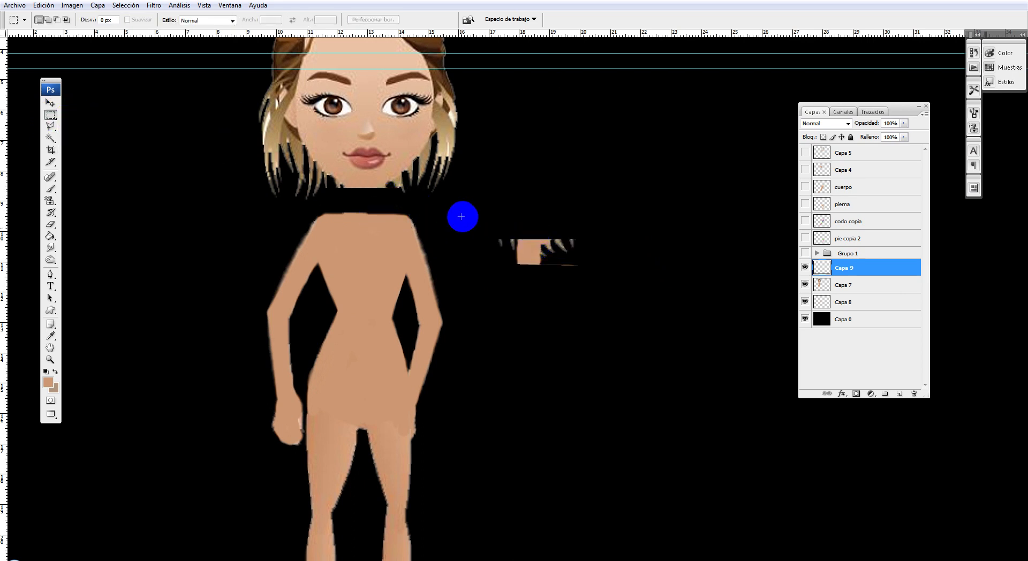
left_click_drag(462, 217, 512, 277)
left_click_drag(602, 222, 544, 290)
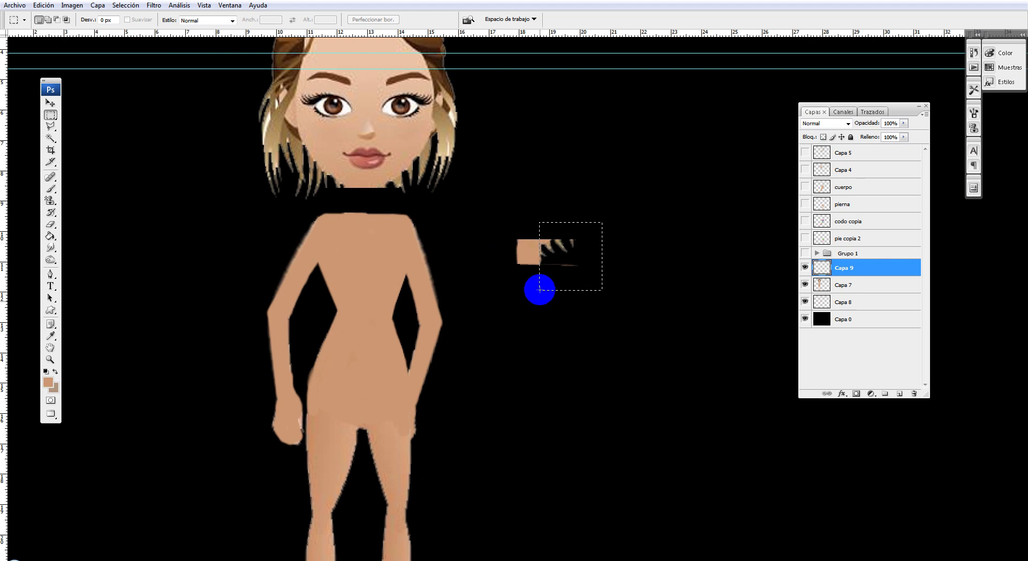
key("Delete")
key("ctrl+d")
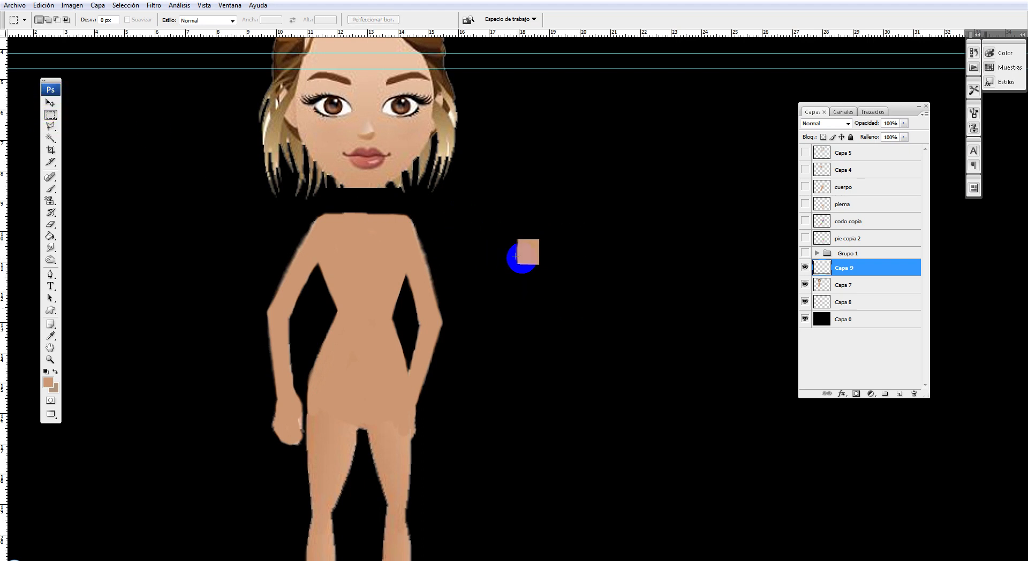
- Place the skin square into the gap under the chin and reselect Capa 7
left_click(51, 103)
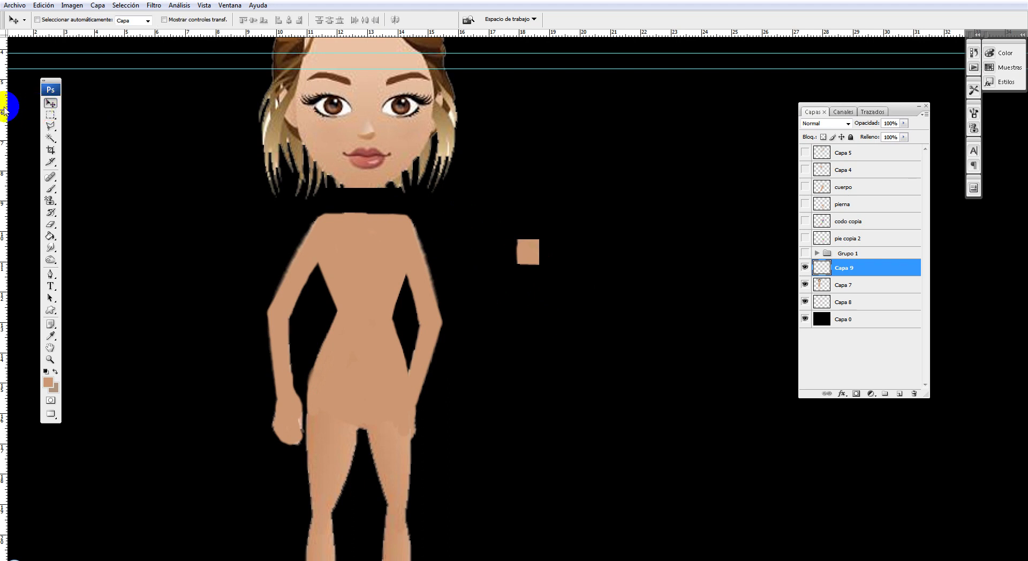
left_click_drag(513, 252, 364, 208)
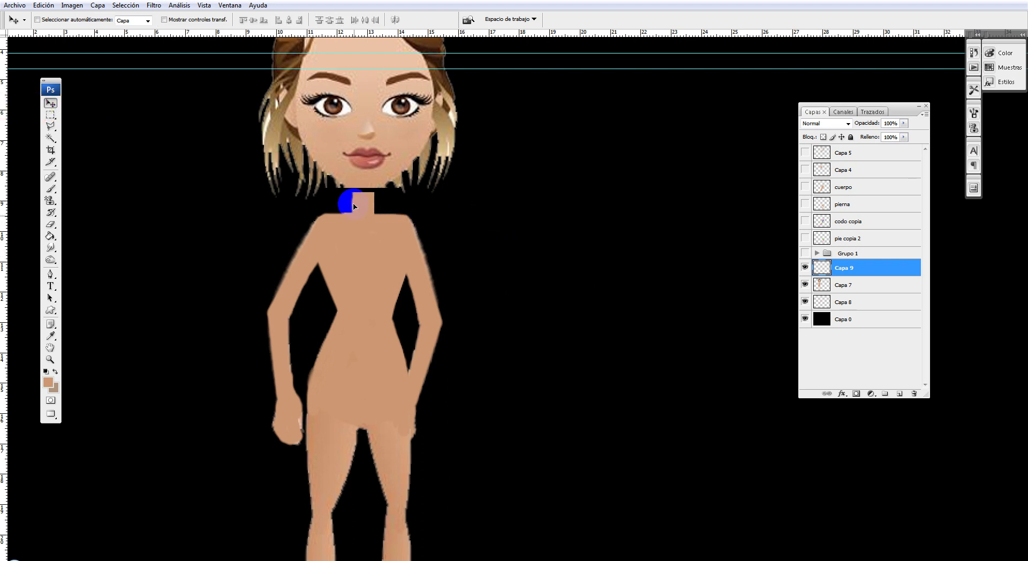
right_click(387, 158)
left_click(400, 174)
scroll(496, 272, "up", 1)
- Lasso around the cartoon head and hair on Capa 7 and delete them
scroll(495, 272, "up", 5)
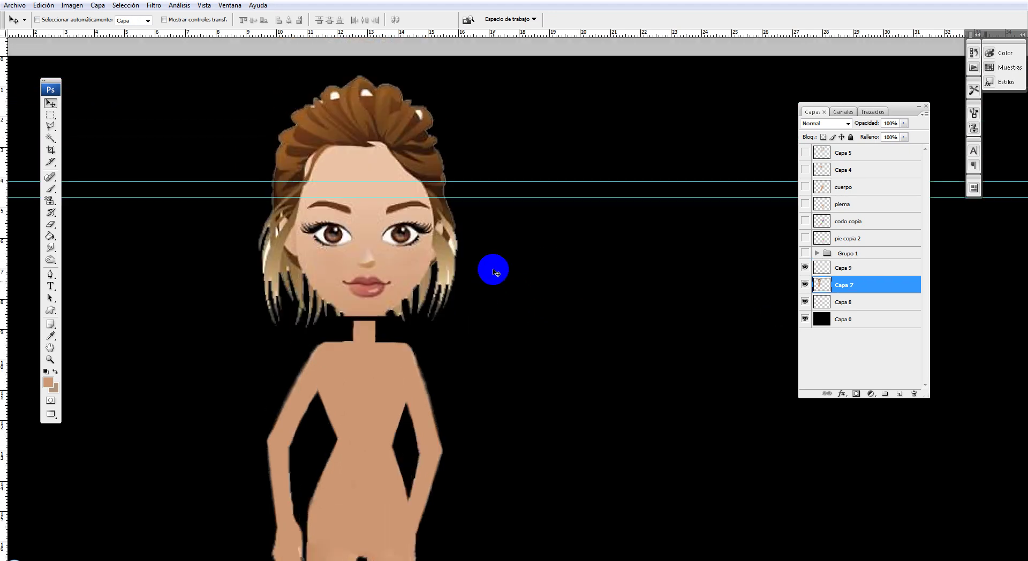
left_click(50, 127)
left_click(274, 91)
left_click(187, 304)
left_click(284, 327)
left_click(460, 330)
left_click(533, 152)
left_click(483, 85)
left_click(405, 64)
left_click(333, 67)
left_click(274, 91)
key("Delete")
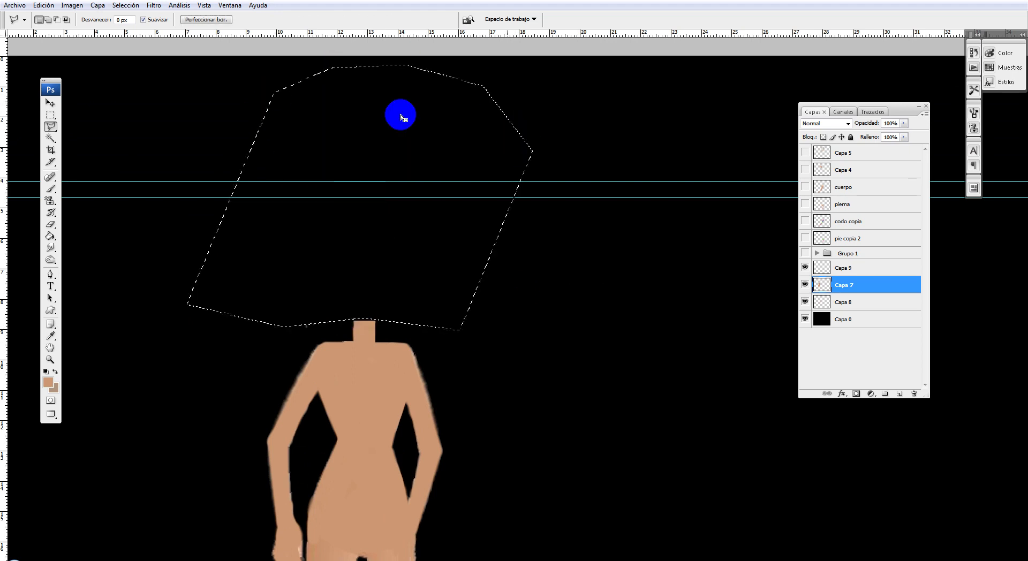
- Deselect, then zoom out and back in to view the whole headless body
left_click(50, 115)
left_click(103, 113)
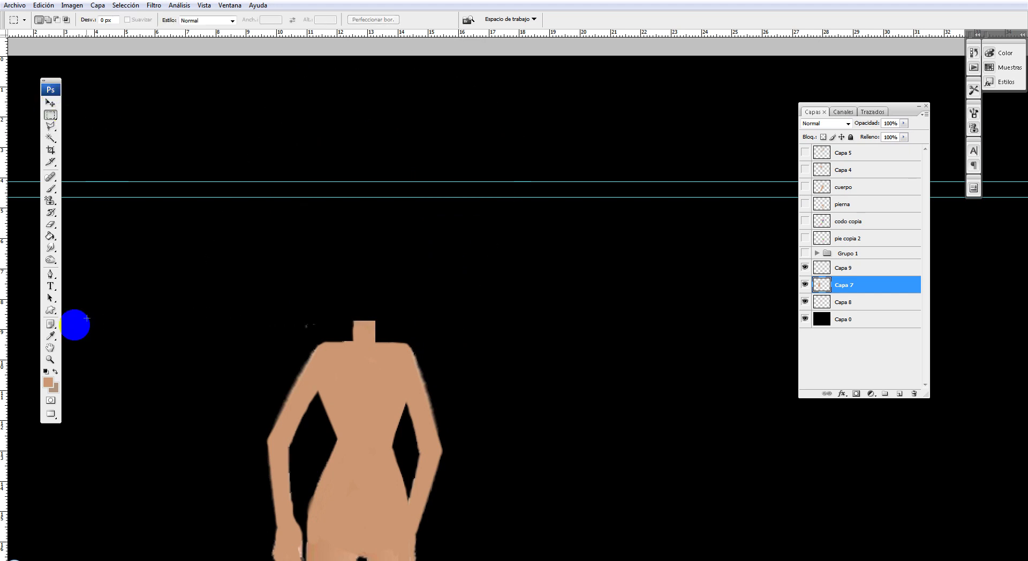
left_click(50, 359)
left_click(429, 370, "alt")
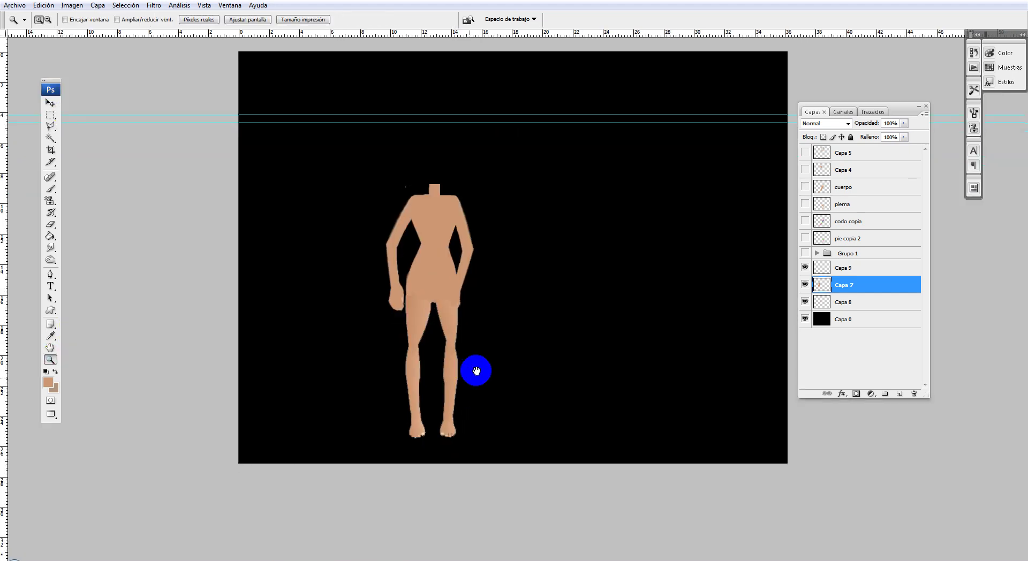
left_click(506, 319)
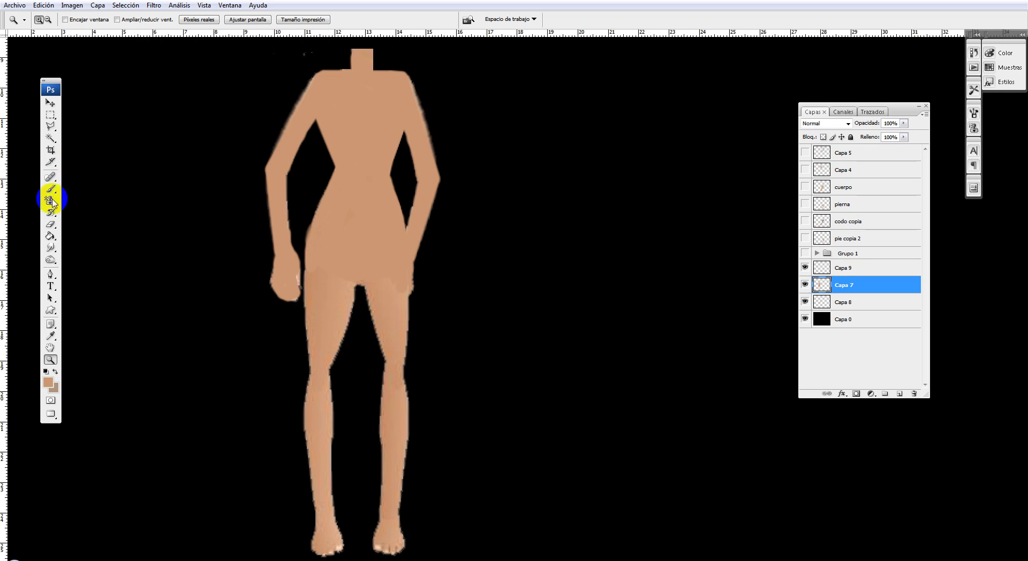
- Cut the left leg out of Capa 7 with the Polygonal Lasso and paste it as Capa 10
left_click(50, 190)
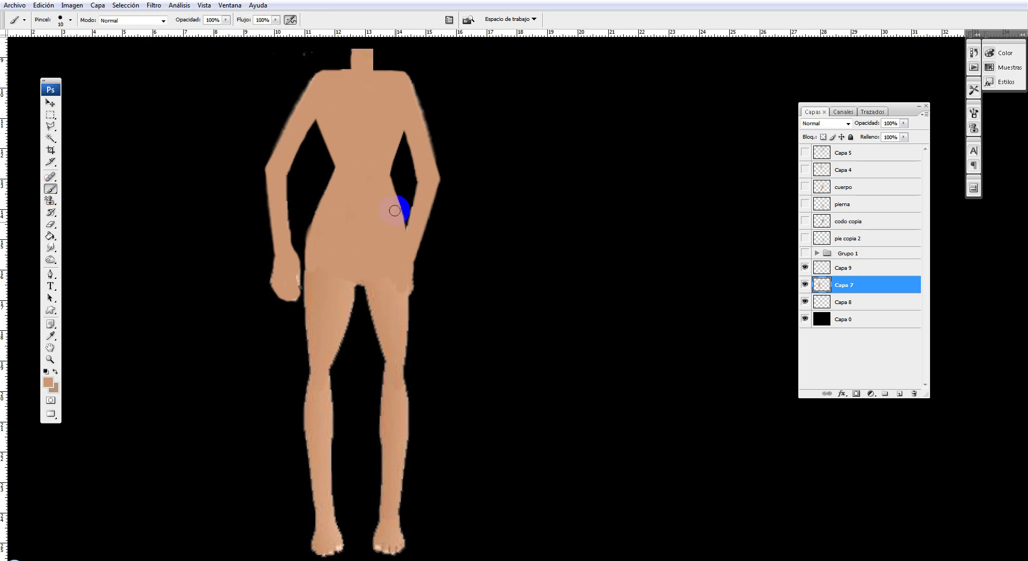
scroll(395, 210, "down", 1)
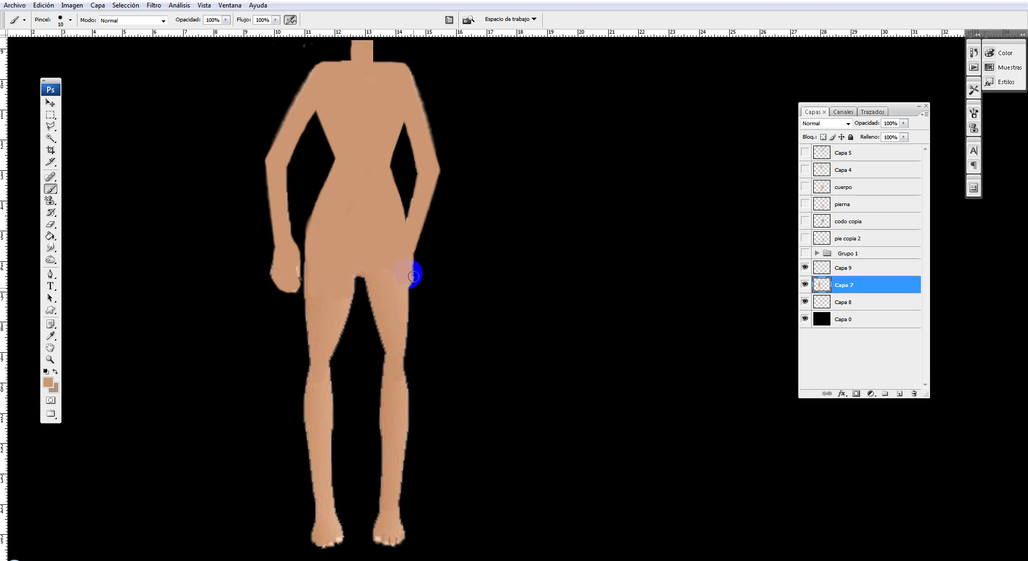
left_click(50, 126)
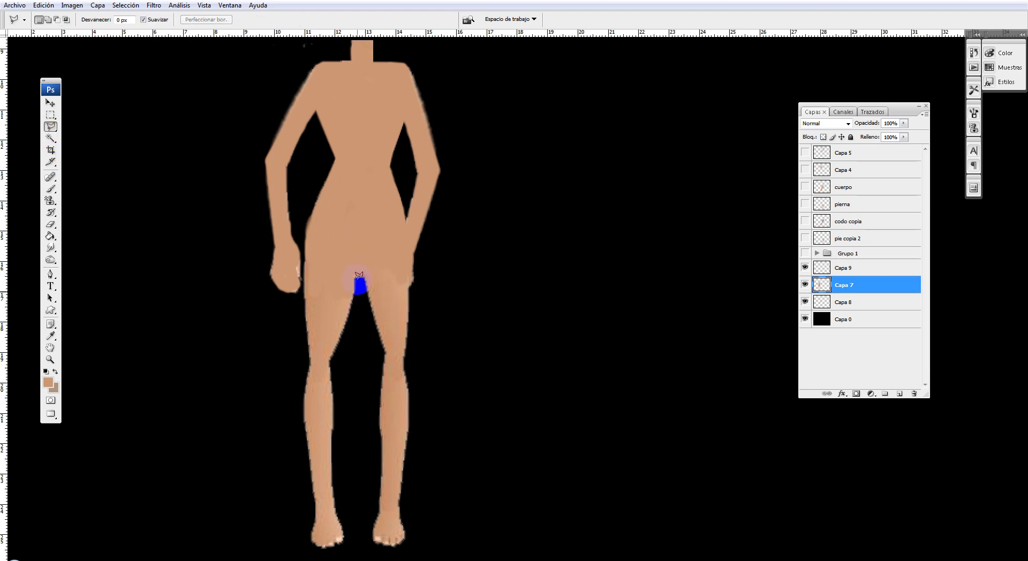
left_click(302, 264)
left_click(288, 544)
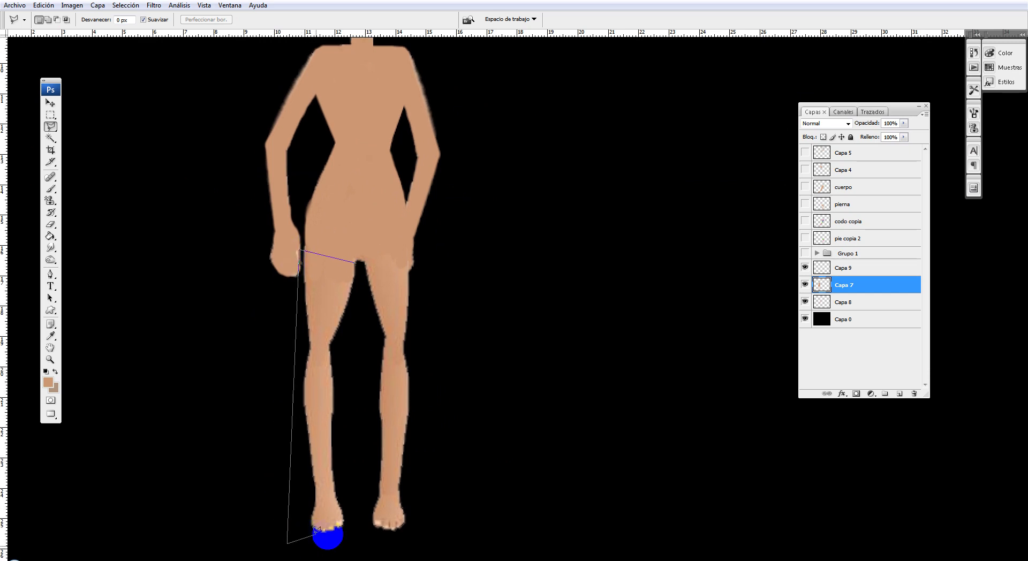
left_click(359, 534)
left_click(355, 351)
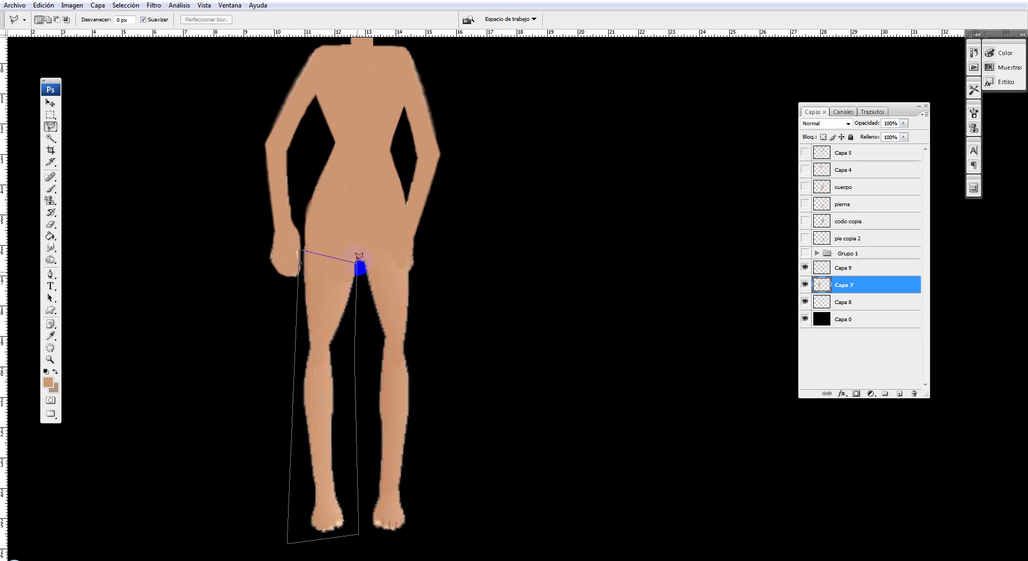
double_click(359, 266)
key("Delete")
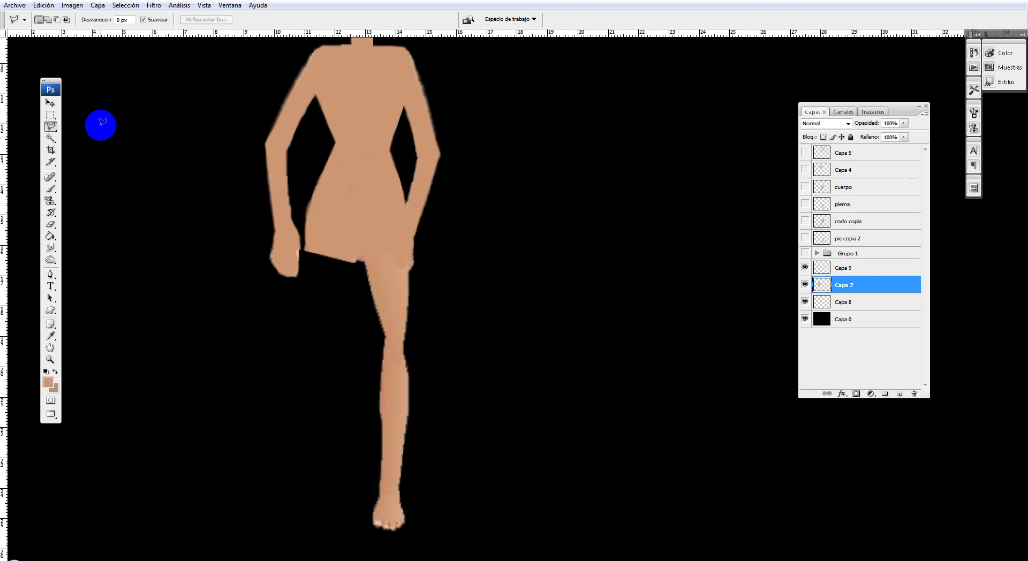
key("ctrl+shift+alt+n")
key("ctrl+v")
- Move the loose leg aside and delete the right leg from the Capa 7 body
left_click(50, 103)
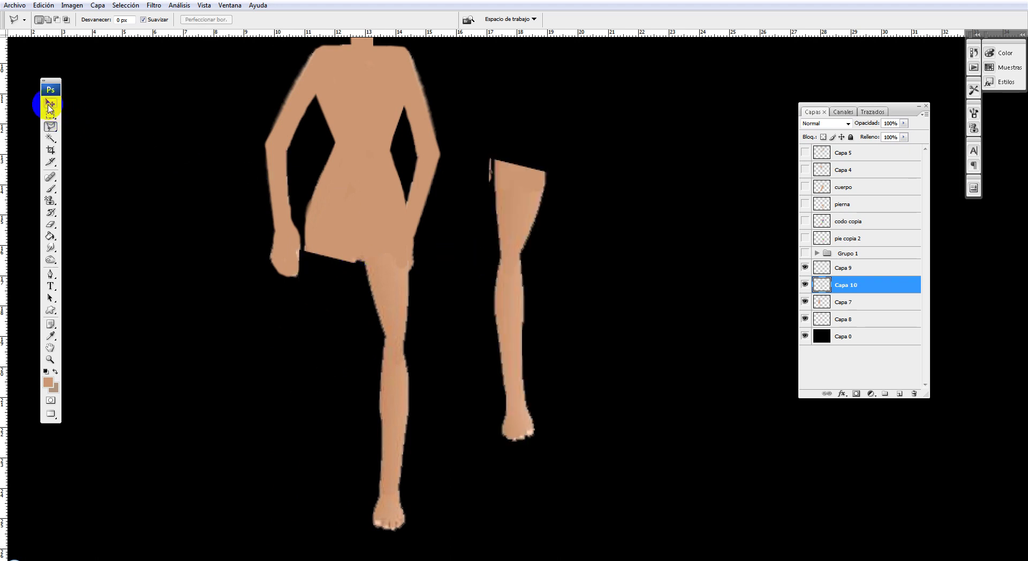
left_click_drag(510, 223, 226, 277)
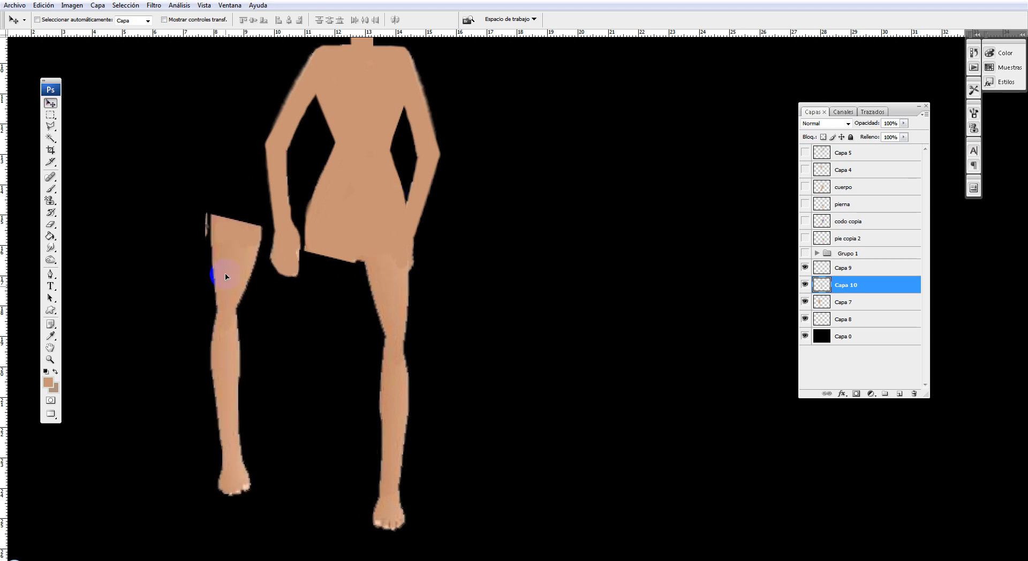
left_click(50, 127)
left_click(416, 251)
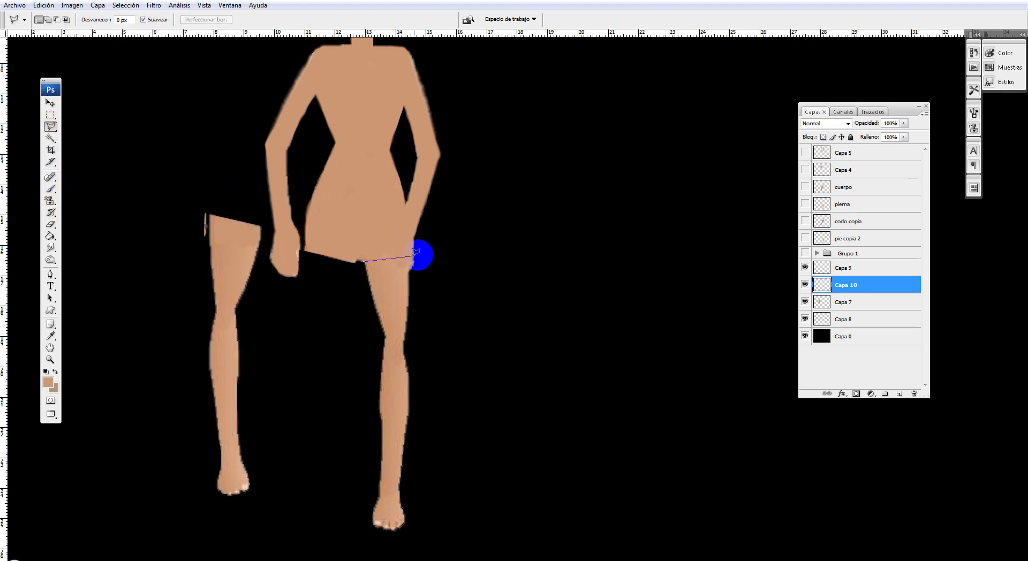
left_click(438, 536)
left_click(357, 536)
left_click(338, 383)
left_click(364, 262)
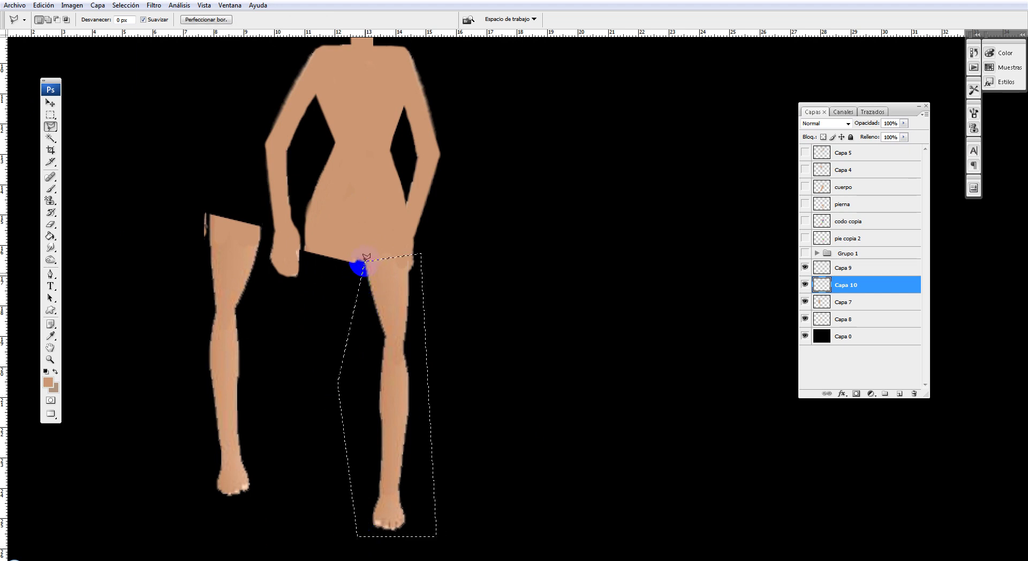
left_click(845, 302)
key("Delete")
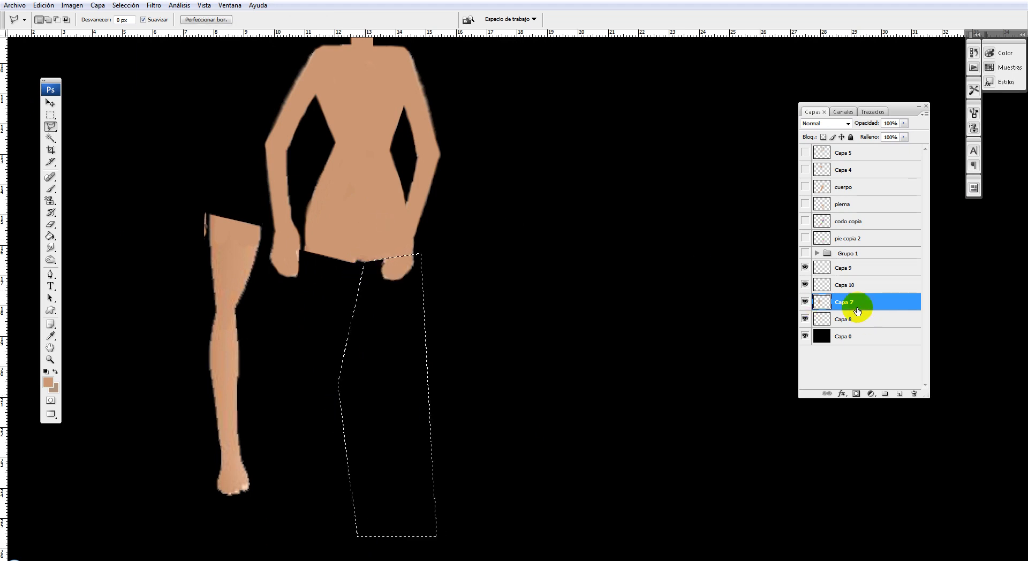
left_click(51, 115)
left_click(106, 134)
- Move the Capa 10 leg under the torso, tilt it slightly, and seat it at the hip
left_click(51, 102)
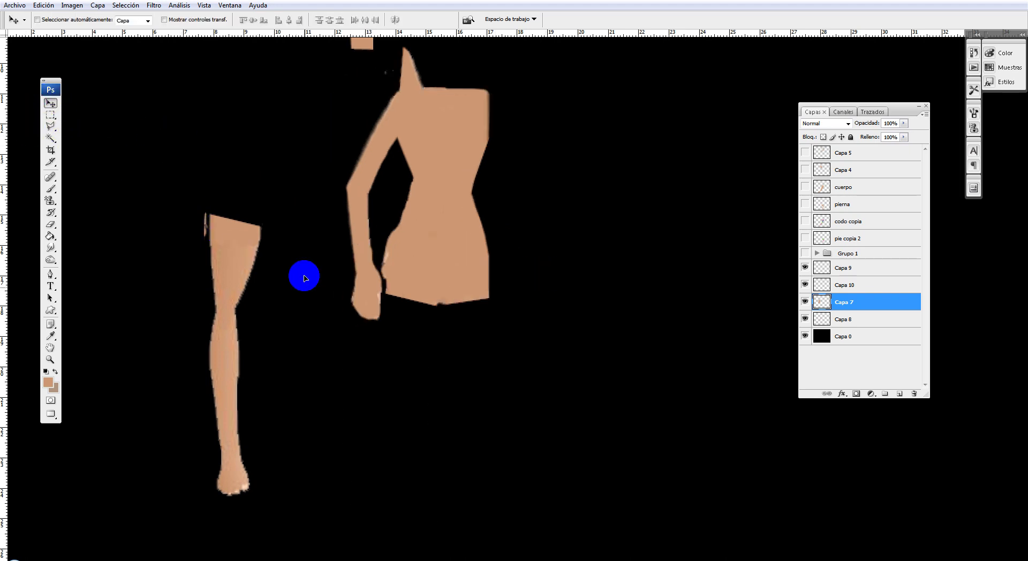
right_click(234, 261)
left_click(252, 264)
left_click_drag(237, 271, 332, 303)
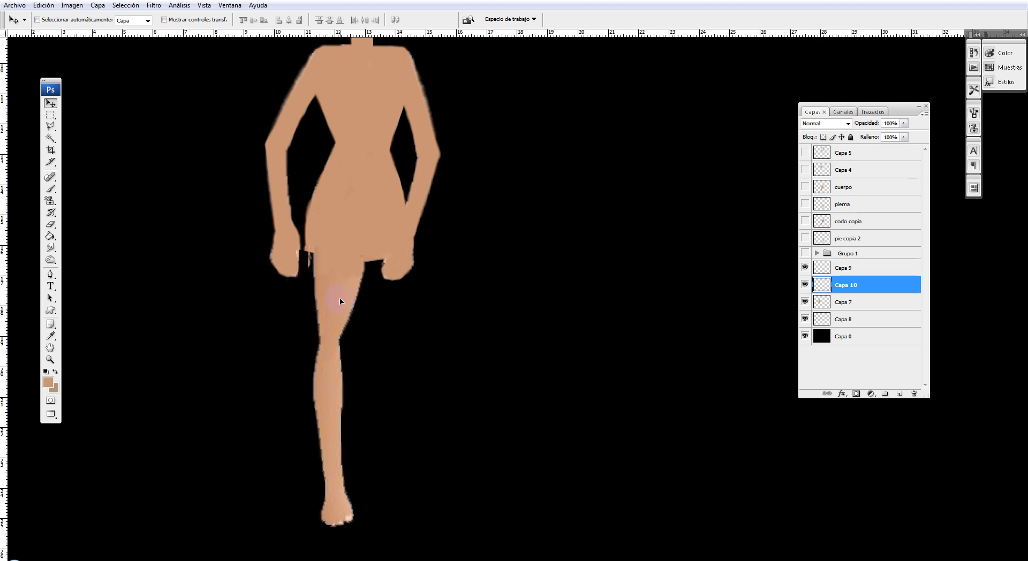
key("ctrl+t")
mouse_move(443, 229)
left_mouse_down()
mouse_move(437, 213)
mouse_move(417, 236)
left_mouse_up()
key("Return")
left_click_drag(328, 284, 369, 289)
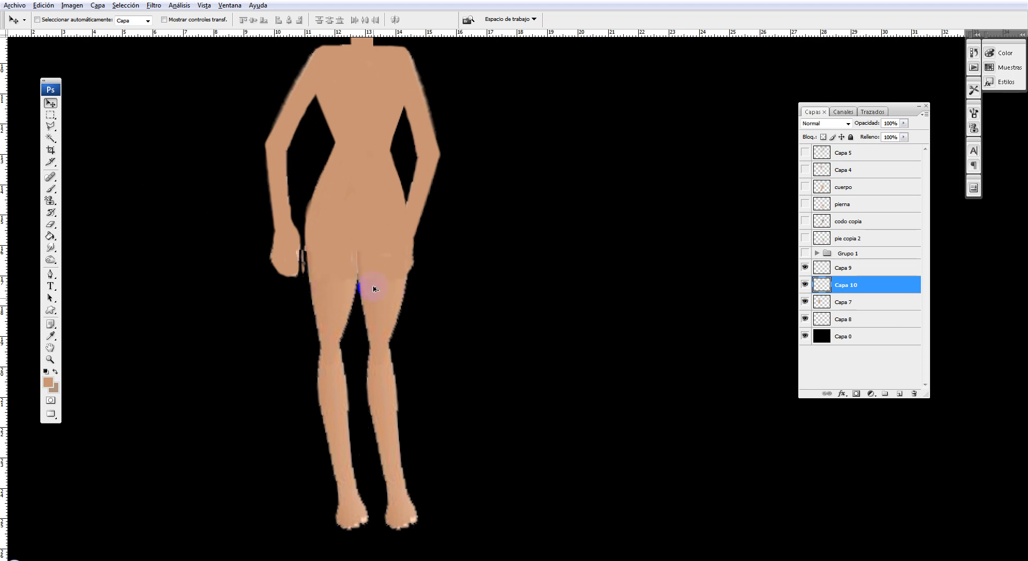
- Flip the leg copy horizontally, enlarge it to about 105%, and place it beside the first leg
key("ctrl+t")
right_click(374, 288)
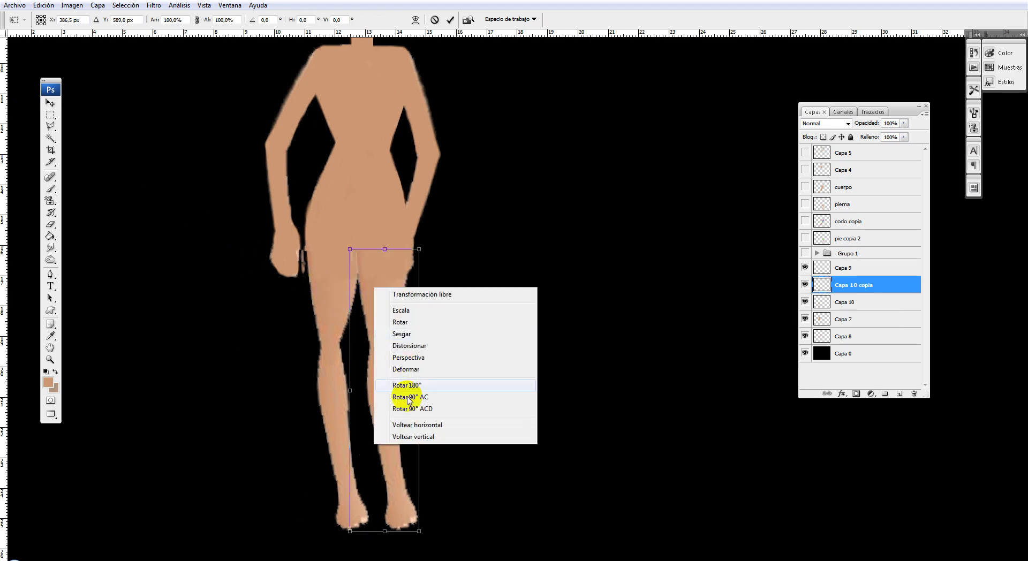
left_click(416, 424)
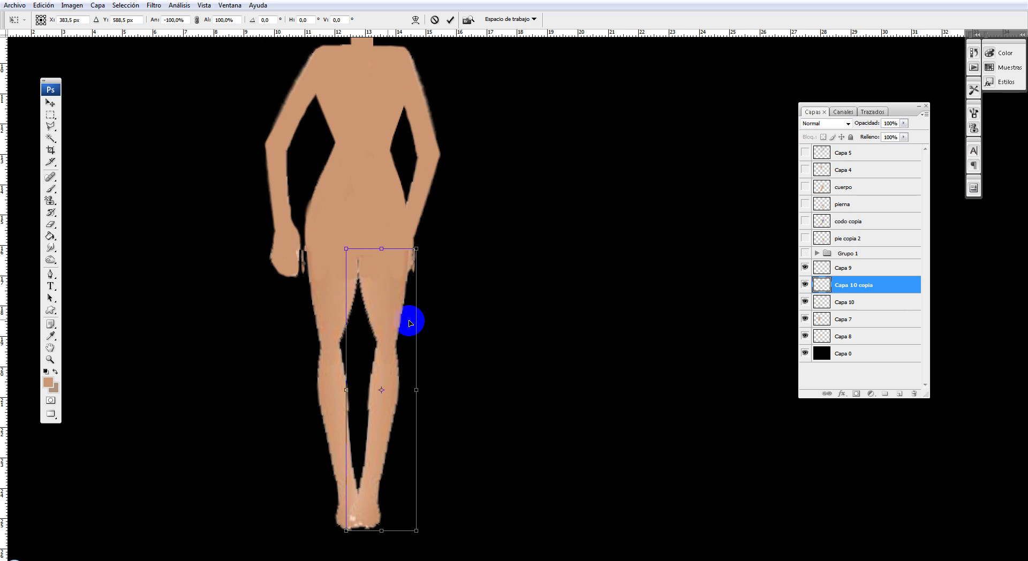
scroll(482, 339, "down", 3)
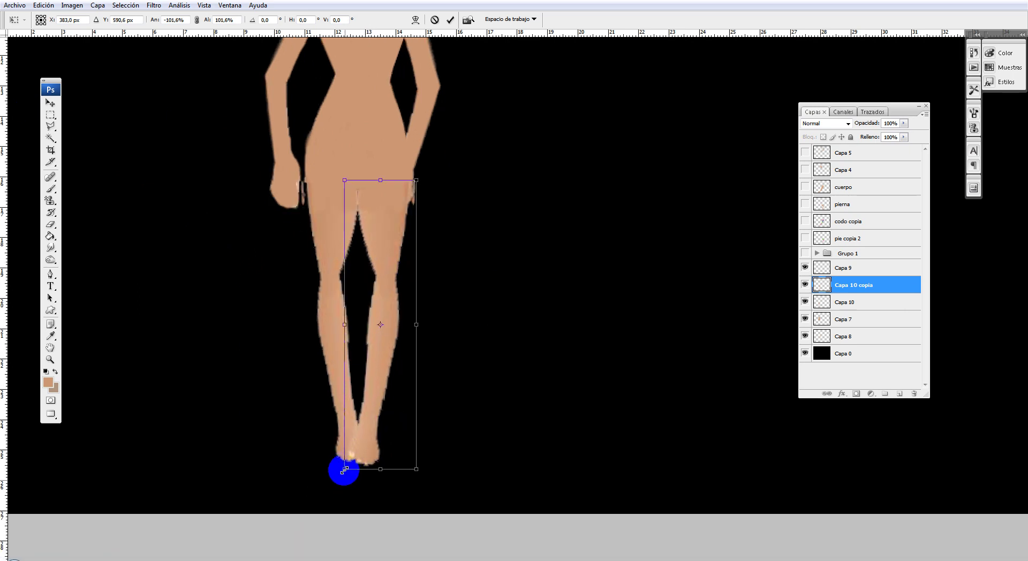
left_click_drag(346, 462, 345, 475)
left_click_drag(384, 262, 384, 262)
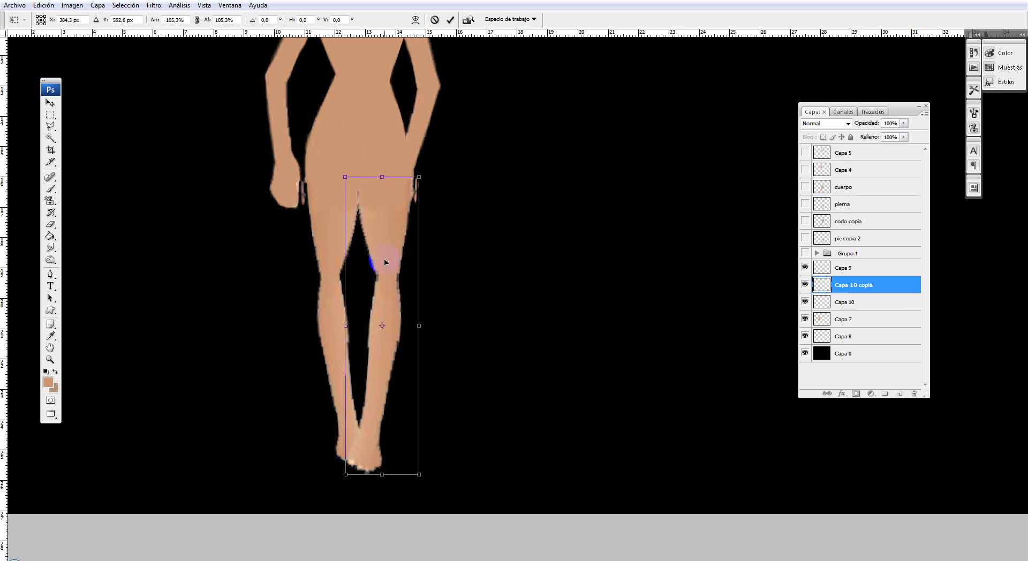
double_click(346, 241)
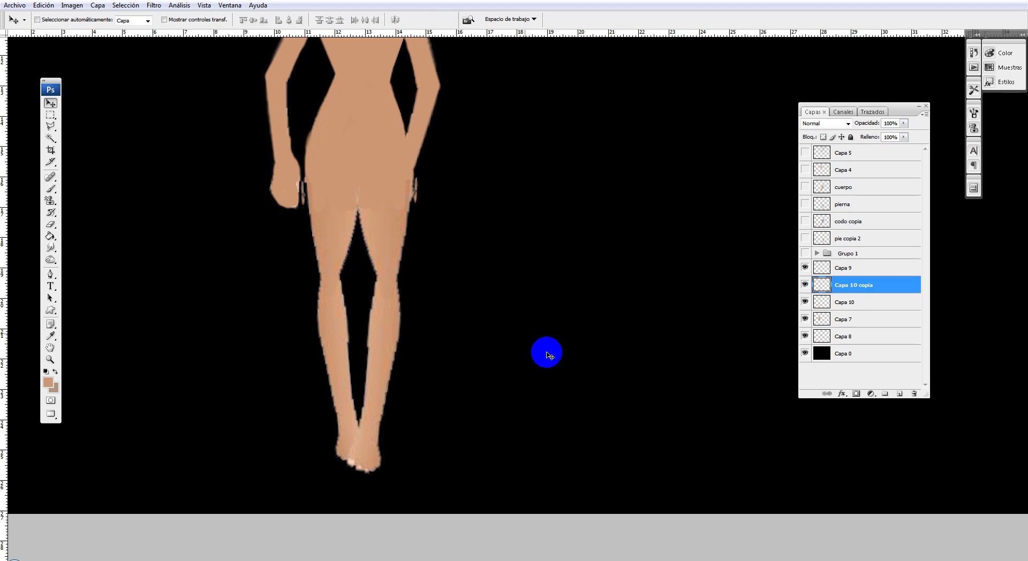
scroll(546, 350, "up", 1)
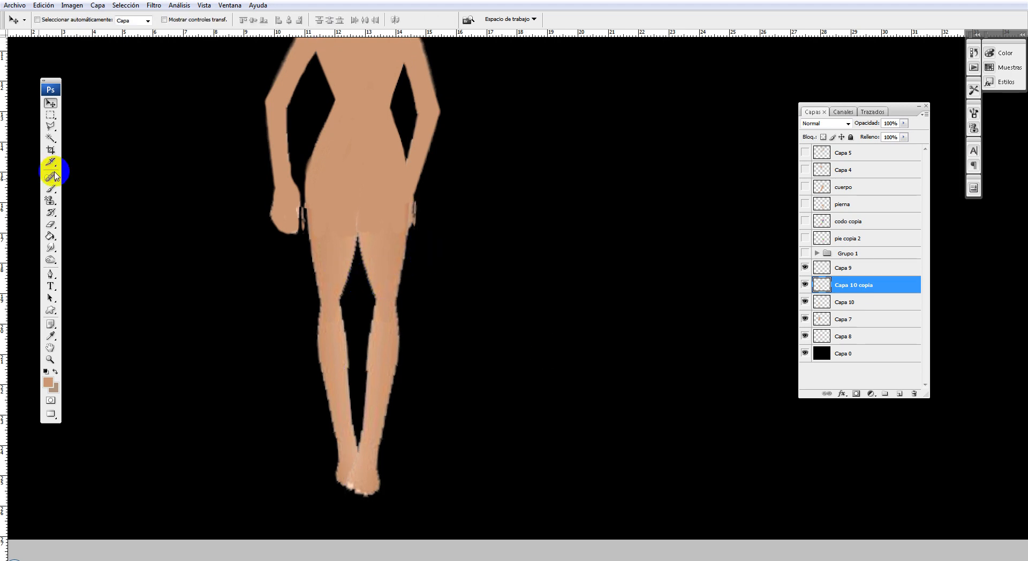
left_click(806, 319)
- Brush skin tone over the gap between the legs, the shin, heel and knee
left_click(805, 319)
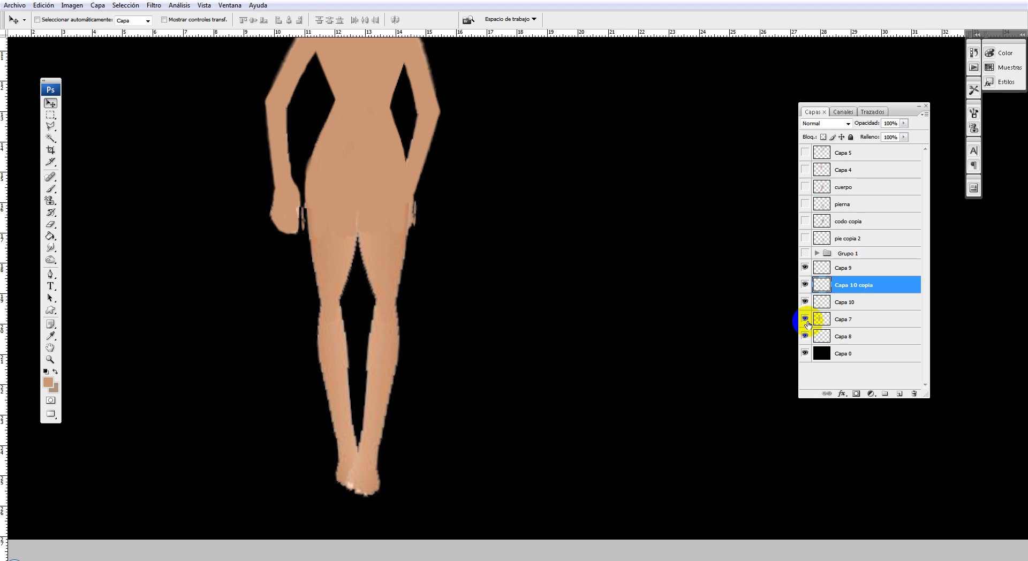
left_click(50, 189)
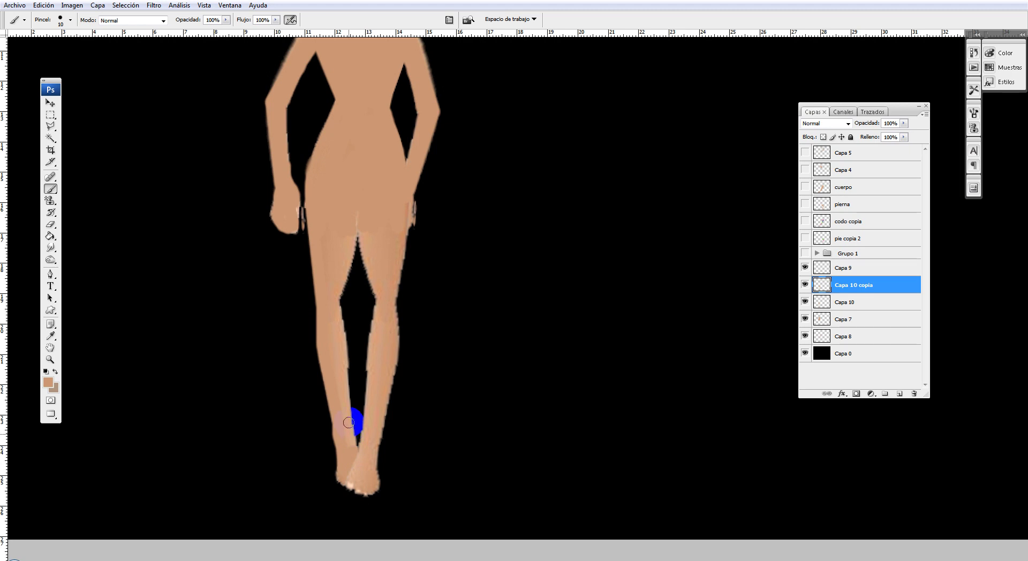
left_click_drag(345, 399, 336, 319)
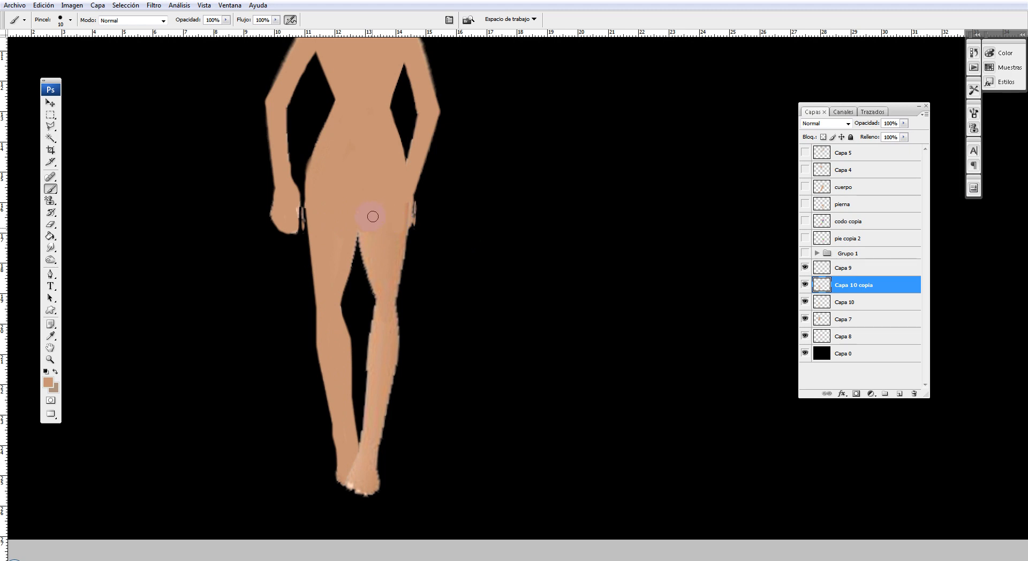
left_click_drag(365, 261, 380, 312)
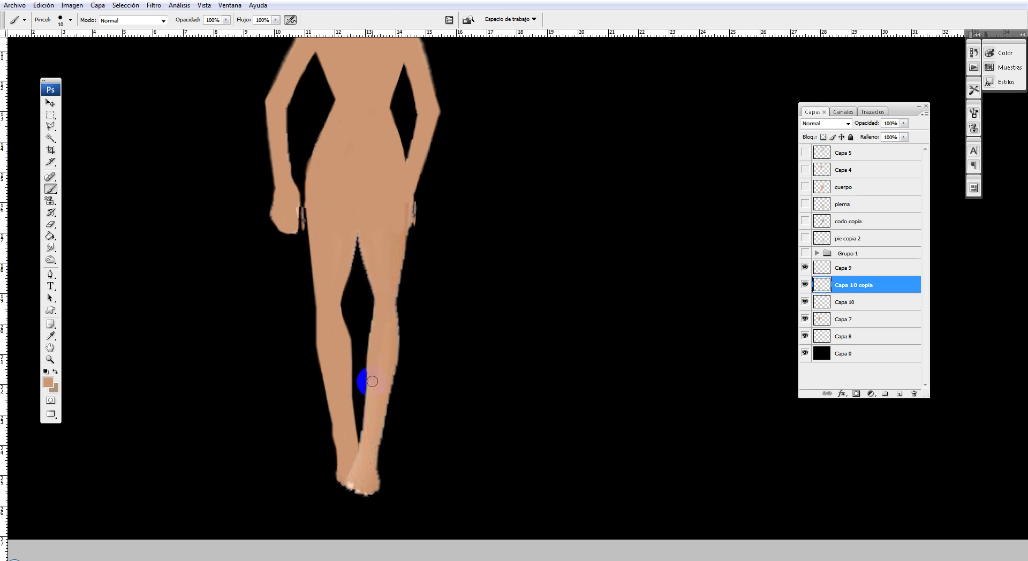
left_click_drag(362, 455, 349, 480)
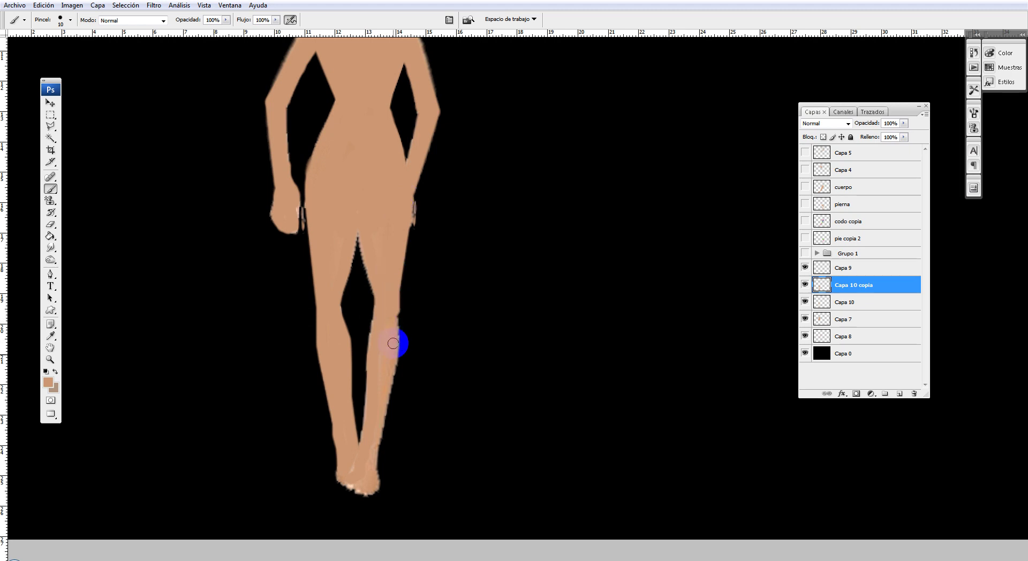
left_click_drag(393, 356, 383, 417)
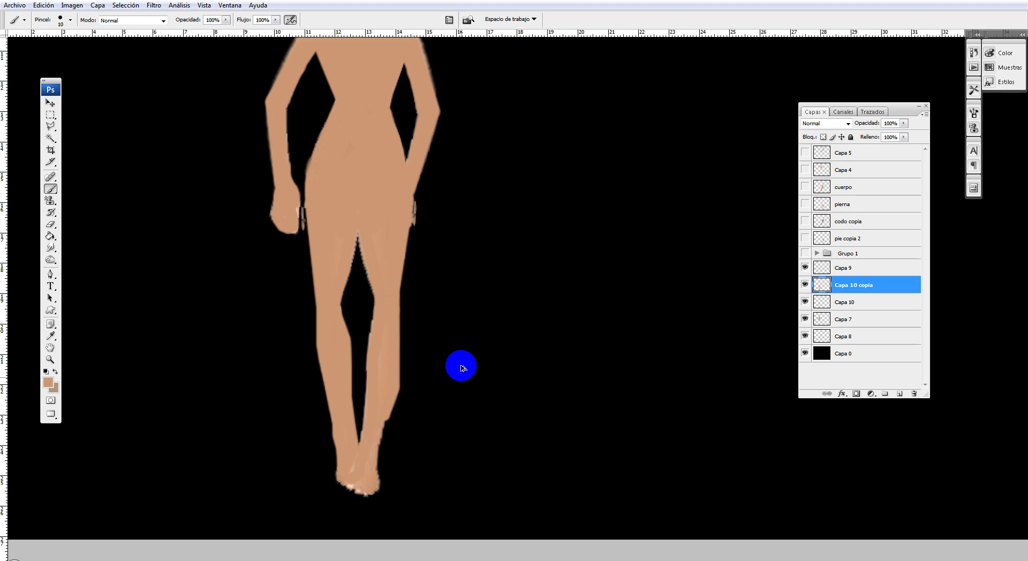
left_click_drag(454, 363, 396, 306)
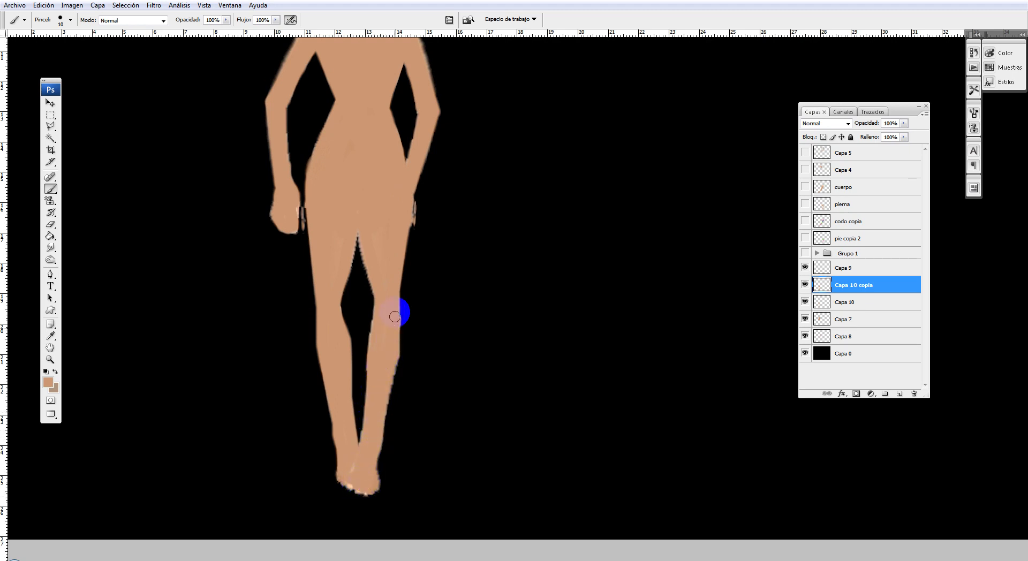
- Smudge the outer edge of the knee to soften it
left_click(50, 247)
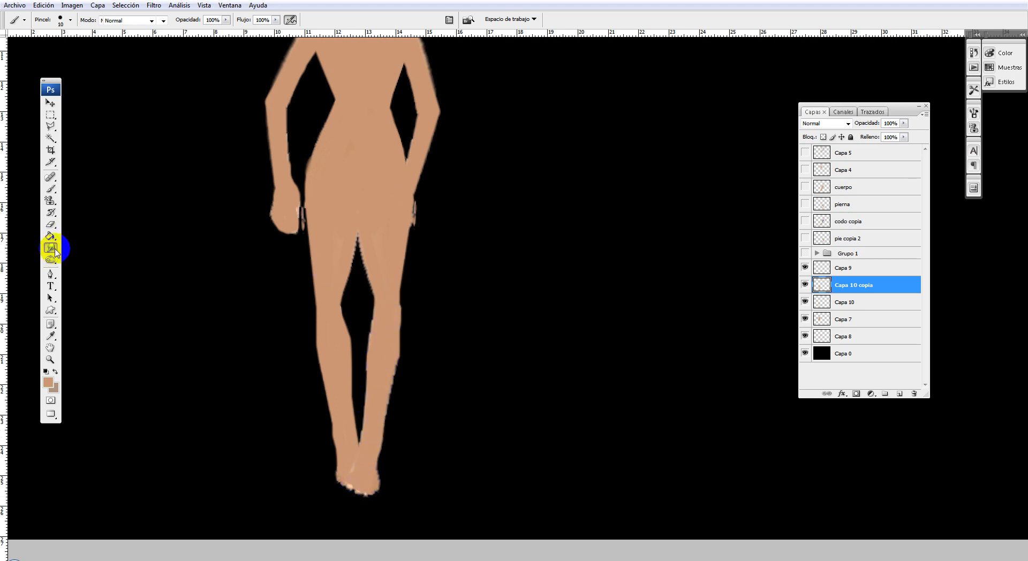
left_click_drag(406, 305, 410, 324)
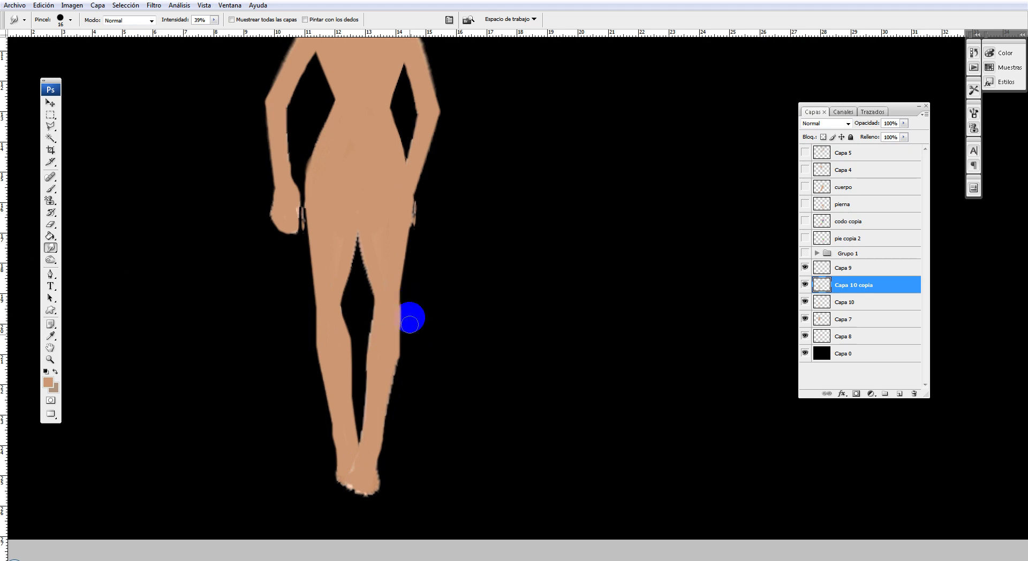
scroll(455, 280, "up", 2)
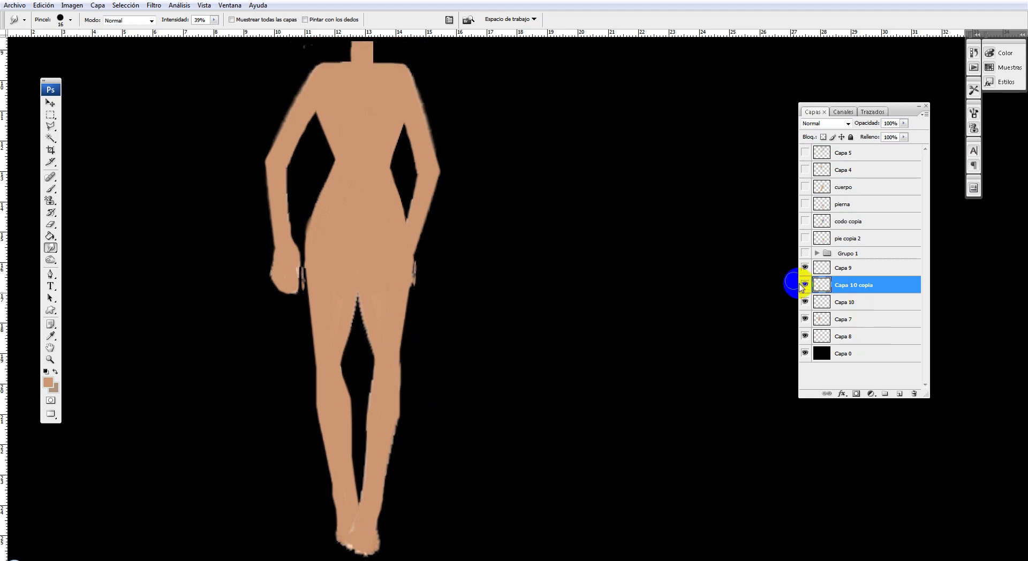
- Merge Capa 10 copia, Capa 10, 7, 8 and 9 into the single layer Capa 9
left_click(846, 303, "shift")
left_click(860, 320, "shift")
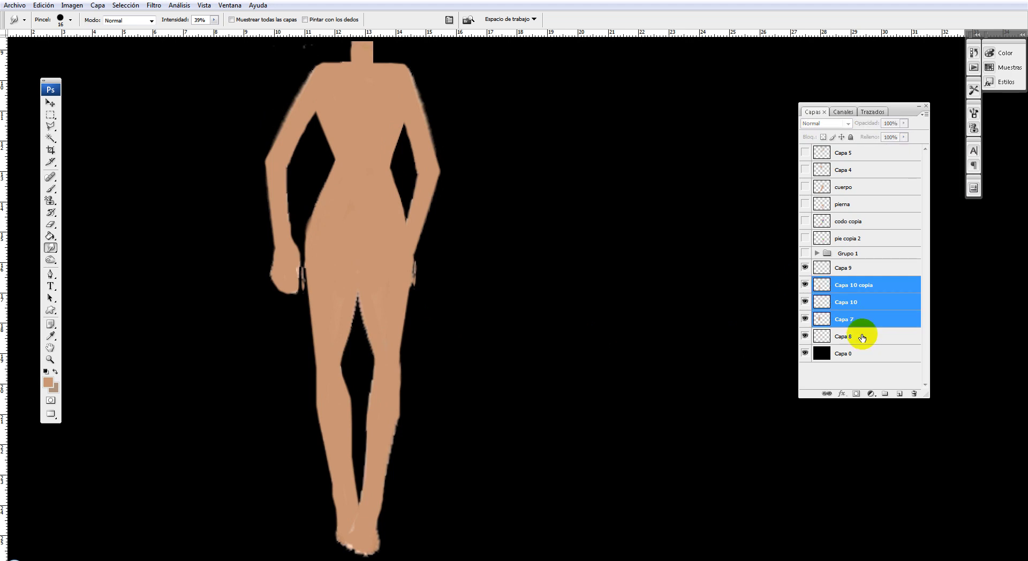
left_click(862, 337, "shift")
left_click(862, 271, "shift")
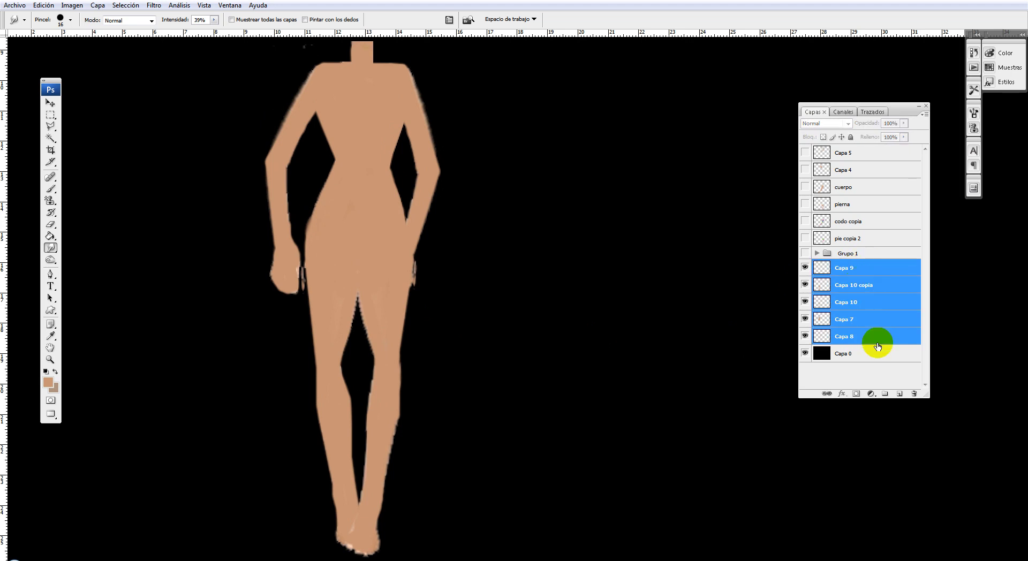
right_click(893, 317)
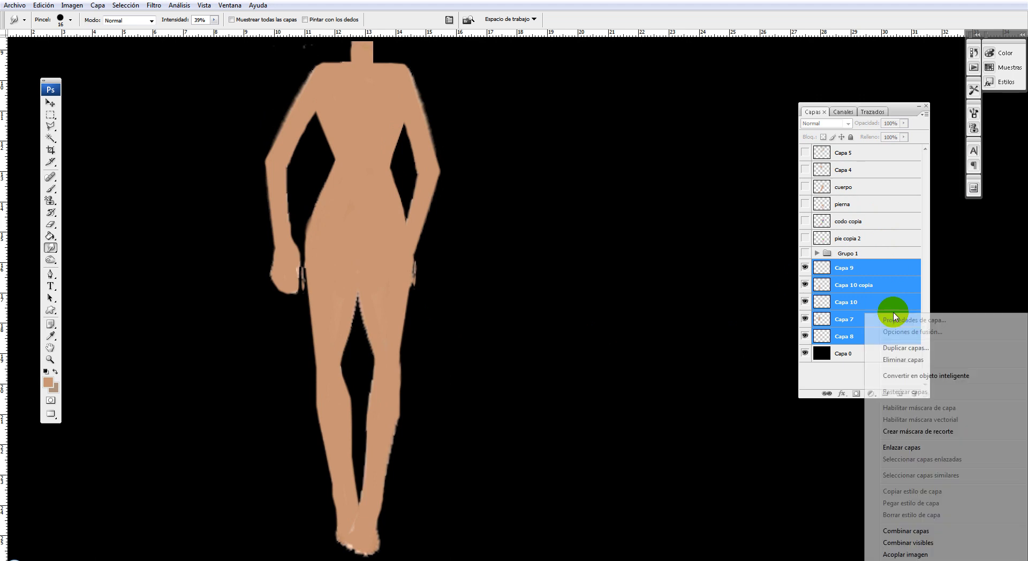
left_click(895, 527)
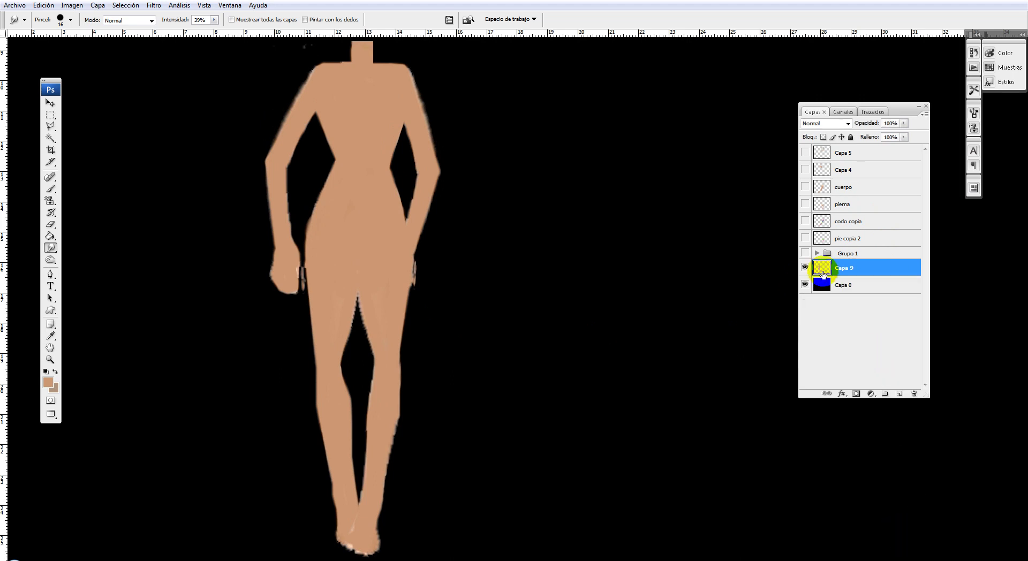
left_click(805, 268)
left_click(805, 268)
left_click(51, 260)
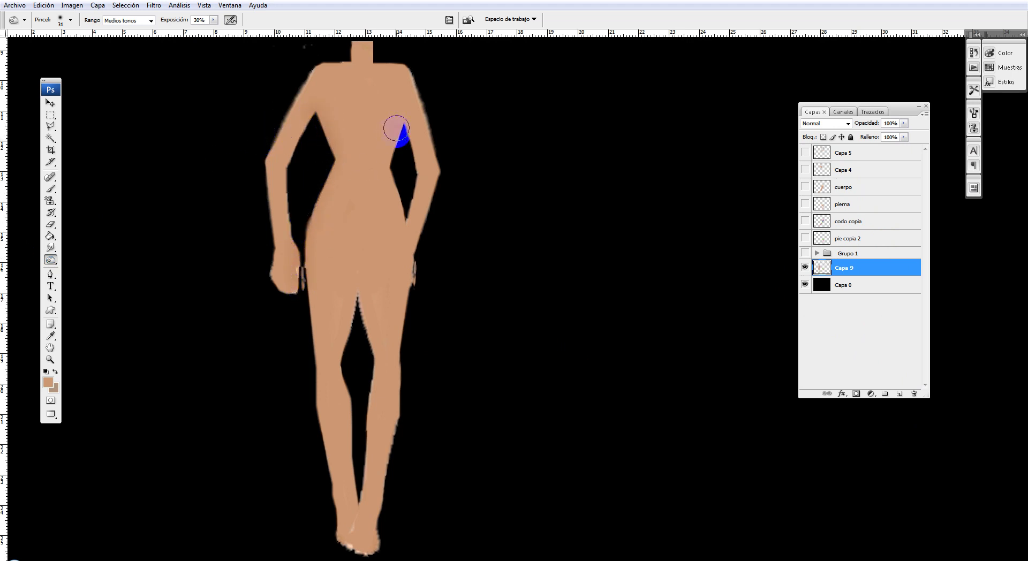
- Dodge-lighten the leg edges, lower leg, torso sides, waist, hips, left arm and right shoulder
mouse_move(542, 307)
left_mouse_down()
mouse_move(473, 183)
mouse_move(473, 162)
left_mouse_up()
mouse_move(280, 137)
left_mouse_down()
mouse_move(297, 339)
mouse_move(327, 426)
mouse_move(338, 215)
mouse_move(322, 237)
mouse_move(330, 386)
mouse_move(365, 219)
mouse_move(355, 298)
mouse_move(345, 300)
mouse_move(340, 324)
mouse_move(329, 447)
mouse_move(356, 442)
mouse_move(381, 351)
mouse_move(375, 291)
mouse_move(355, 408)
left_mouse_up()
left_click_drag(477, 206, 473, 319)
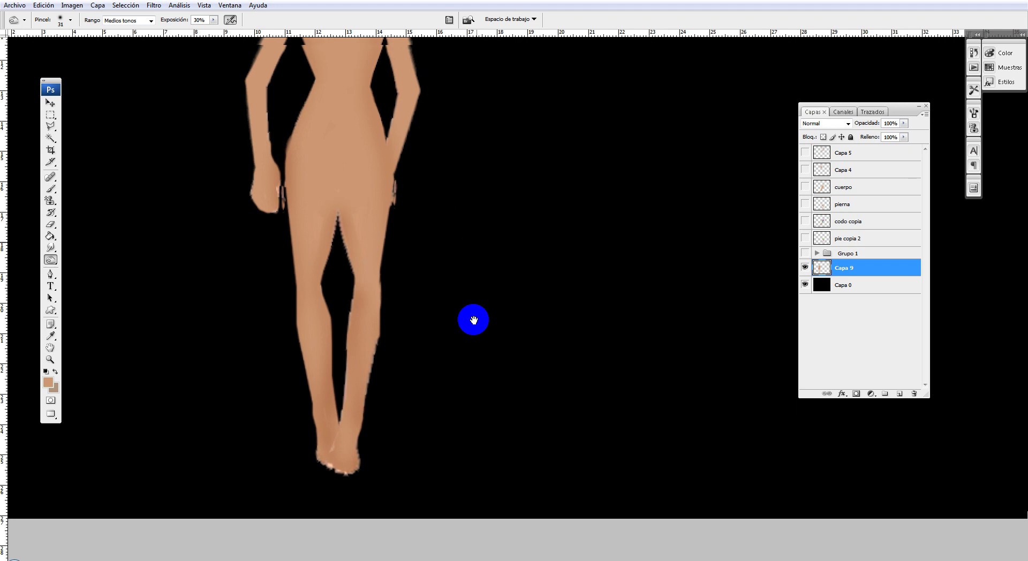
left_click_drag(318, 135, 289, 209)
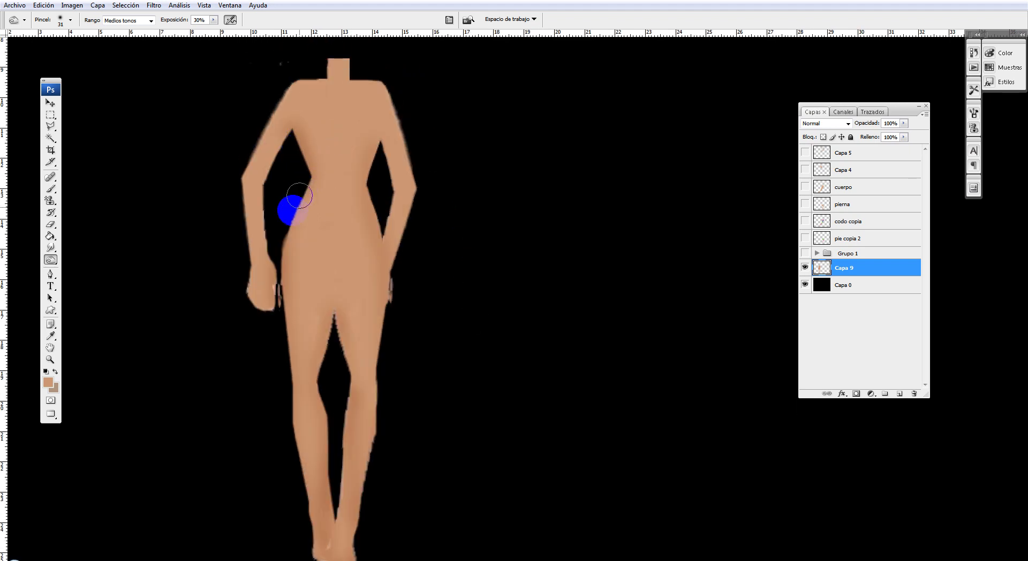
mouse_move(361, 195)
left_mouse_down()
mouse_move(377, 231)
mouse_move(378, 172)
mouse_move(379, 206)
left_mouse_up()
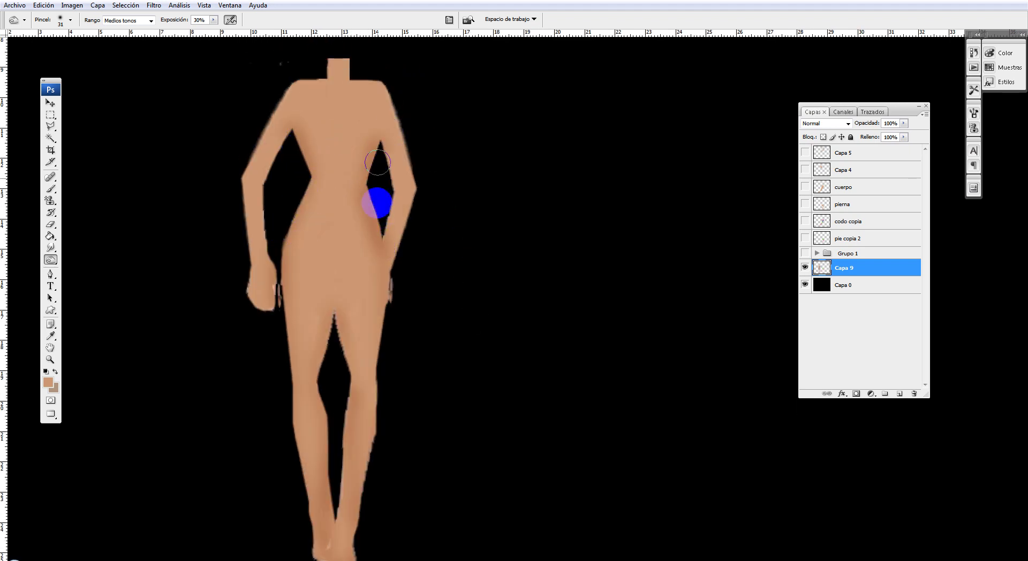
mouse_move(316, 202)
left_mouse_down()
mouse_move(294, 230)
mouse_move(282, 336)
left_mouse_up()
mouse_move(286, 74)
left_mouse_down()
mouse_move(236, 174)
mouse_move(245, 268)
left_mouse_up()
left_click_drag(409, 117, 394, 65)
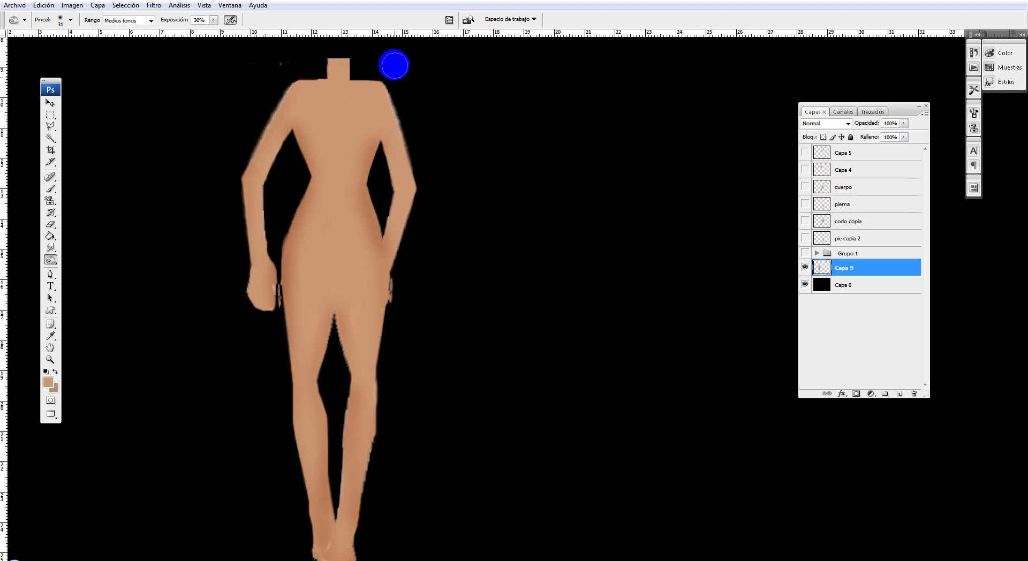
left_click_drag(473, 289, 457, 245)
mouse_move(435, 200)
left_mouse_down()
mouse_move(374, 154)
mouse_move(314, 294)
mouse_move(318, 355)
left_mouse_up()
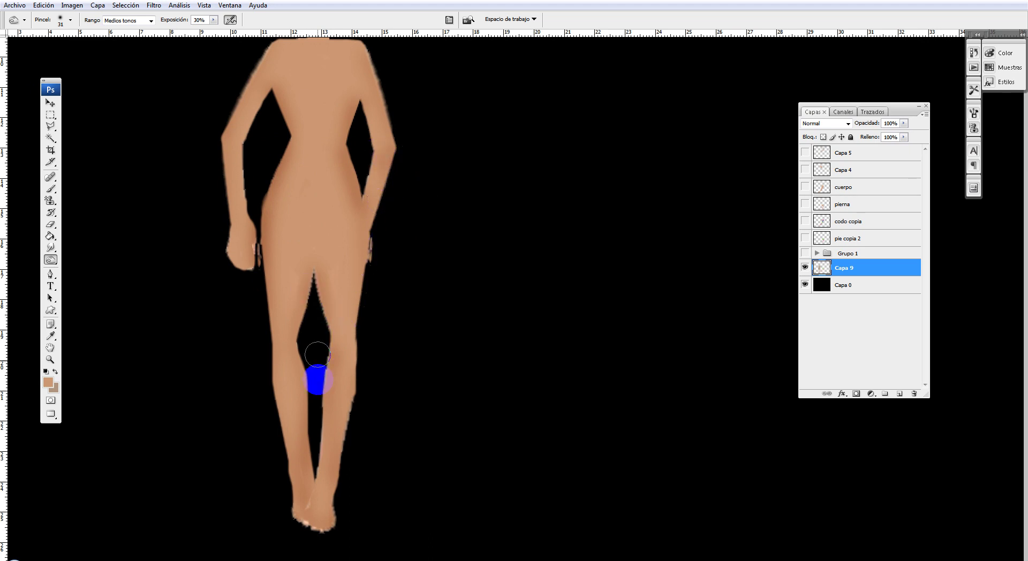
left_click_drag(368, 494, 409, 357)
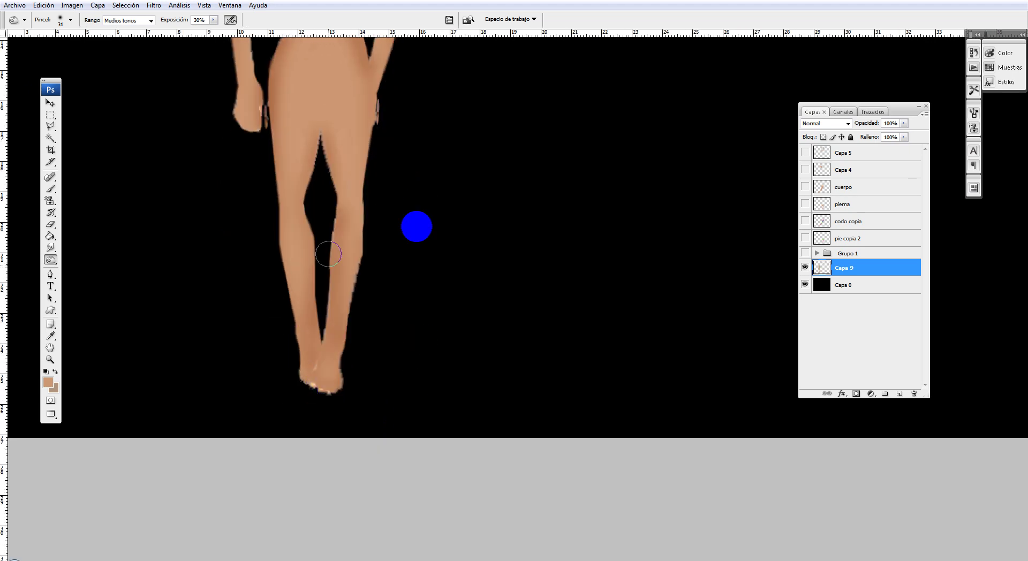
- Darken the shading along the ankle with a 15 px Burn brush
left_click(51, 224)
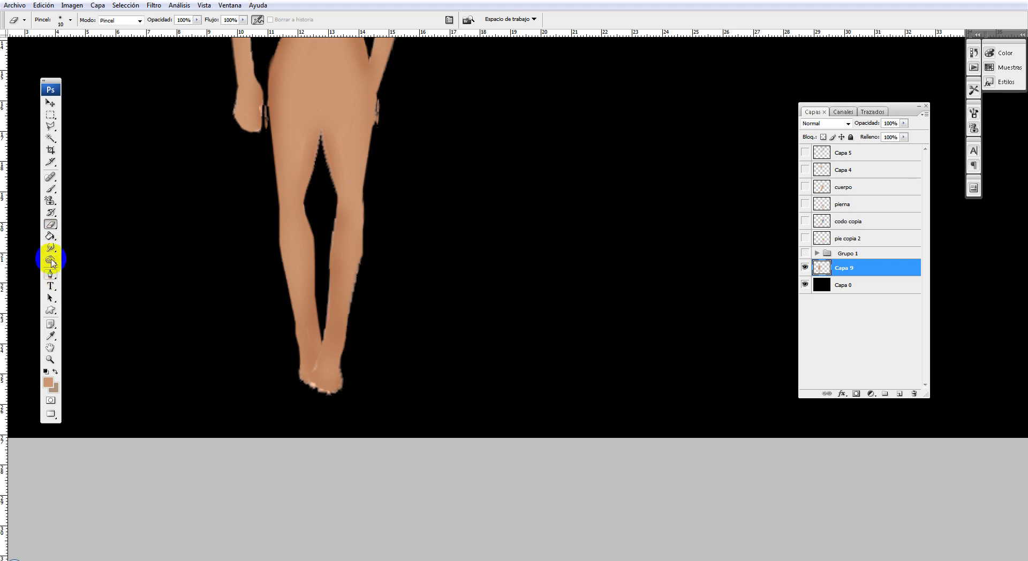
left_click(51, 248)
left_click_drag(51, 259, 81, 273)
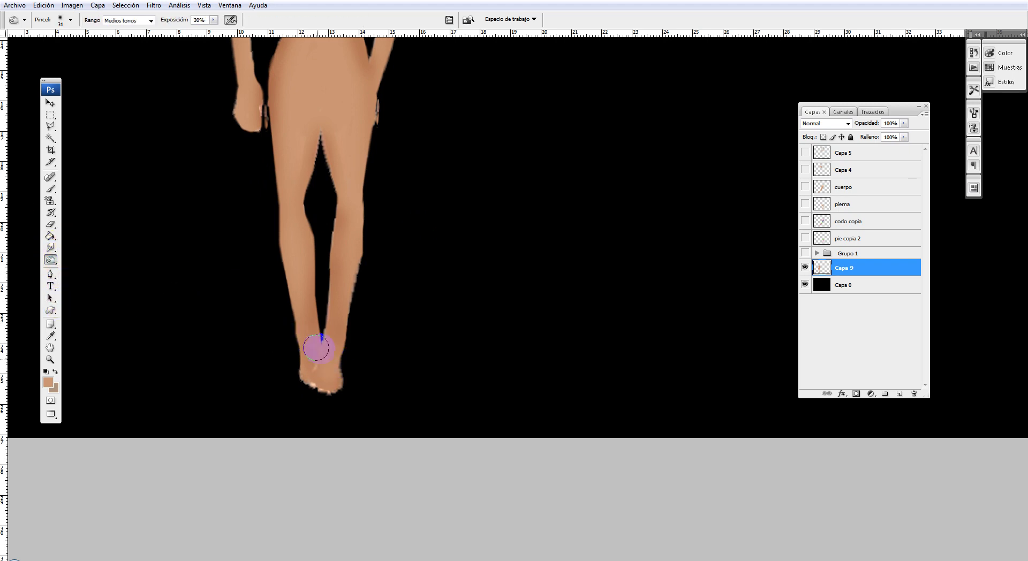
right_click(420, 349)
left_click_drag(443, 341, 440, 341)
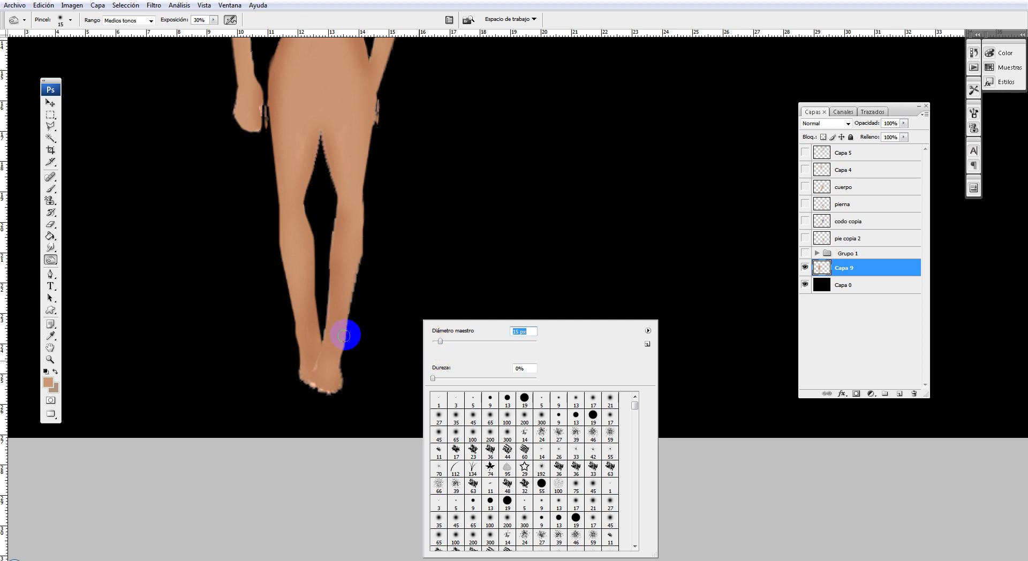
left_click(342, 333)
left_click_drag(326, 336, 349, 342)
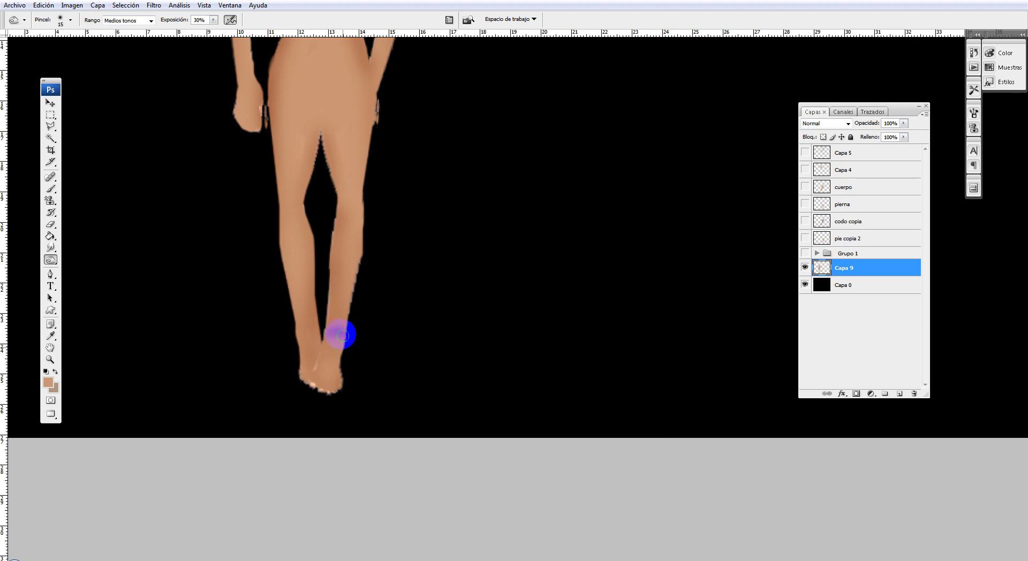
- Set Dodge to a 24 px brush, then smudge the ankle shading to blend it
left_click(51, 260)
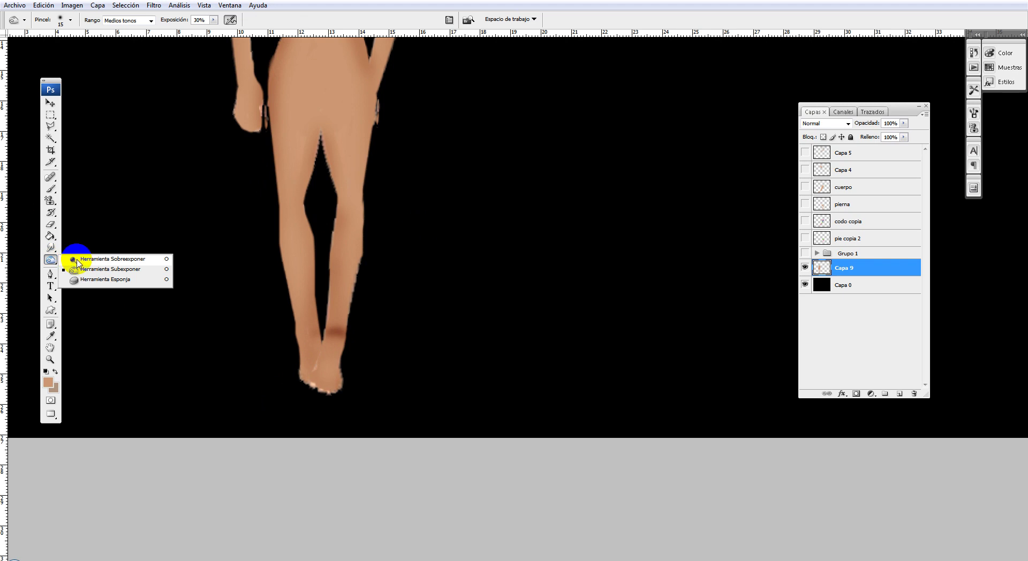
left_click(78, 263)
right_click(393, 355)
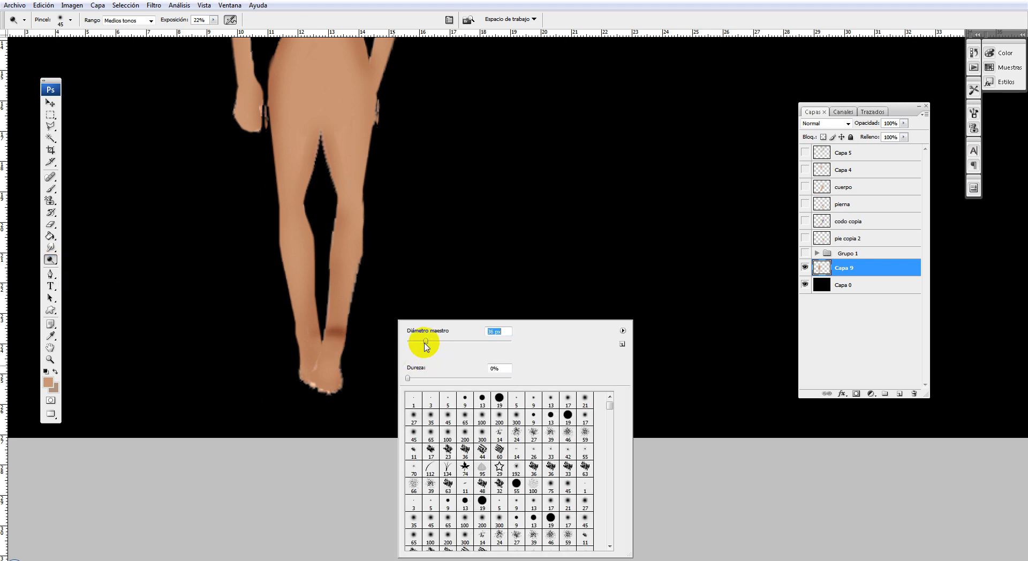
left_click_drag(426, 341, 419, 341)
left_click(332, 345)
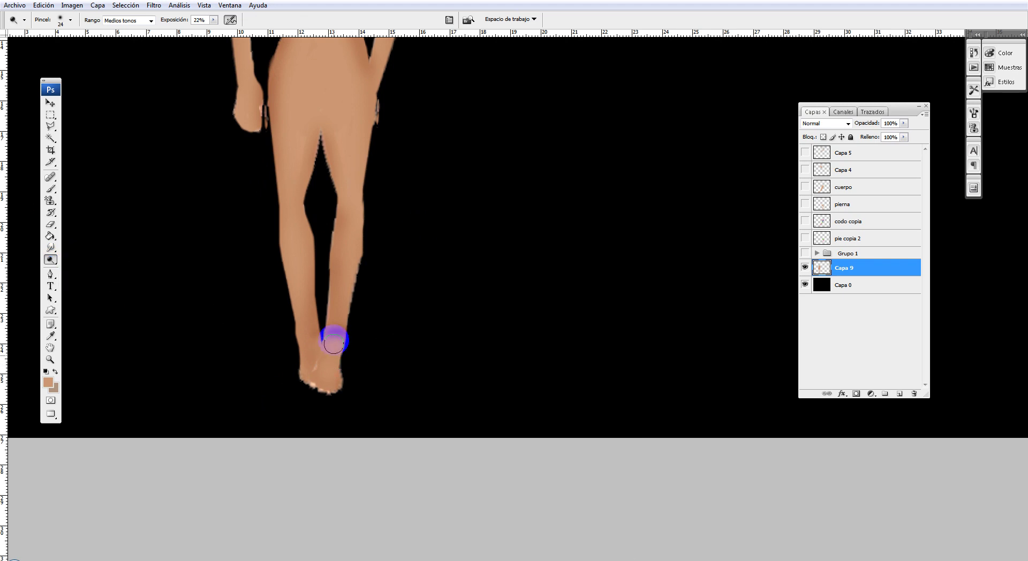
left_click(50, 248)
left_click_drag(343, 345, 333, 340)
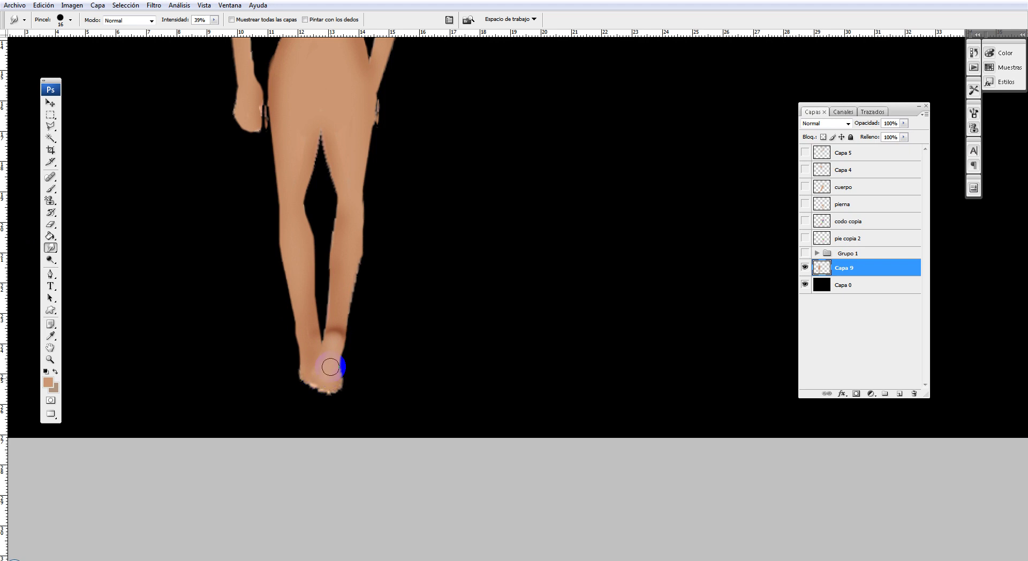
- Smudge the heel's pinkish lower edge with a 5 px brush so it blends softly
mouse_move(321, 381)
left_mouse_down()
mouse_move(342, 363)
mouse_move(334, 385)
left_mouse_up()
right_click(390, 358)
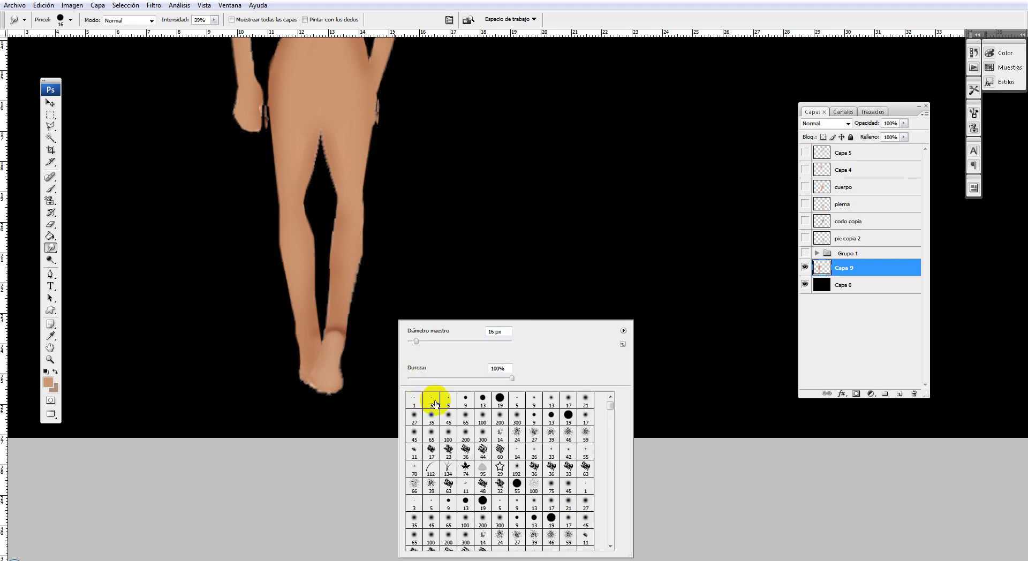
left_click(449, 399)
left_click_drag(337, 402, 313, 384)
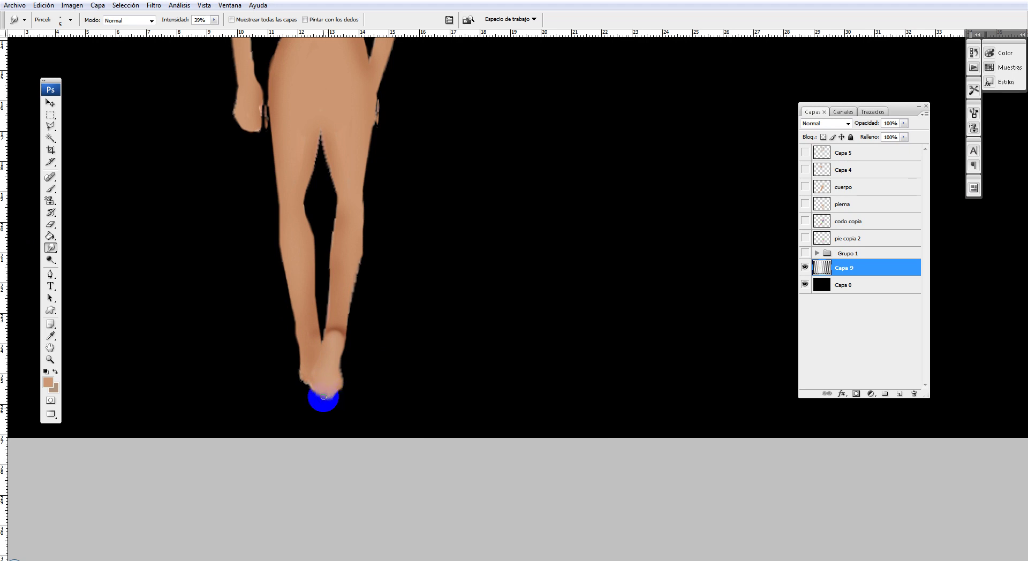
scroll(475, 345, "up", 2)
scroll(504, 388, "up", 2)
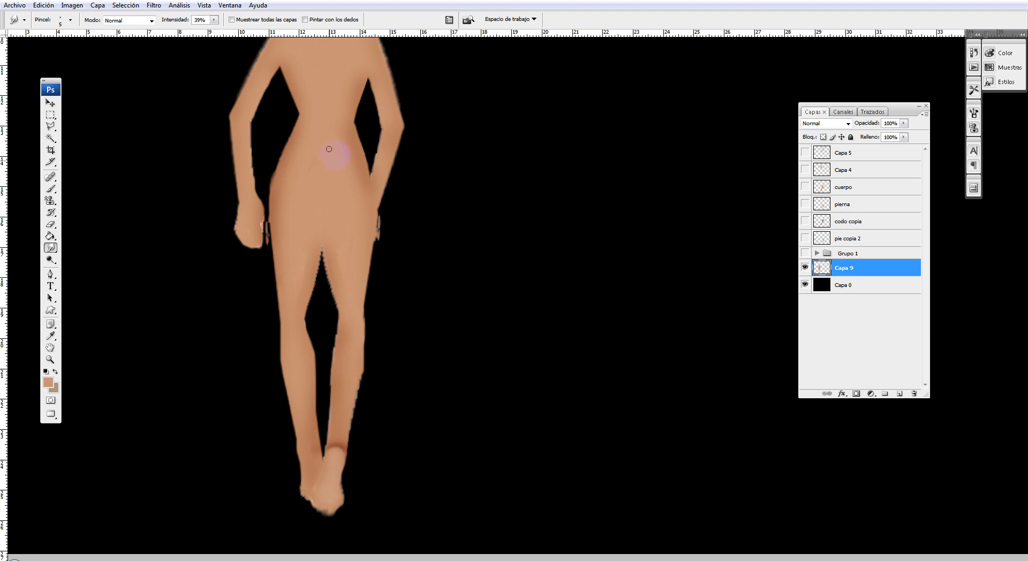
- Set the Dodge tool brush to 46 px
left_click(50, 260)
right_click(371, 170)
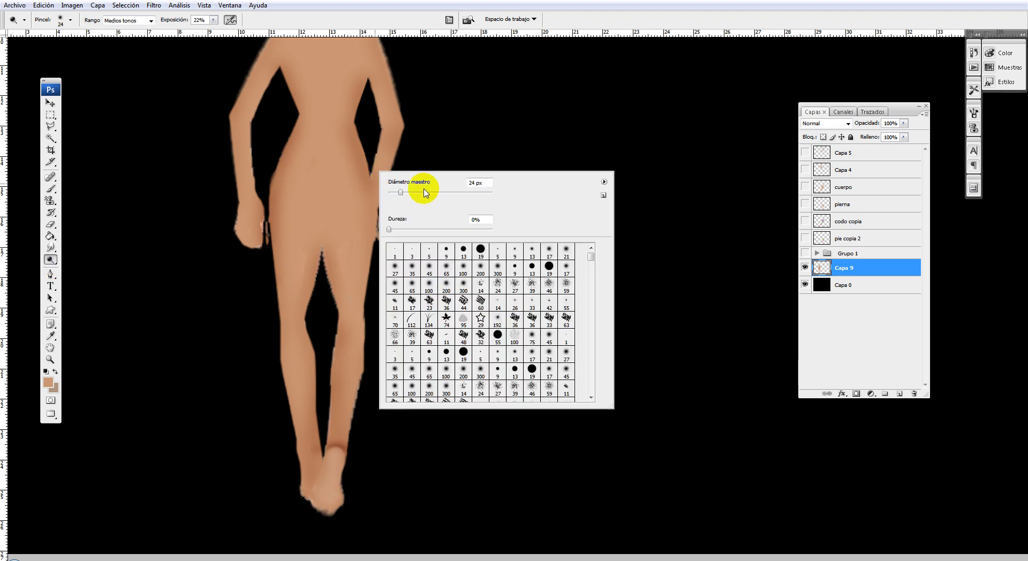
left_click_drag(424, 192, 410, 193)
key("Return")
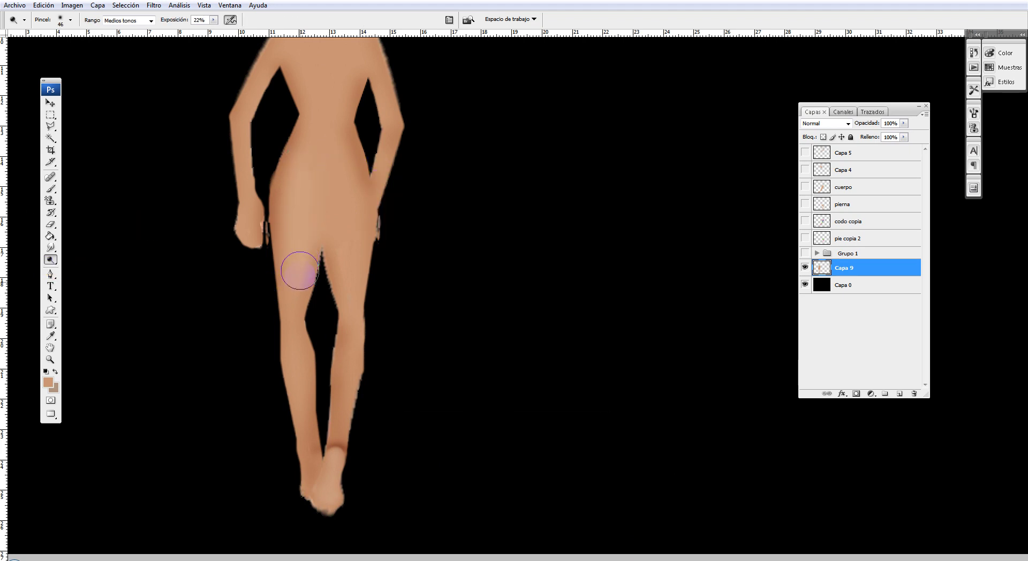
scroll(361, 176, "up", 3)
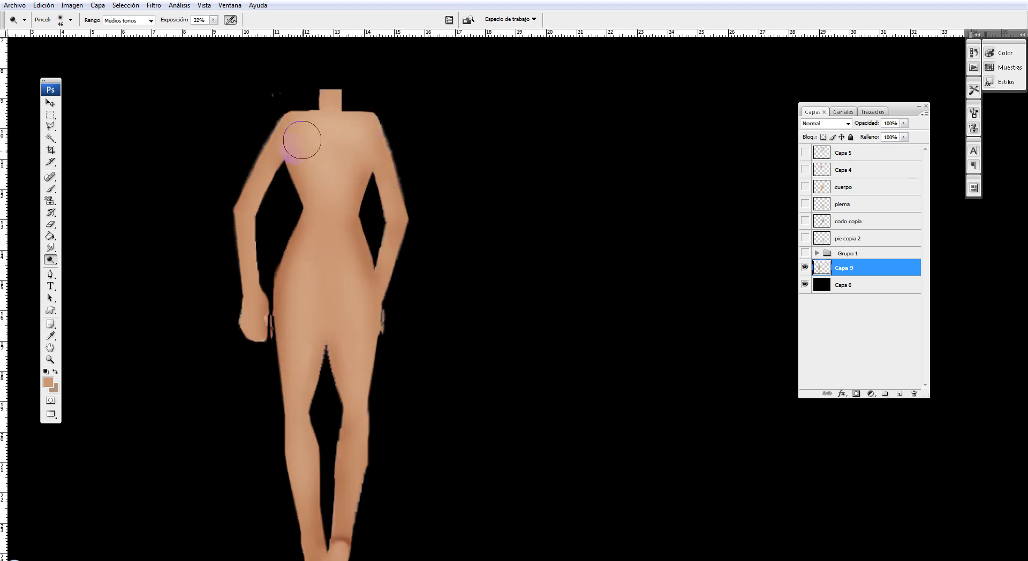
- Switch to the Burn tool with a hard 5 px brush
left_click(50, 261)
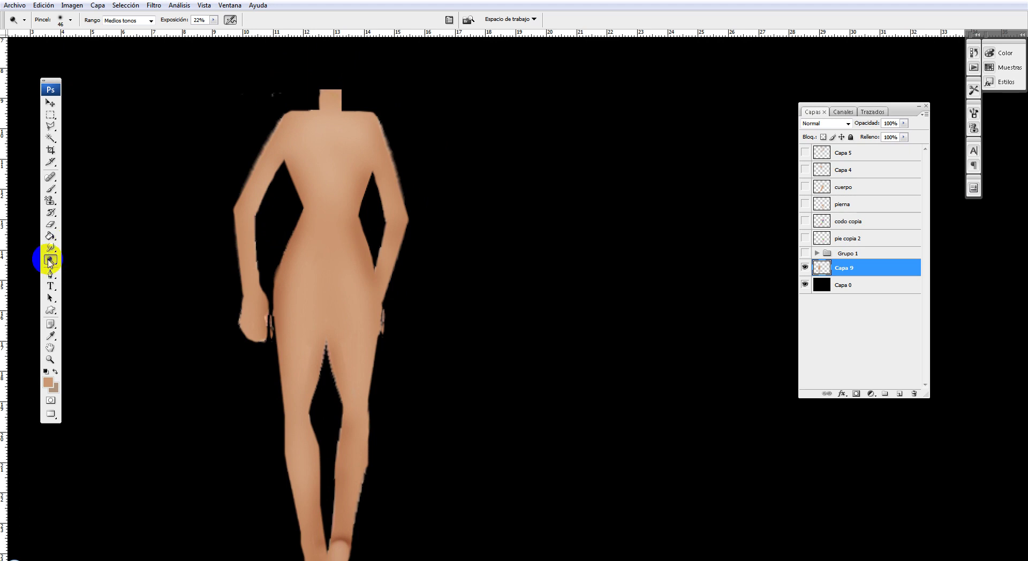
left_click(96, 268)
right_click(342, 156)
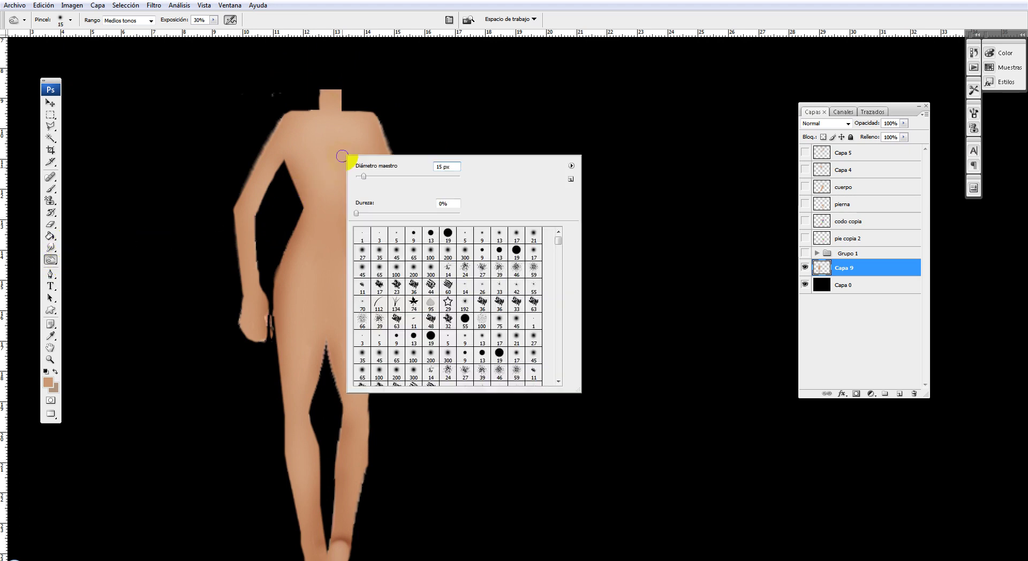
left_click(397, 234)
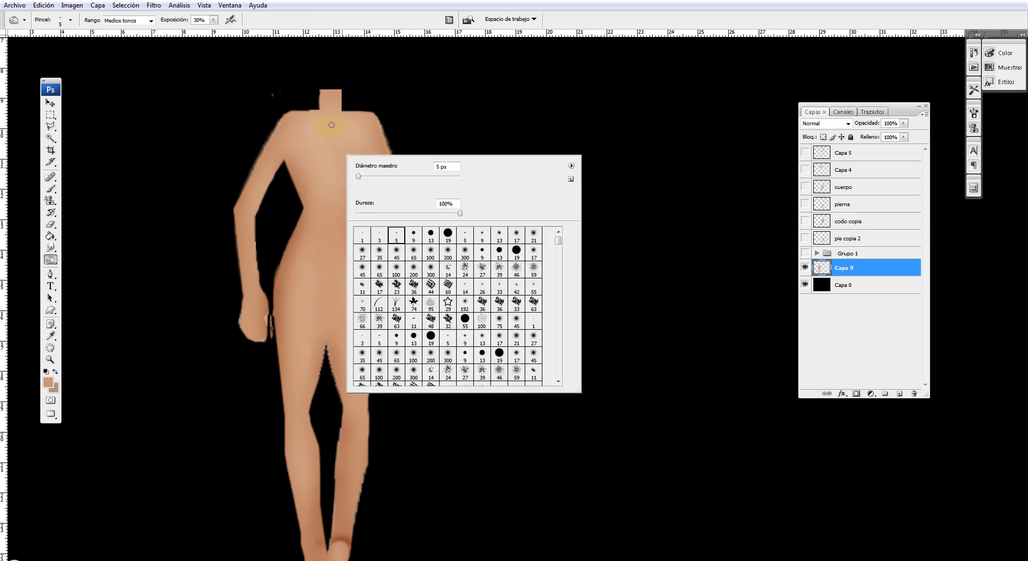
left_click(331, 125)
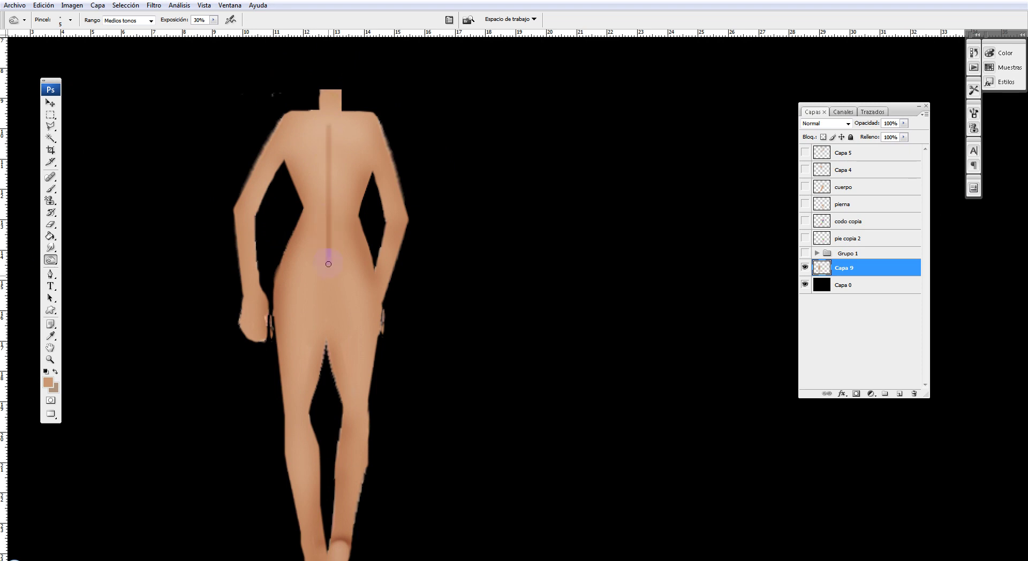
- Undo the dark spine stroke and set Burn to 16% exposure with a 26 px brush
key("ctrl+z")
left_click(214, 20)
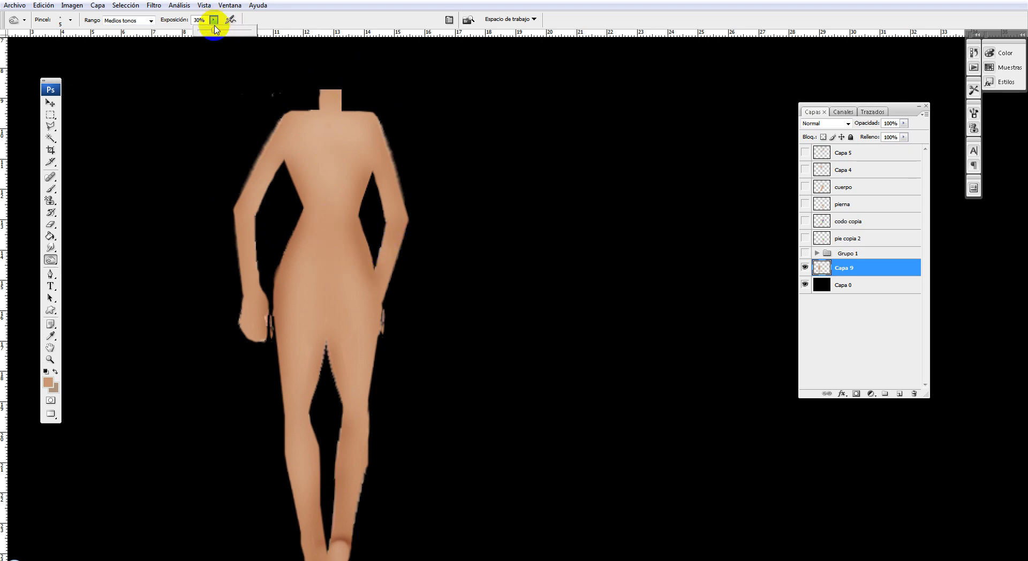
left_click(233, 20)
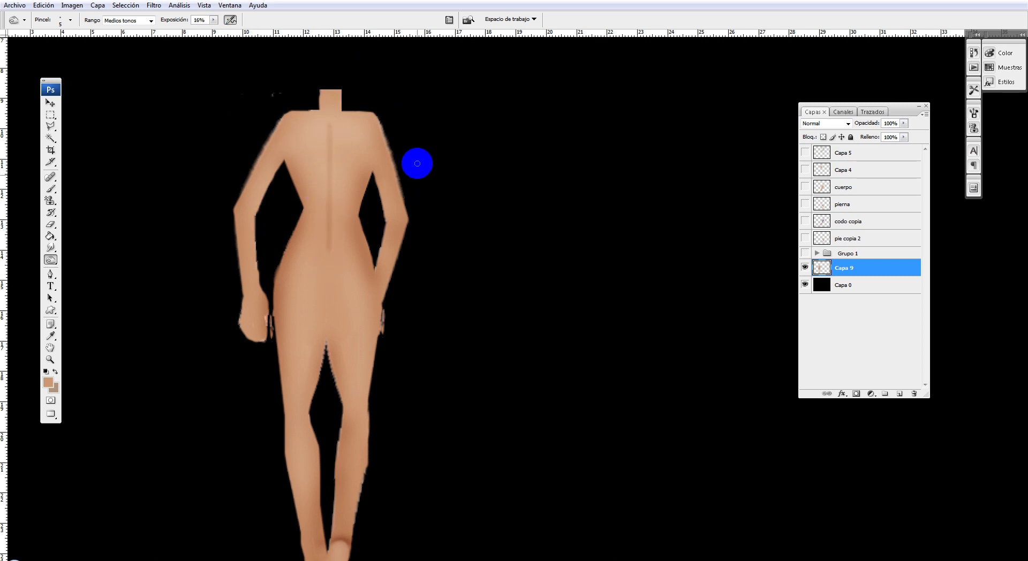
left_click(50, 261)
right_click(239, 231)
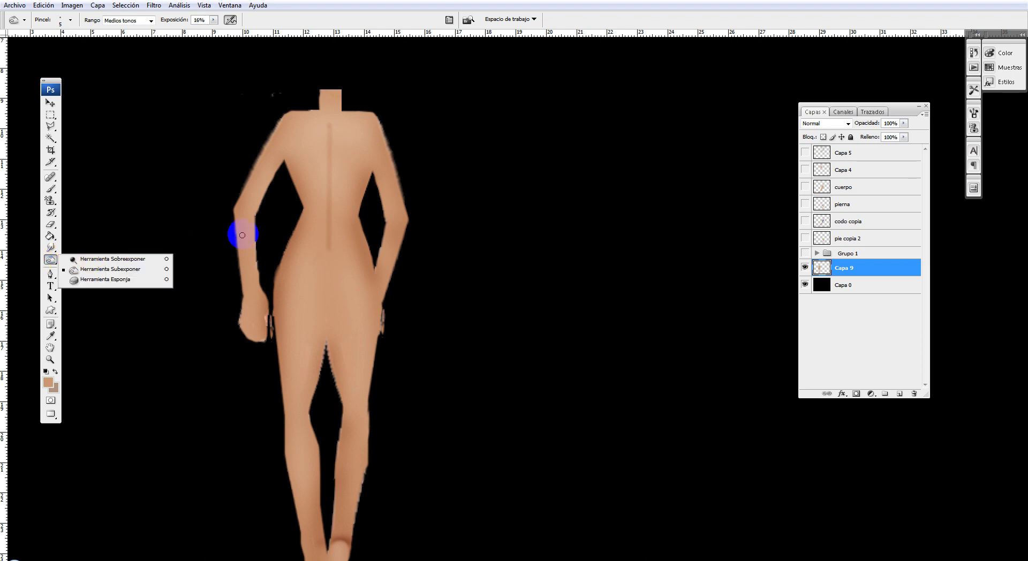
left_click_drag(262, 260, 287, 172)
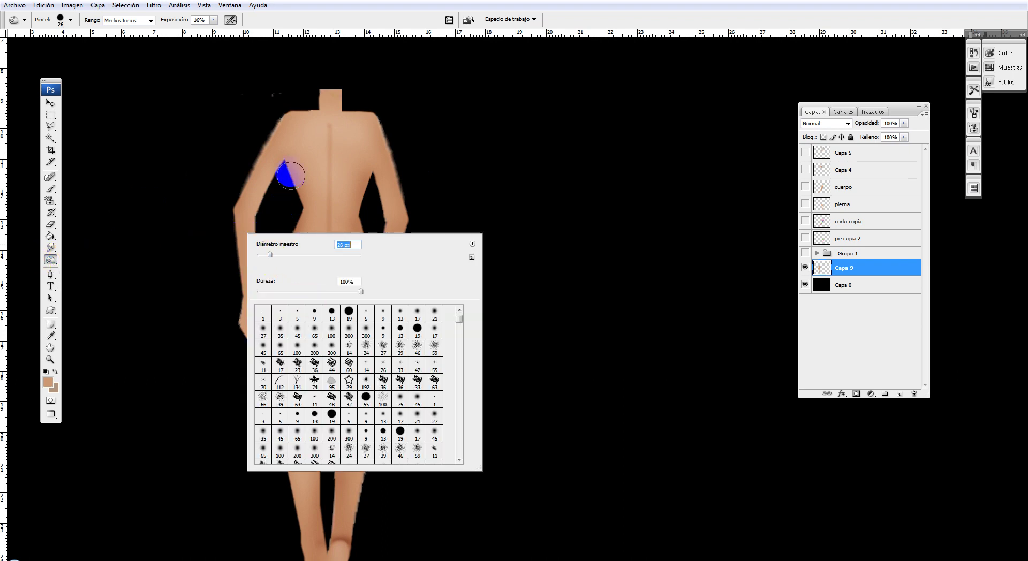
- Burn the shoulders and upper back, moving to a soft 65 px brush
left_click_drag(306, 102, 375, 109)
right_click(458, 160)
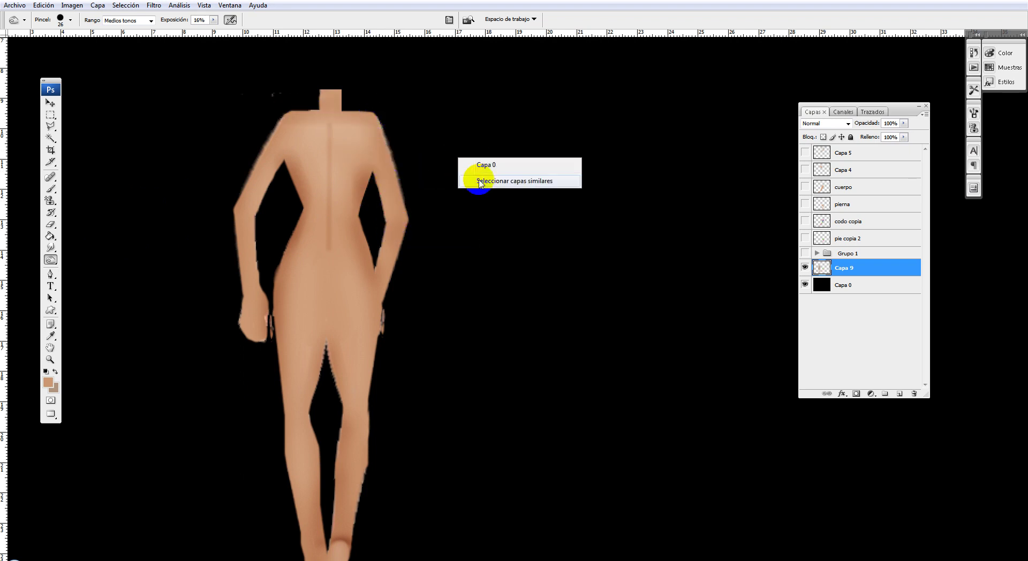
right_click(462, 229)
left_click(547, 343)
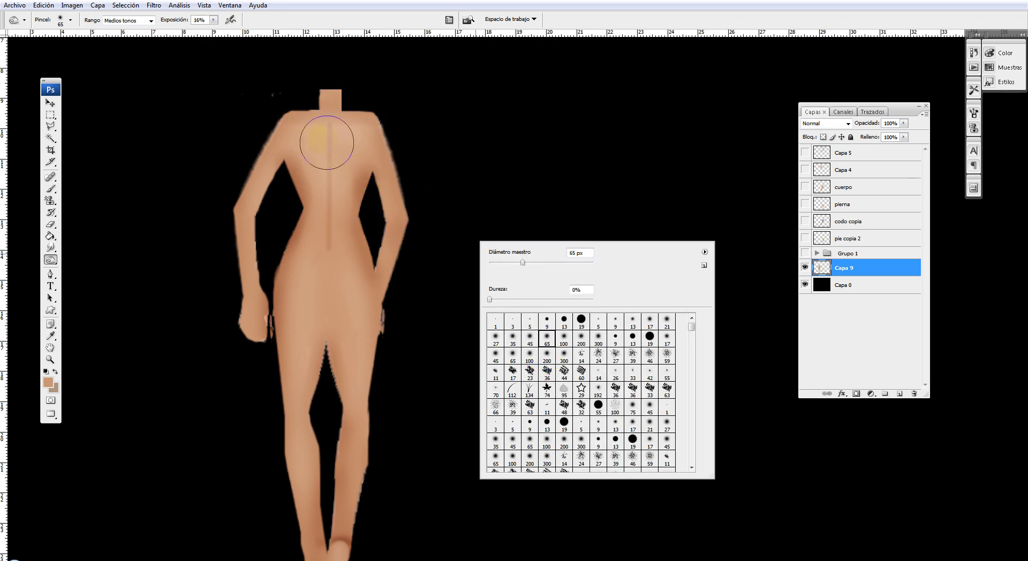
left_click(332, 142)
mouse_move(344, 138)
left_mouse_down()
mouse_move(398, 253)
mouse_move(375, 314)
mouse_move(271, 249)
mouse_move(372, 217)
mouse_move(338, 110)
left_mouse_up()
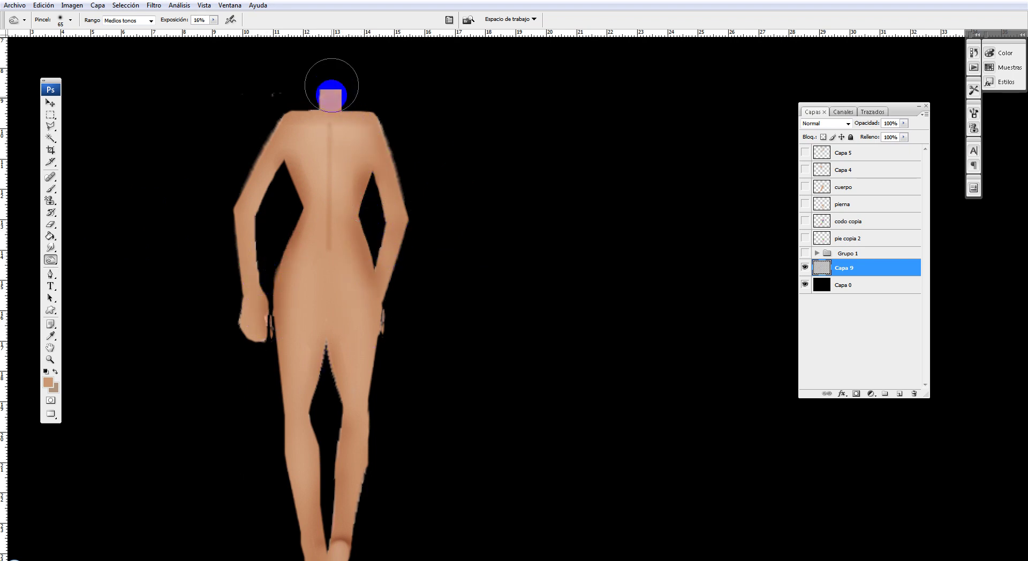
left_click_drag(51, 259, 77, 263)
- Dodge-lighten the upper back, torso, side of the waist and thigh
left_click(76, 262)
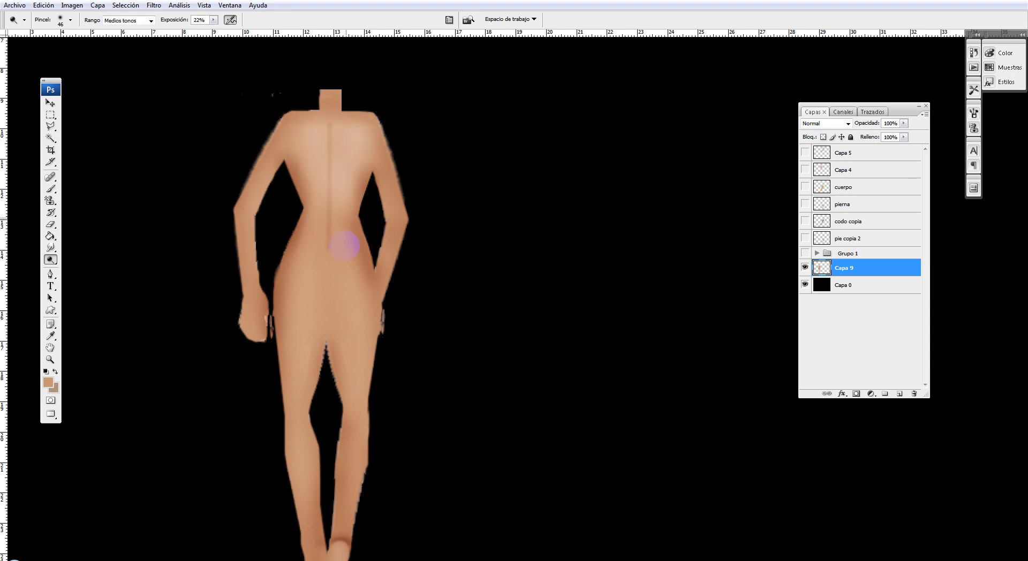
left_click_drag(306, 155, 318, 118)
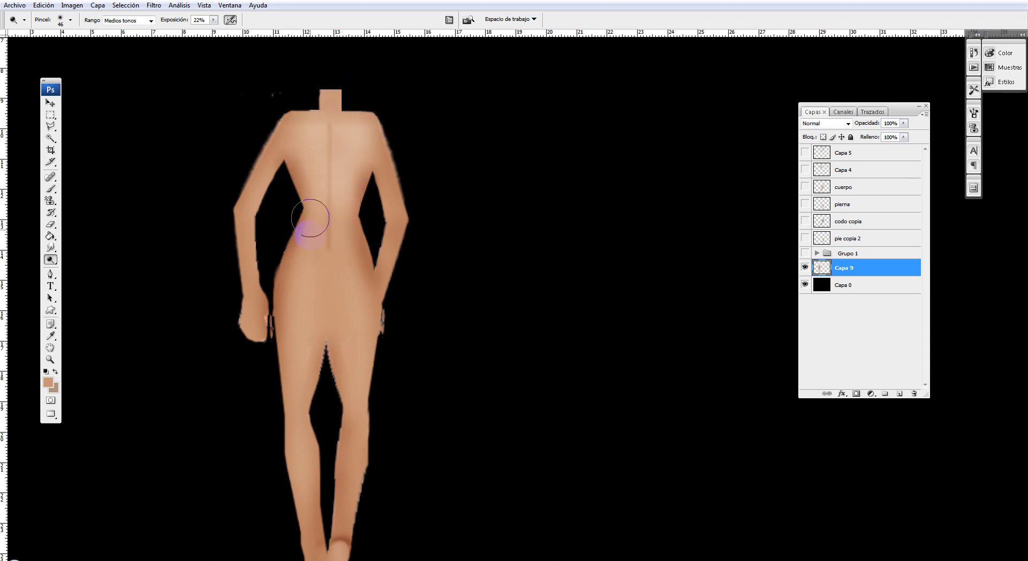
left_click_drag(303, 248, 452, 335)
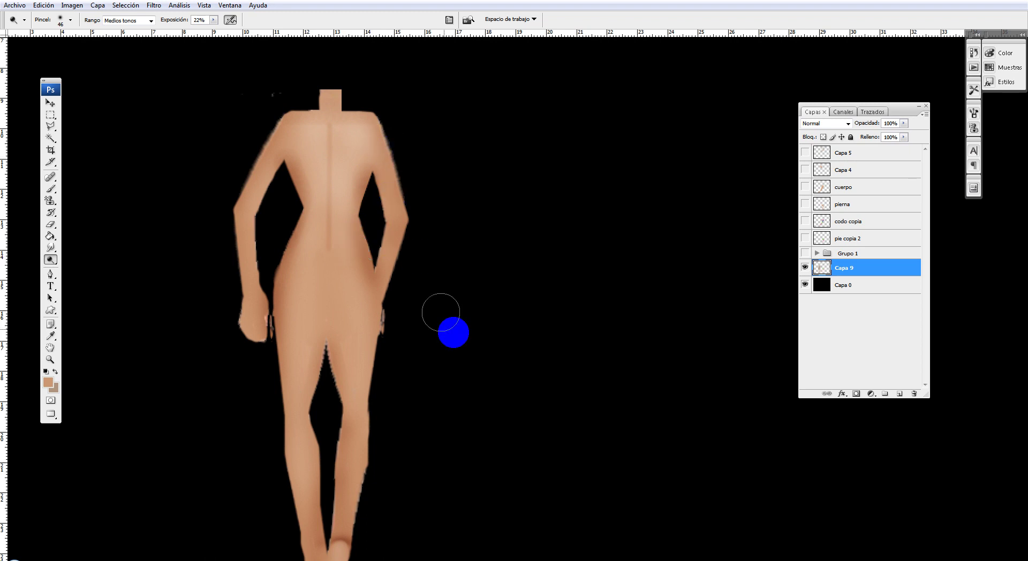
left_click_drag(332, 365, 309, 268)
left_click_drag(288, 210, 285, 353)
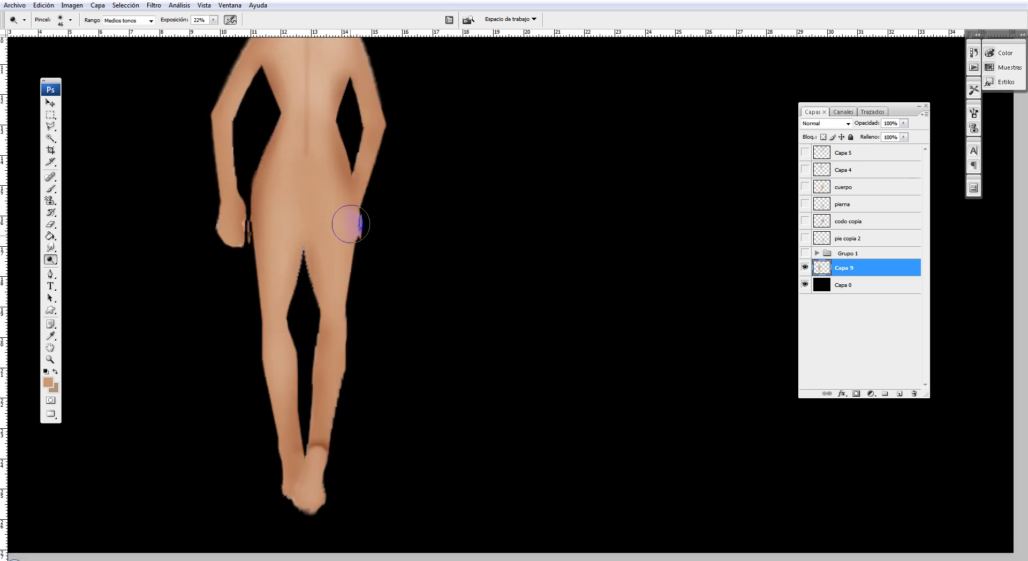
scroll(391, 236, "up", 2)
- Darken the lower back above the buttocks with a soft 12 px Burn brush
left_click(51, 190)
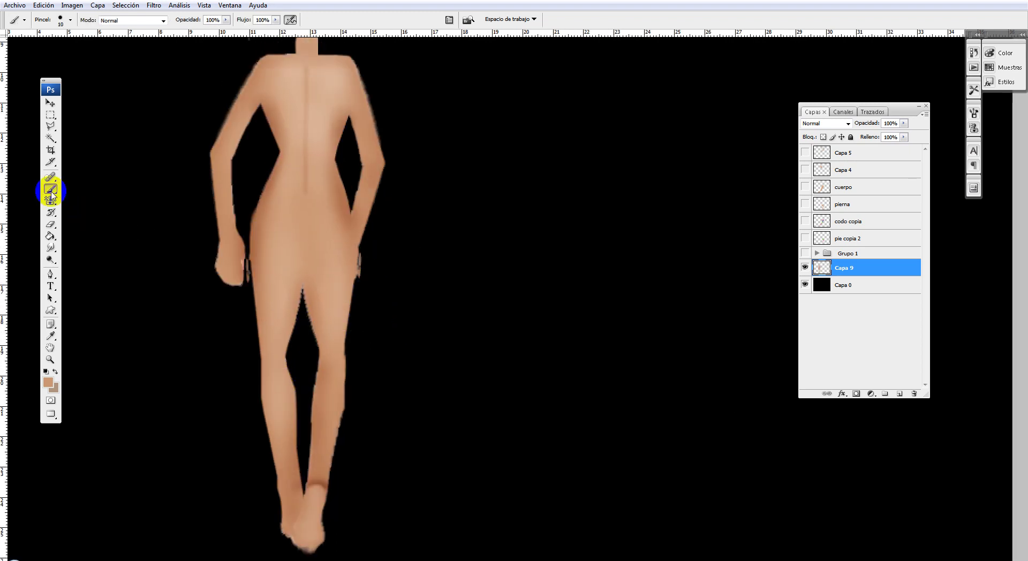
left_click(50, 248)
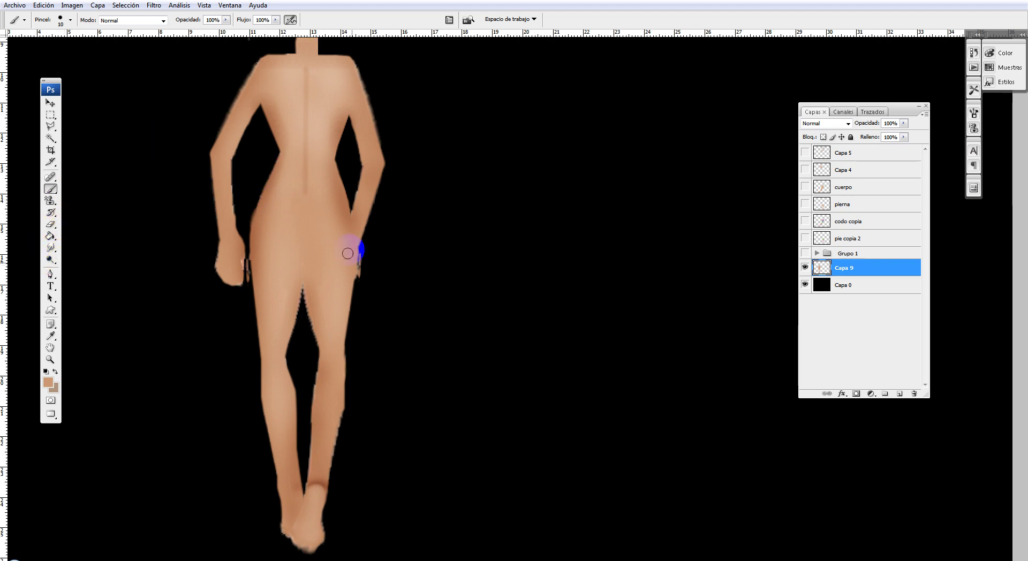
left_click(50, 261)
left_click(96, 268)
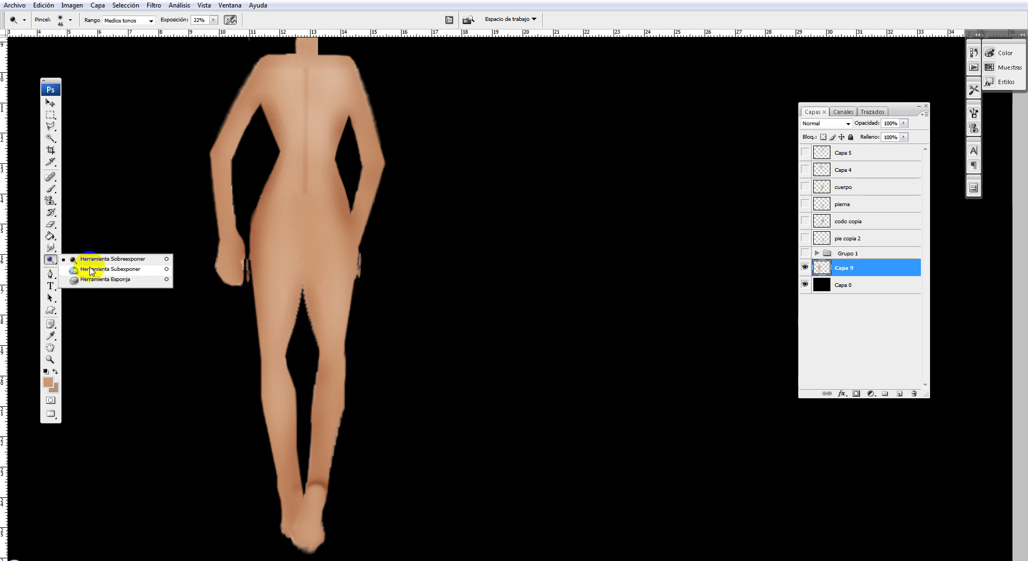
right_click(351, 231)
left_click(399, 328)
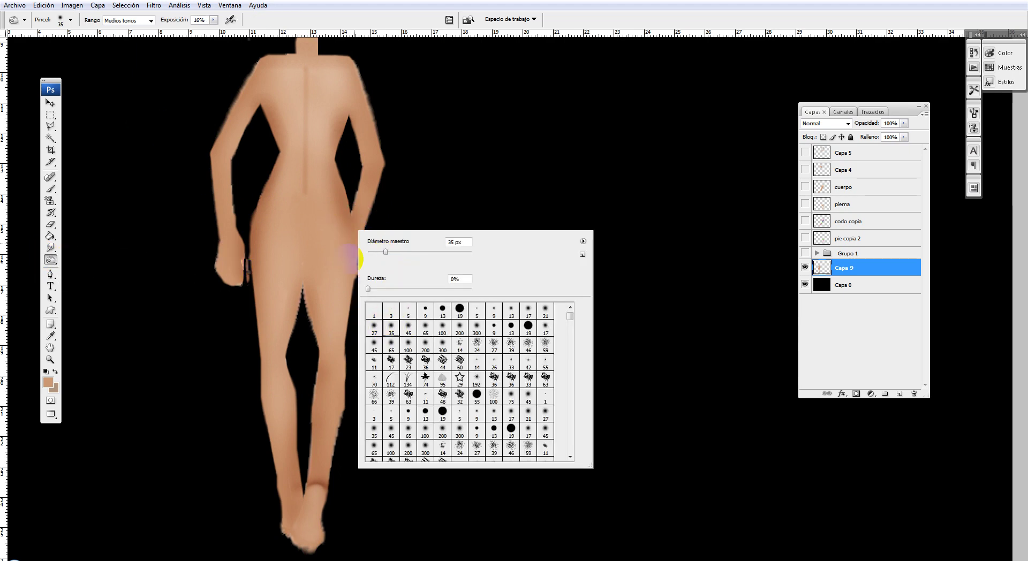
left_click_drag(384, 252, 371, 258)
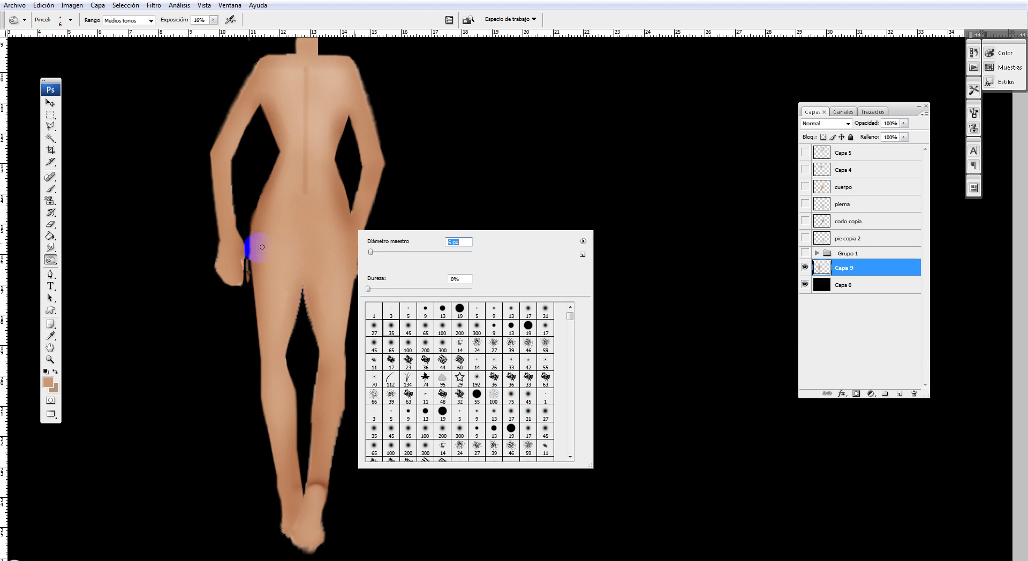
left_click(256, 252)
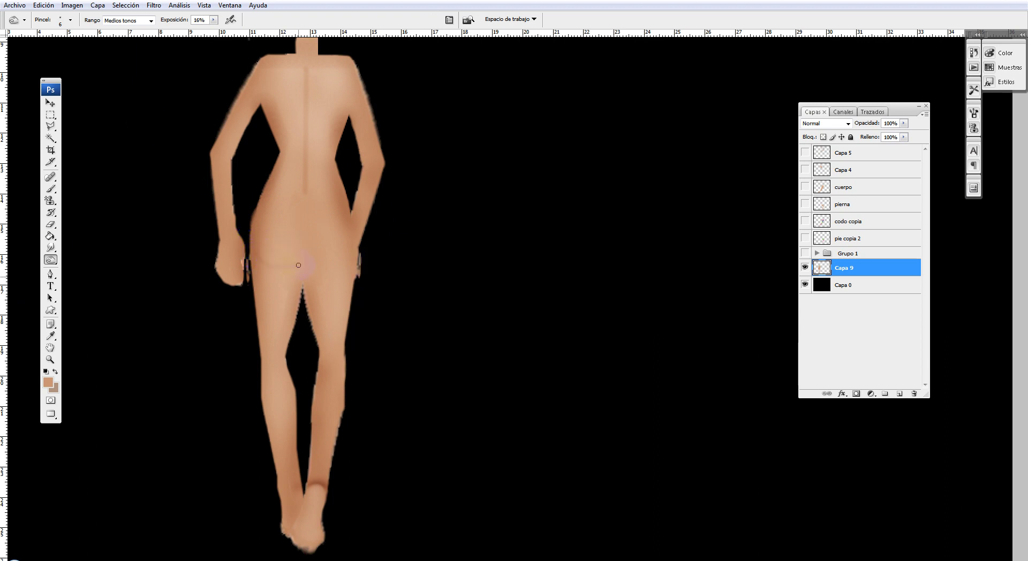
right_click(378, 219)
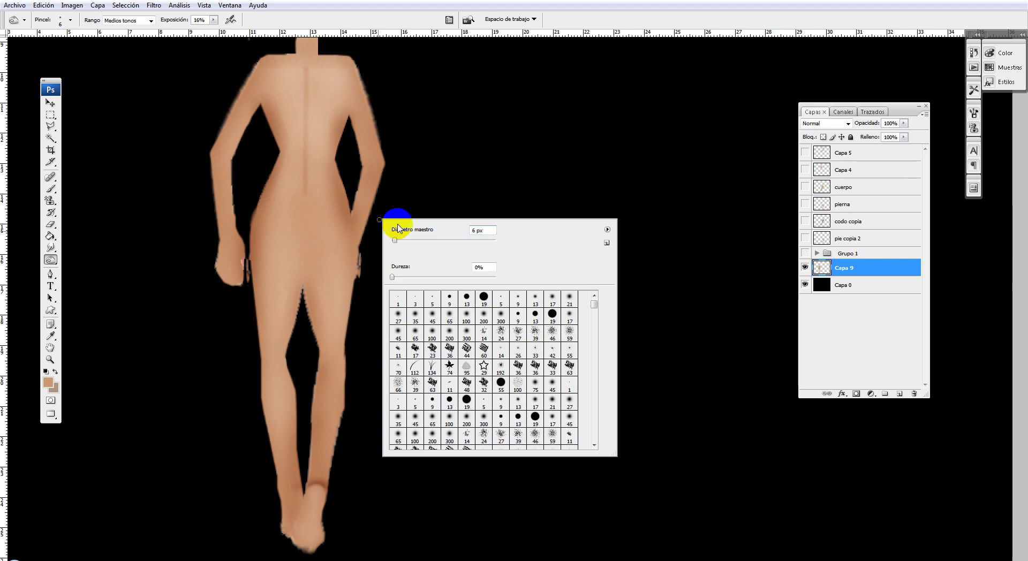
left_click(252, 249)
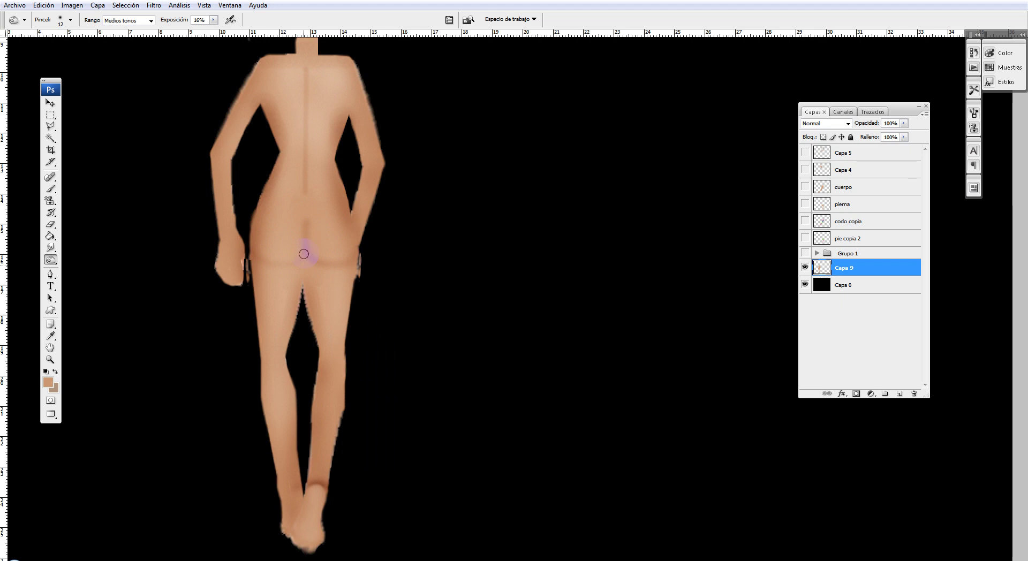
left_click_drag(274, 265, 252, 236)
- Try a 3–5 px brush, undo the last stroke and switch to Dodge
right_click(369, 215)
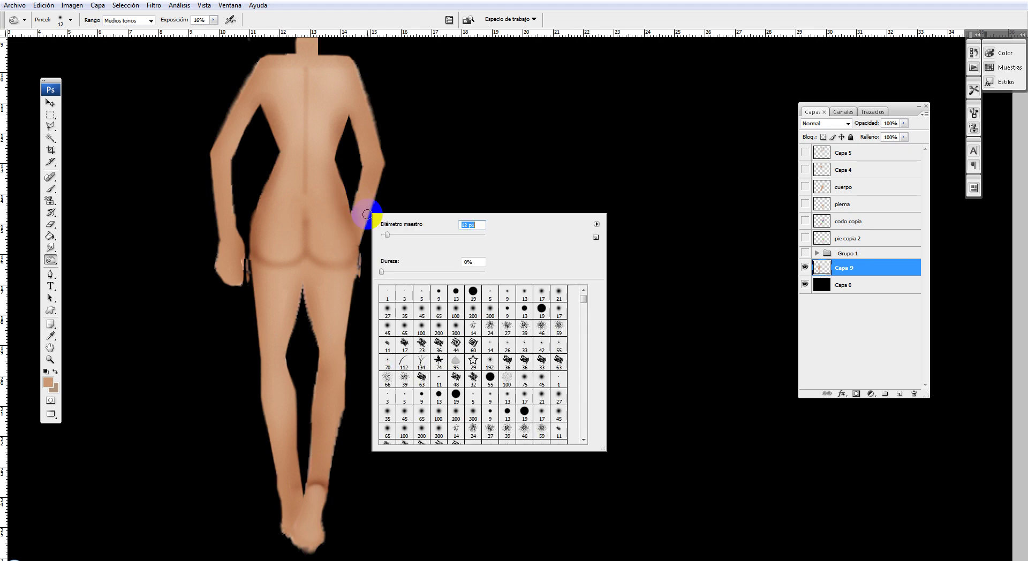
left_click(405, 296)
left_click(422, 295)
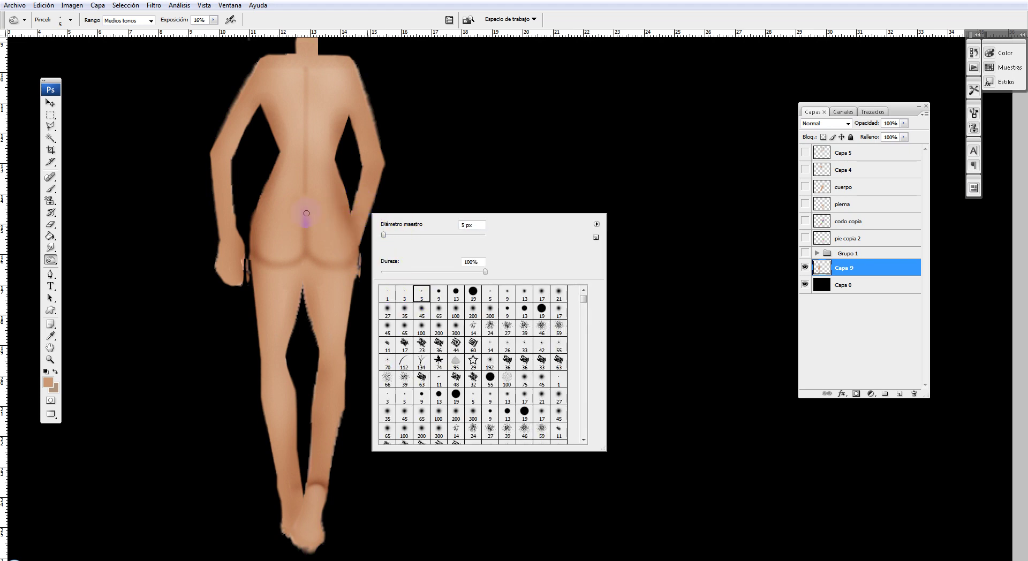
key("Escape")
key("ctrl+z")
mouse_move(397, 213)
left_mouse_down()
mouse_move(394, 238)
mouse_move(71, 244)
left_mouse_up()
left_click(51, 260)
left_click(80, 260)
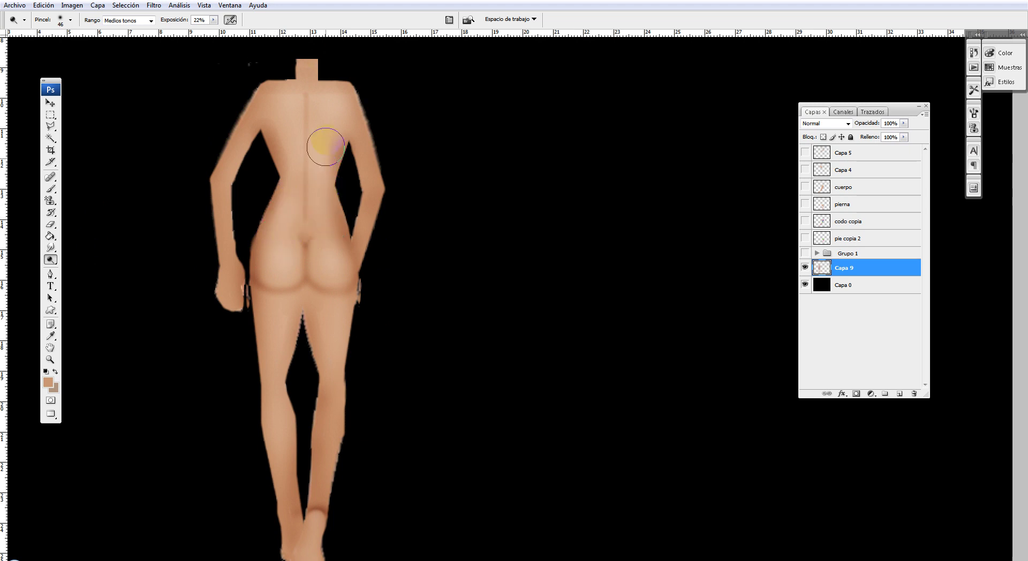
- Darken the crease under the buttocks with a 30 px Burn brush
mouse_move(281, 88)
left_mouse_down()
mouse_move(443, 337)
mouse_move(418, 247)
left_mouse_up()
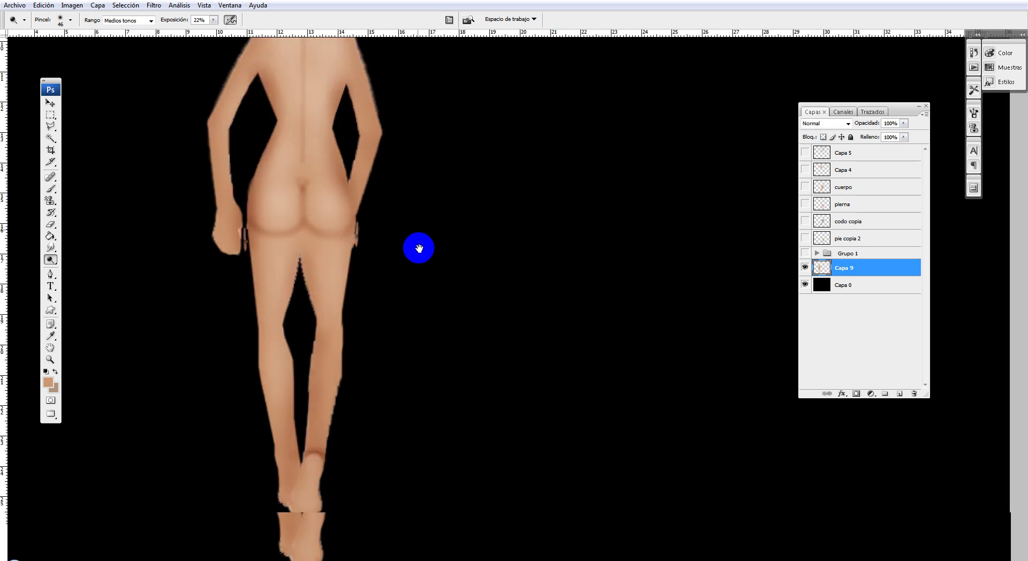
left_click(51, 260)
left_click(96, 271)
left_click(237, 241)
right_click(303, 212)
left_click(321, 232)
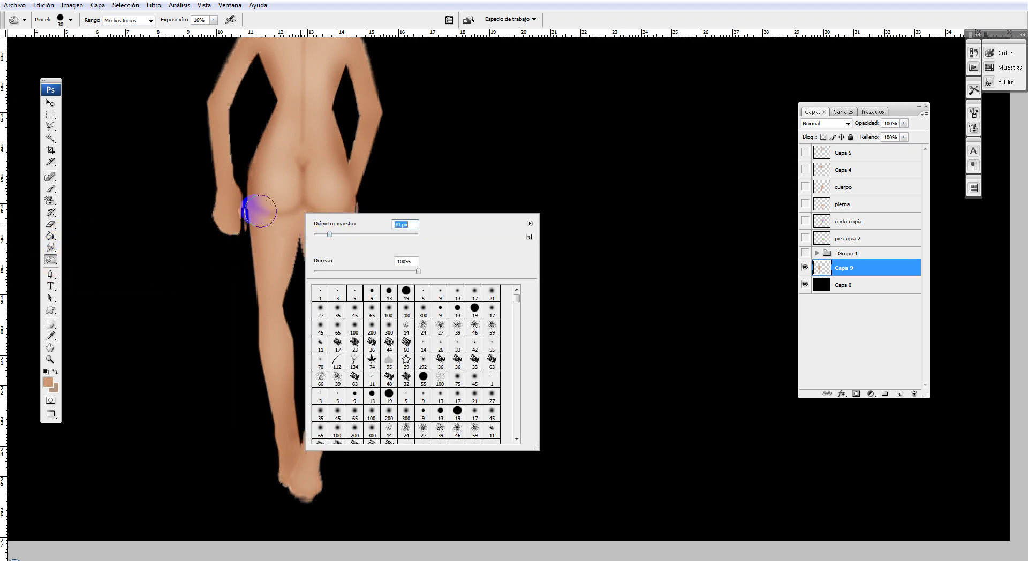
key("Return")
mouse_move(277, 225)
left_mouse_down()
mouse_move(246, 223)
mouse_move(361, 232)
left_mouse_up()
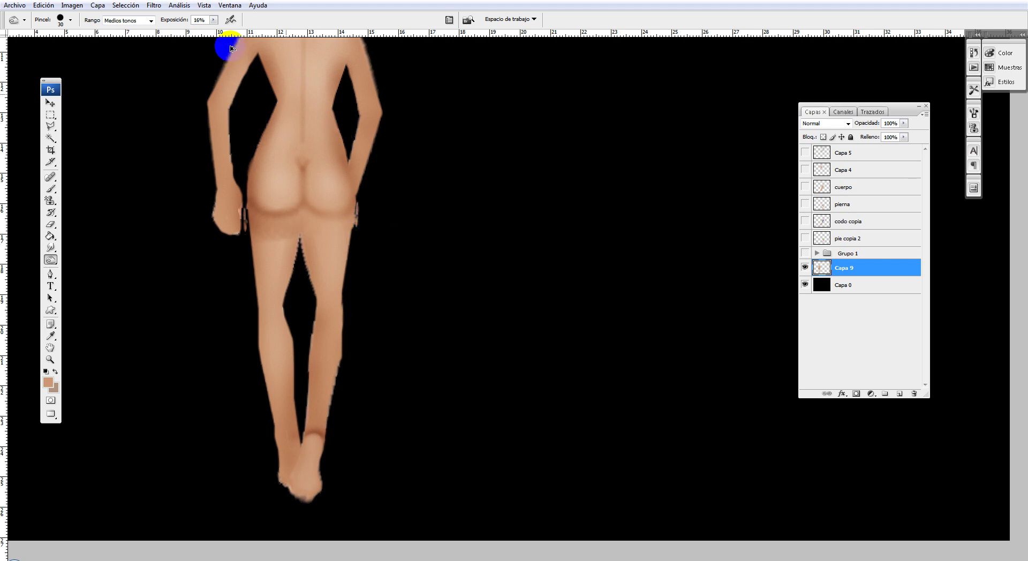
- Deepen the buttock crease with the soft 35 px Burn brush, then zoom out
right_click(479, 192)
left_click(516, 287)
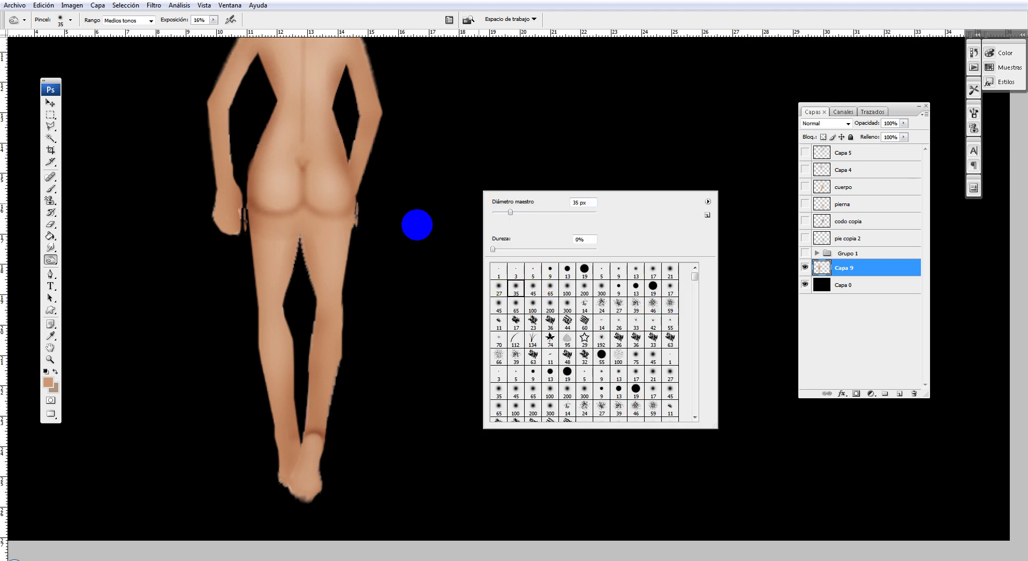
left_click(231, 20)
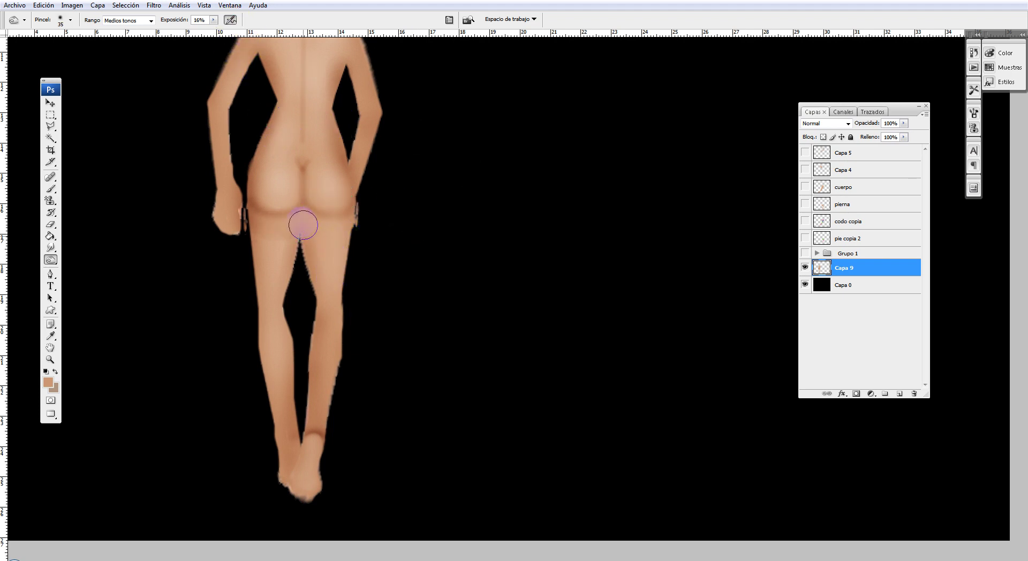
mouse_move(271, 212)
left_mouse_down()
mouse_move(286, 312)
mouse_move(276, 241)
mouse_move(248, 298)
mouse_move(333, 241)
mouse_move(308, 252)
mouse_move(322, 390)
mouse_move(351, 327)
mouse_move(351, 253)
mouse_move(307, 214)
left_mouse_up()
scroll(375, 252, "up", 5)
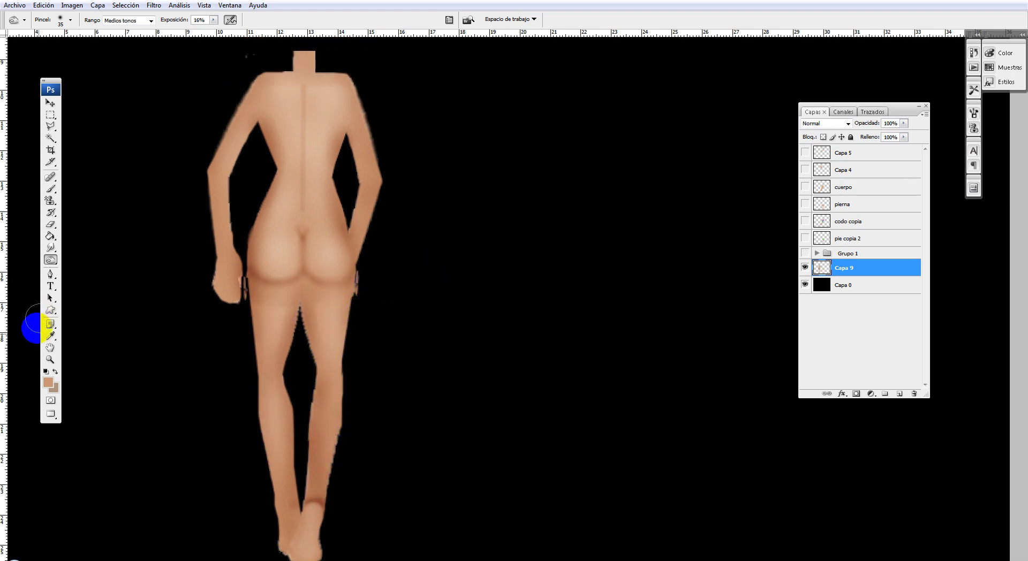
left_click(50, 360)
left_click(395, 261, "alt")
- Zoom back in on the body and set the Burn brush to 12 px
left_click(476, 260, "alt")
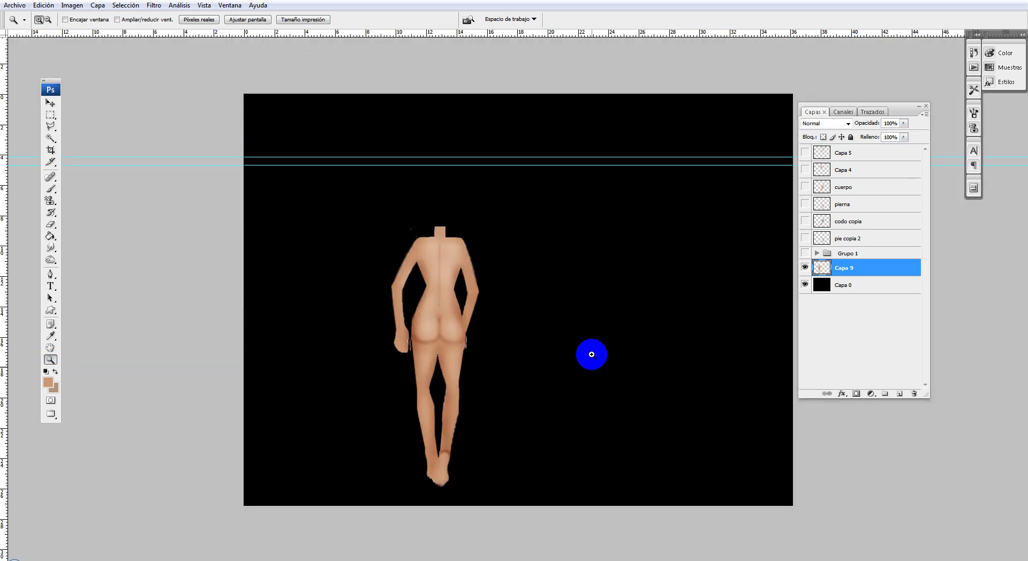
left_click(50, 104)
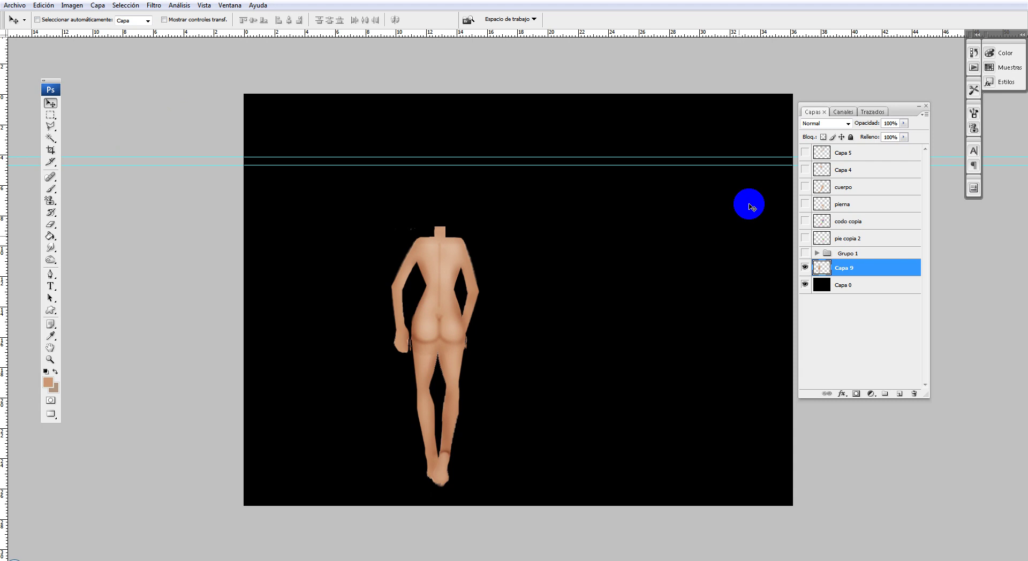
left_click(50, 360)
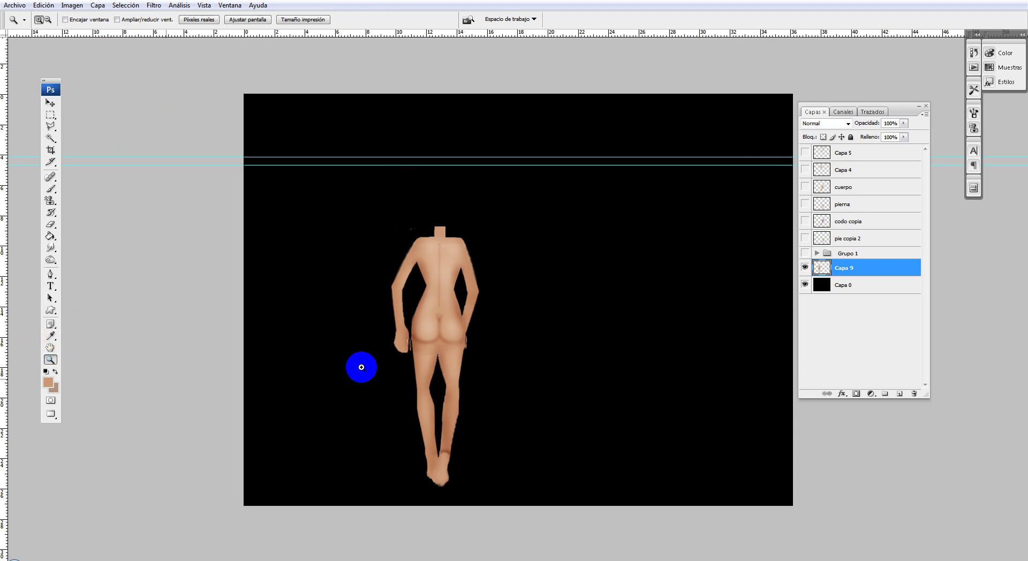
left_click(542, 361)
left_click(51, 260)
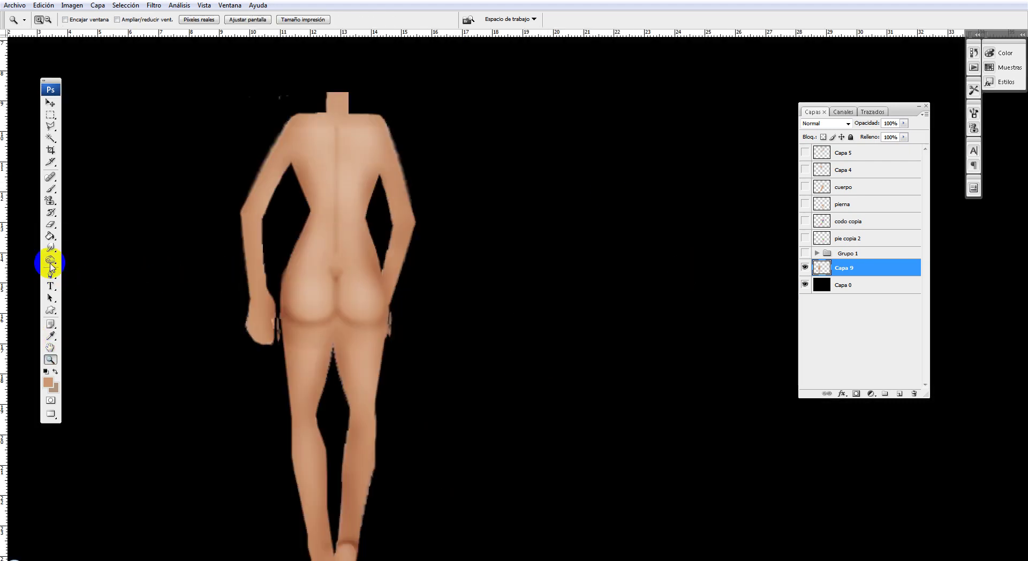
right_click(351, 337)
type("12")
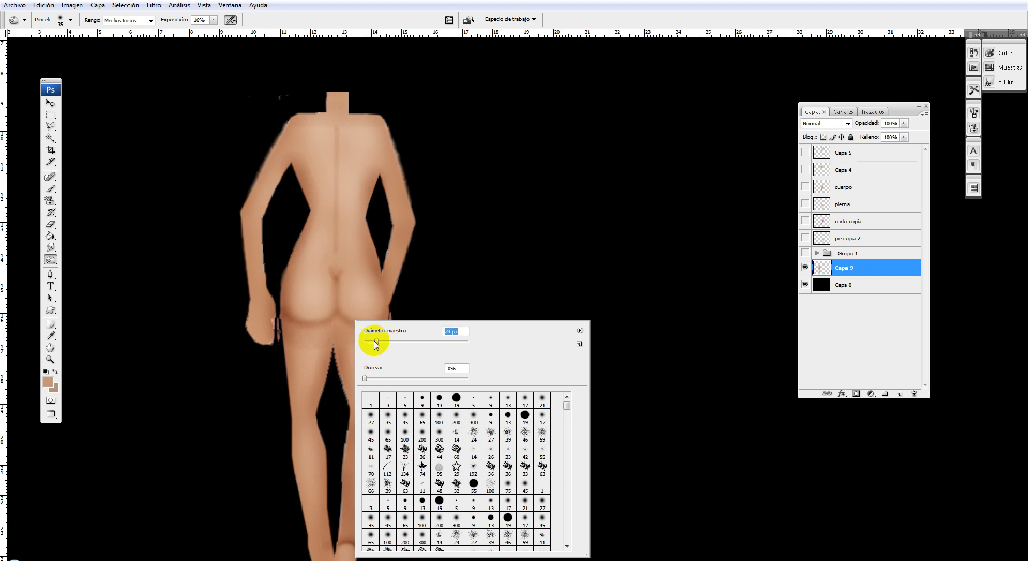
key("Return")
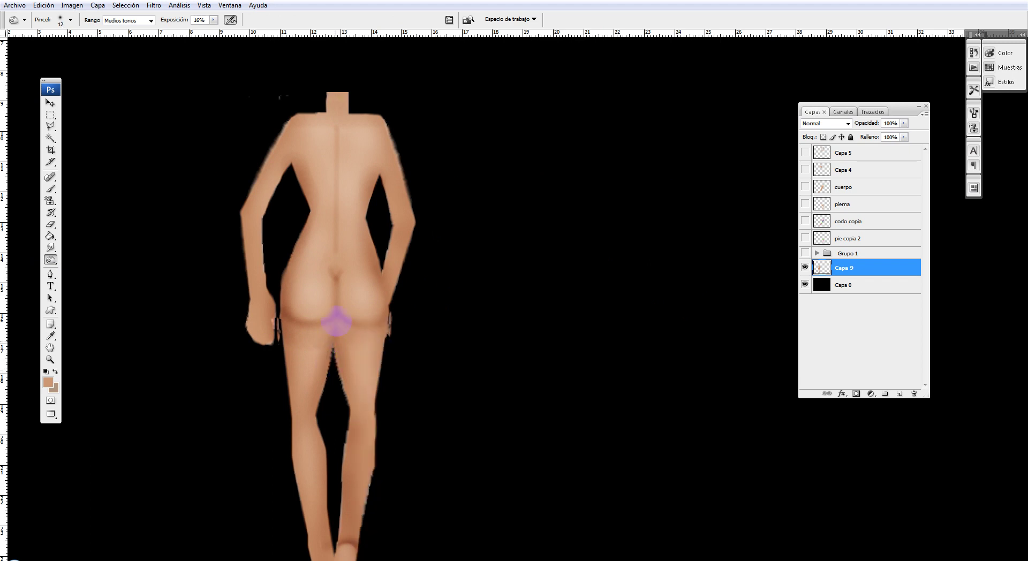
- Burn the inner thigh down toward the knee to deepen the gap between legs
left_click_drag(337, 356, 320, 376)
left_click_drag(328, 333, 347, 399)
left_click_drag(360, 434, 446, 328)
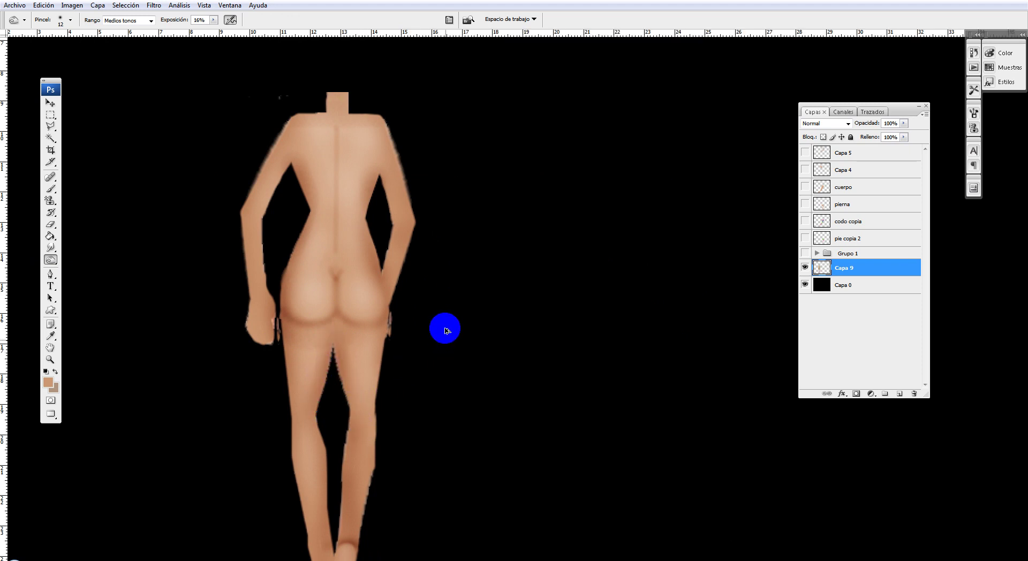
left_click(330, 320)
left_click_drag(335, 354, 346, 390)
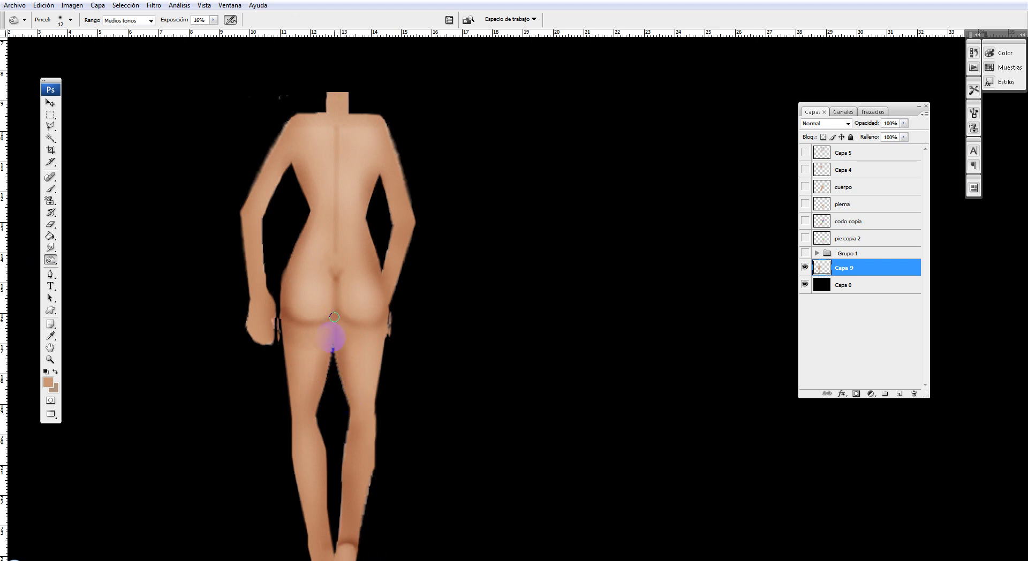
mouse_move(330, 368)
left_mouse_down()
mouse_move(335, 340)
mouse_move(337, 385)
mouse_move(325, 383)
left_mouse_up()
scroll(456, 338, "down", 3)
- Enlarge the Burn brush to 23 px and shade the outer edge of the leg
right_click(461, 301)
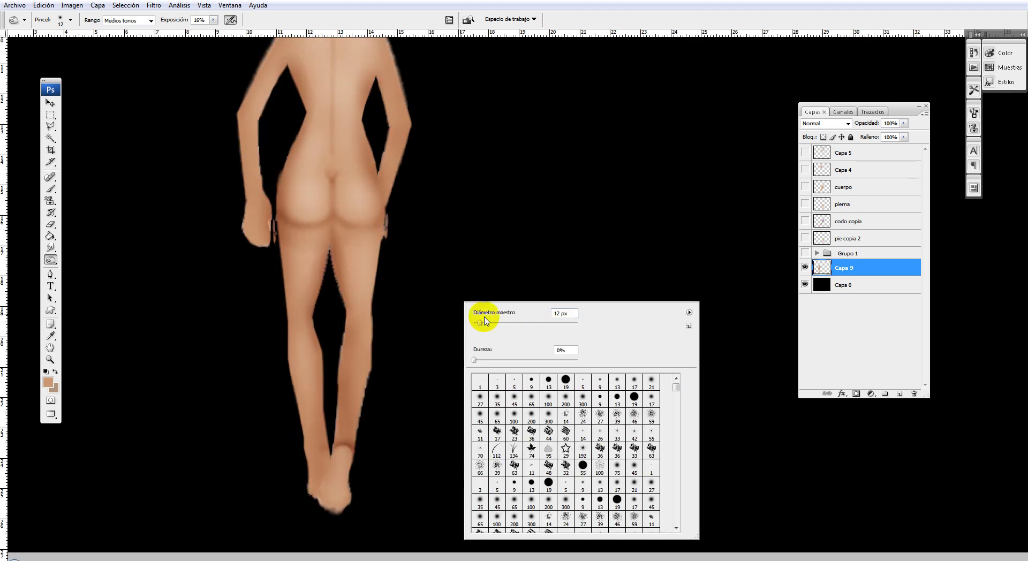
left_click_drag(480, 324, 486, 323)
left_click(328, 223)
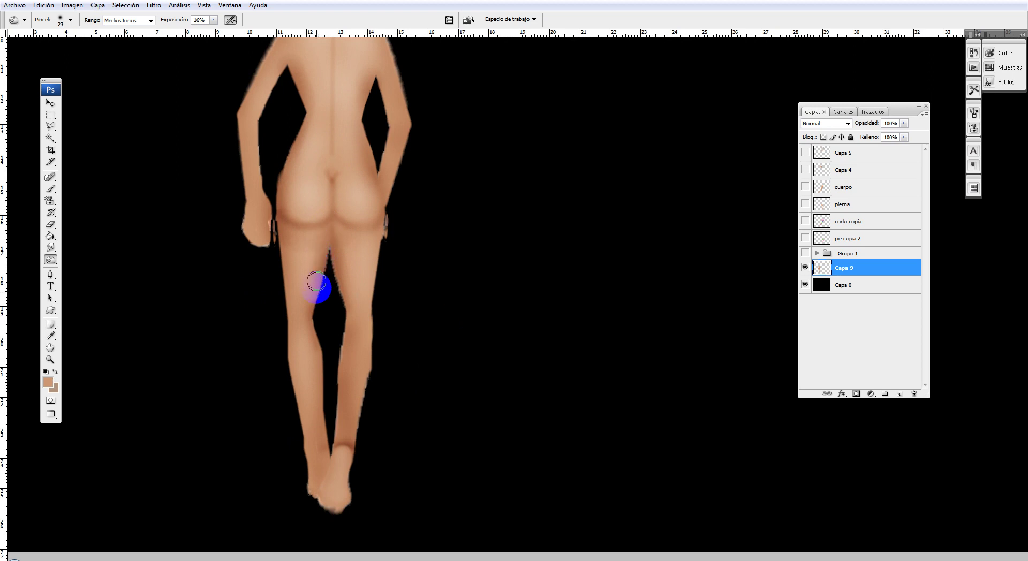
mouse_move(287, 234)
left_mouse_down()
mouse_move(282, 345)
mouse_move(308, 432)
left_mouse_up()
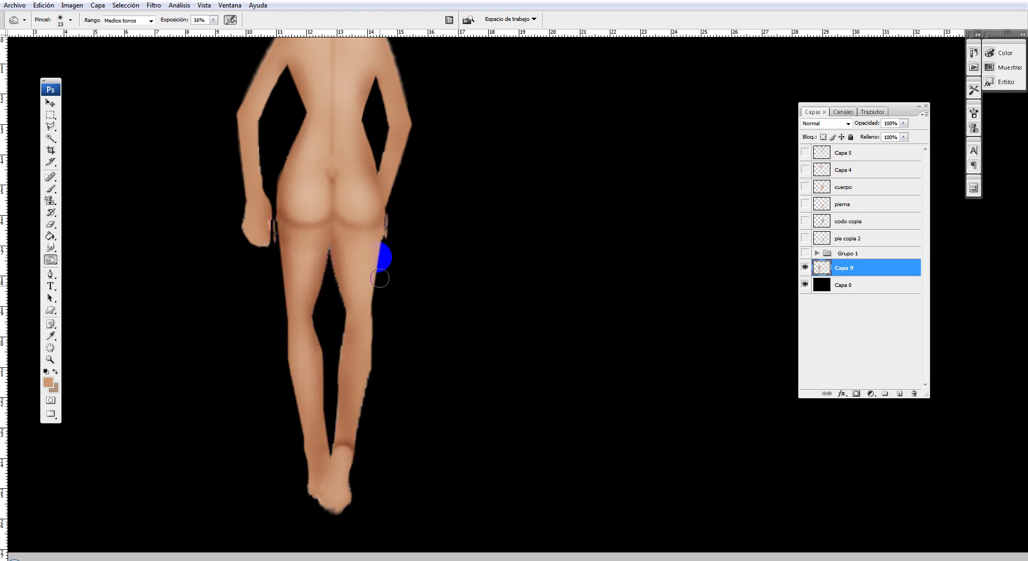
left_click_drag(480, 213, 474, 341)
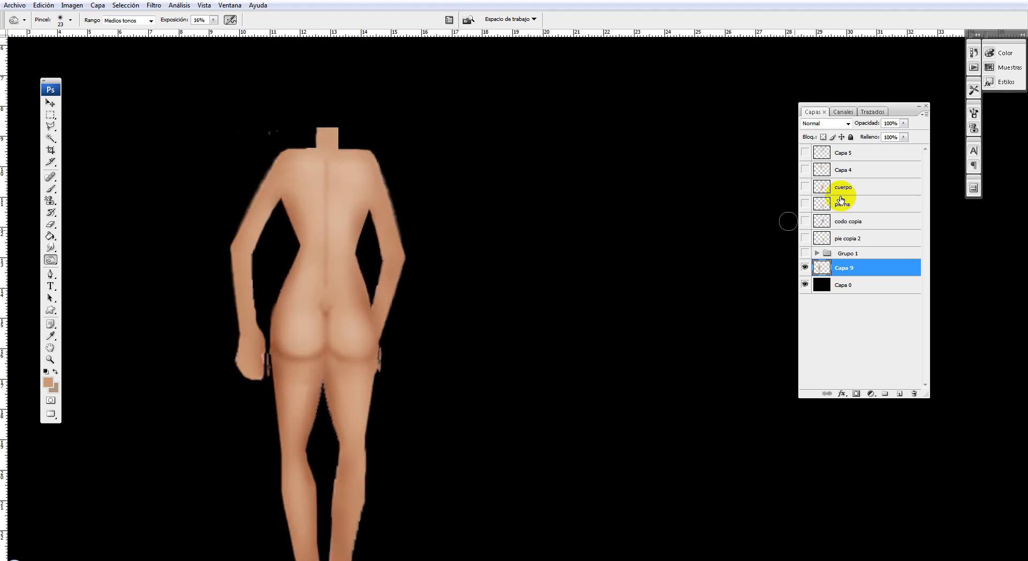
- Show the bald head layer Capa 4 and move it left toward the neck
left_click(805, 169)
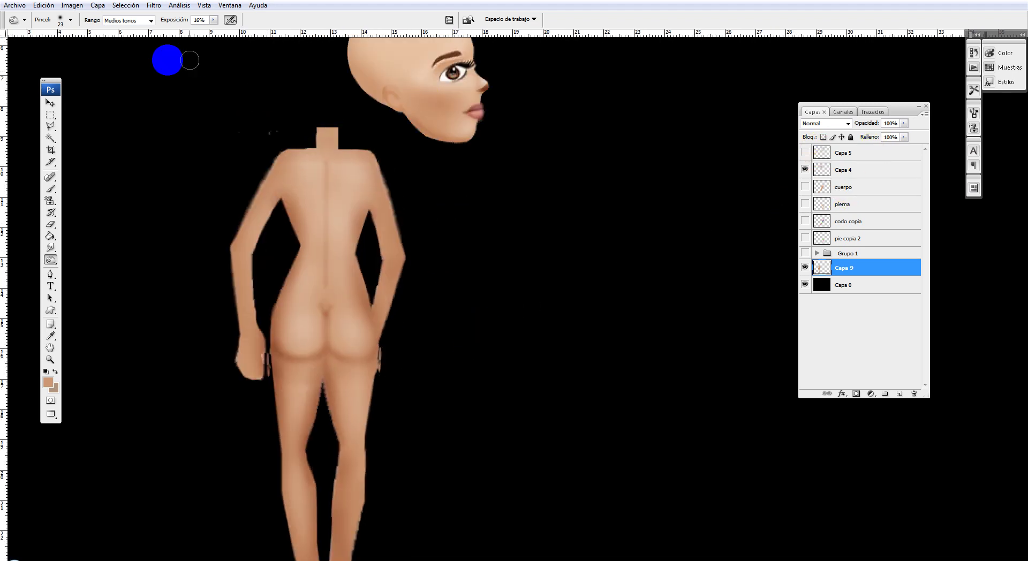
left_click(50, 103)
left_click_drag(508, 199, 498, 308)
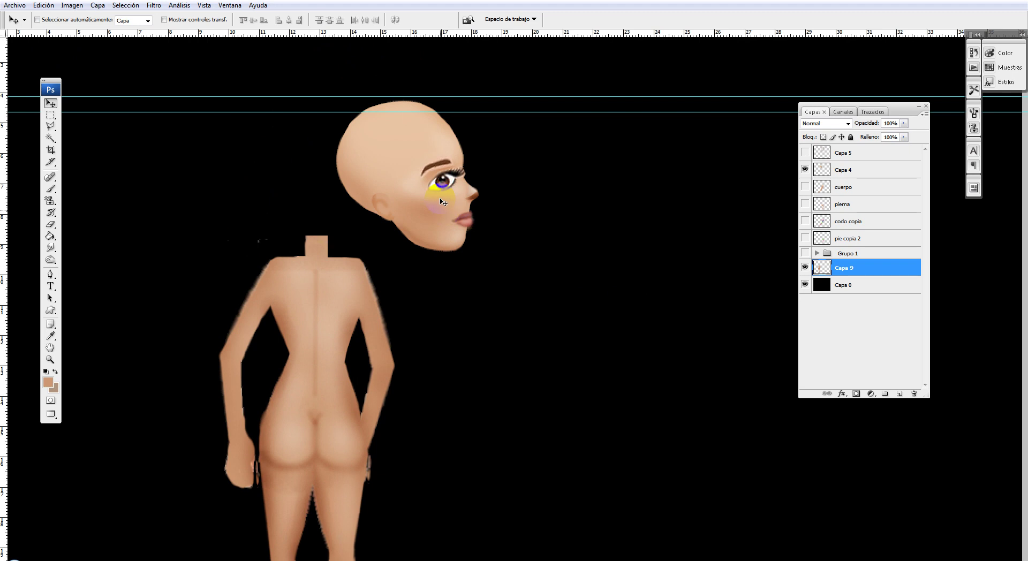
left_click_drag(440, 202, 382, 197)
key("ctrl+z")
right_click(416, 187)
left_click(431, 190)
left_click_drag(439, 175, 353, 173)
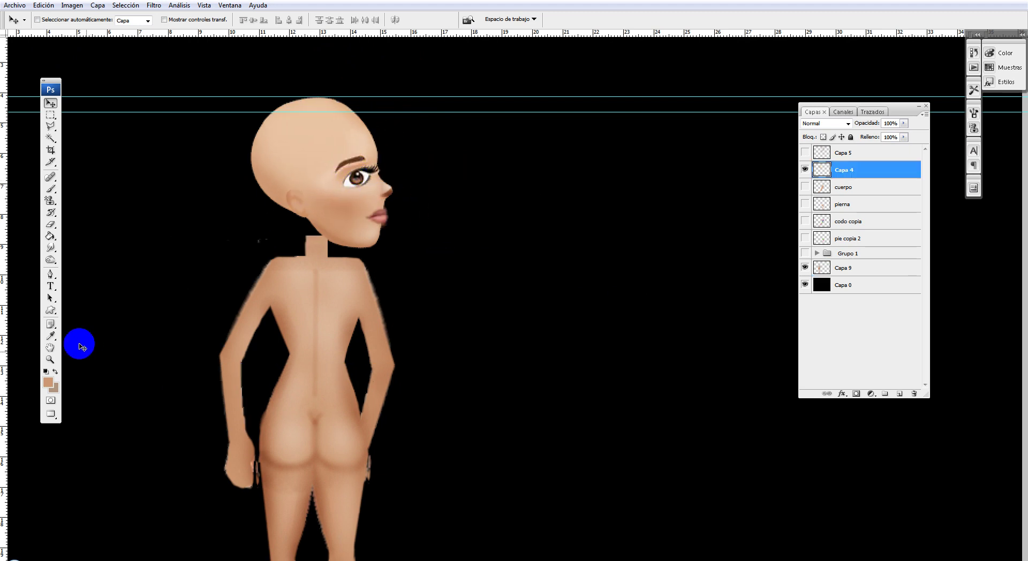
- Zoom out to see the whole document and nudge the head slightly right
left_click(51, 359)
left_click(480, 241, "alt")
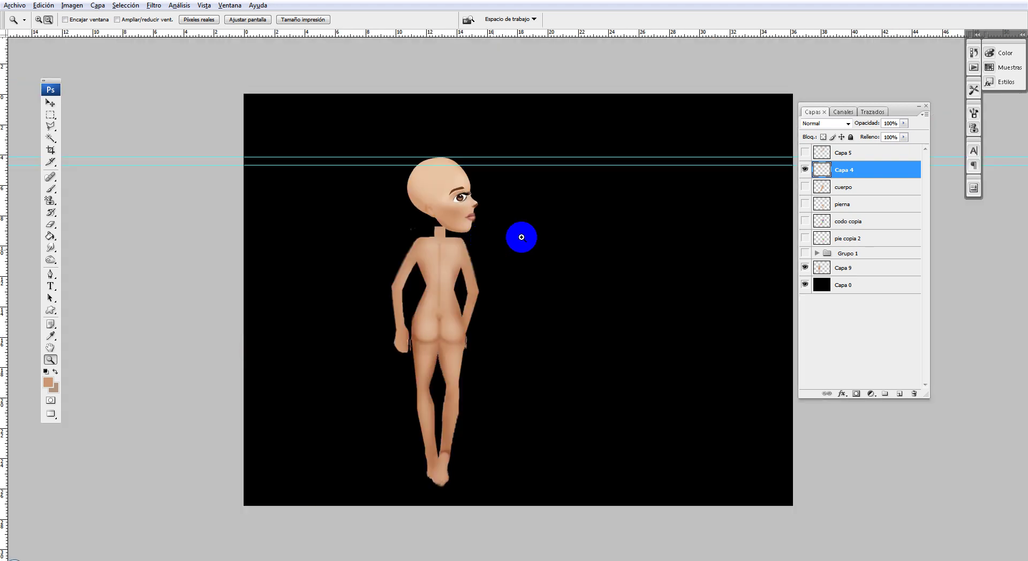
left_click(50, 102)
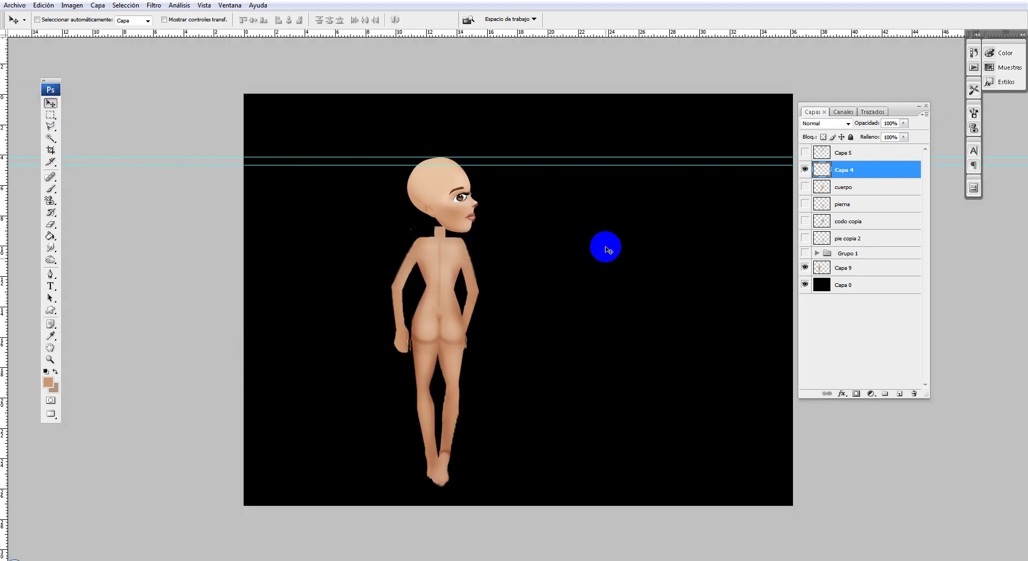
key("ctrl+t")
left_click_drag(537, 115, 509, 115)
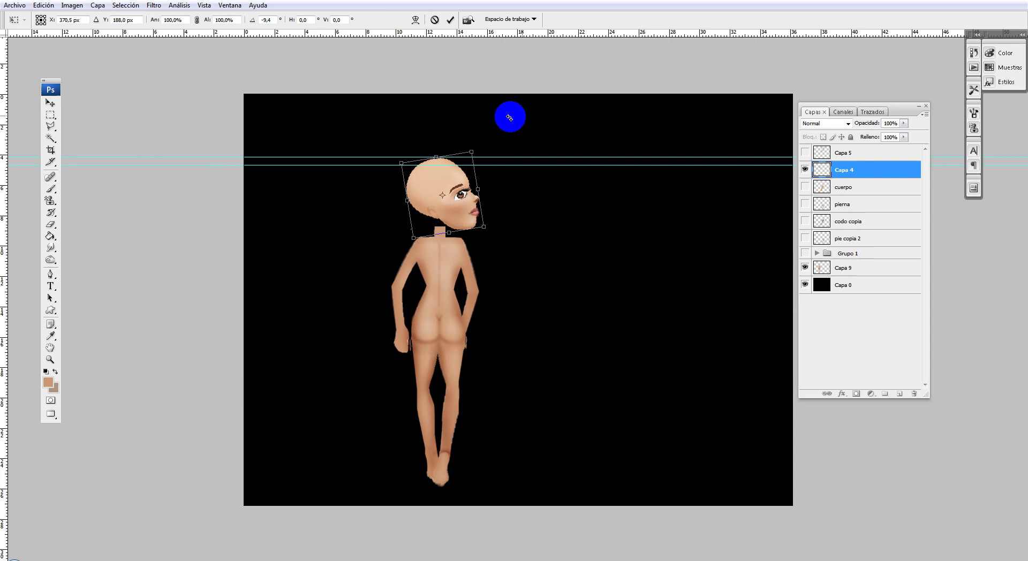
left_click_drag(432, 177, 437, 179)
key("Escape")
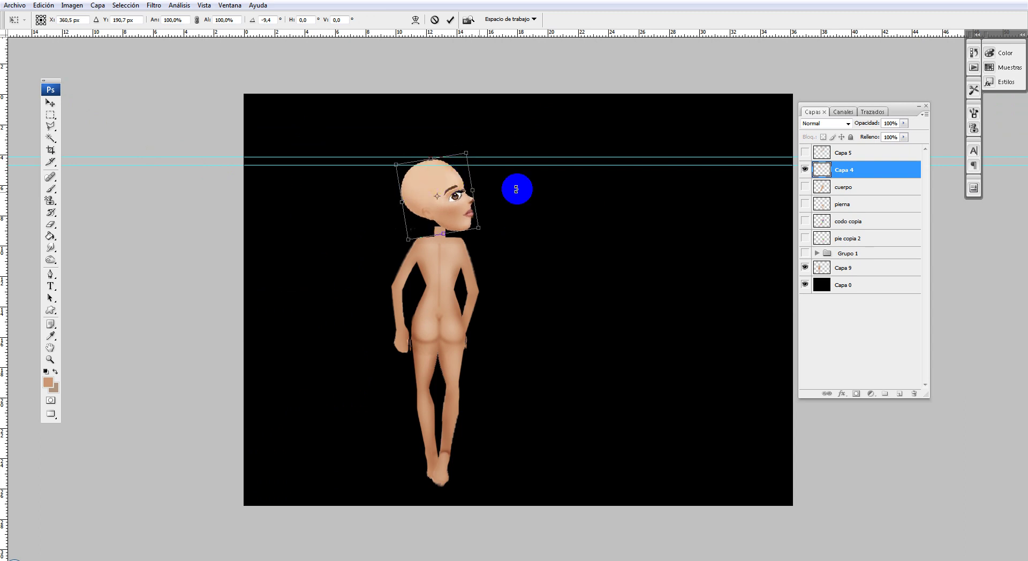
left_click_drag(469, 200, 470, 201)
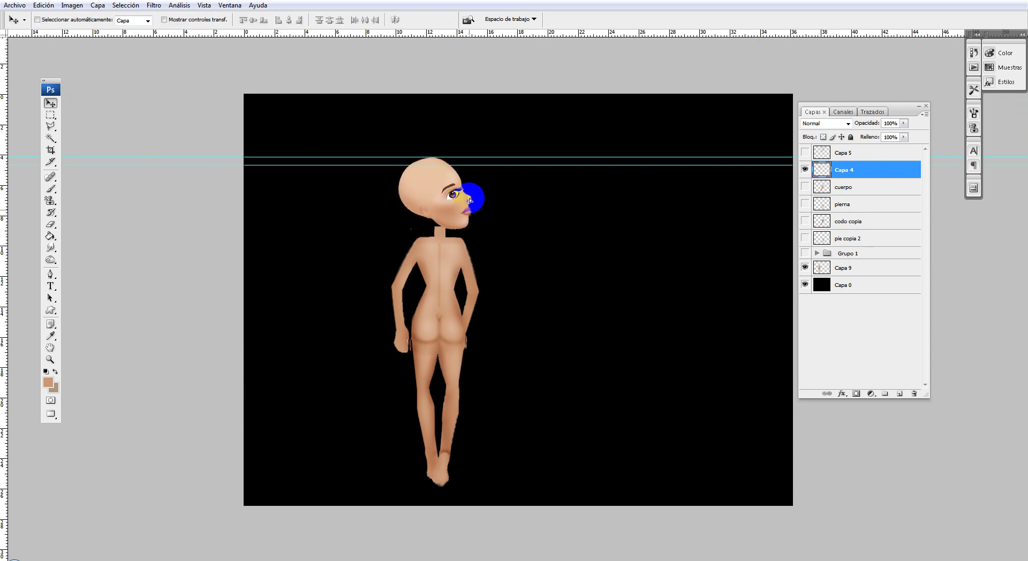
- Smudge the neck join on body layer Capa 9 with a size 13 brush
right_click(444, 231)
left_click(456, 241)
left_click(50, 248)
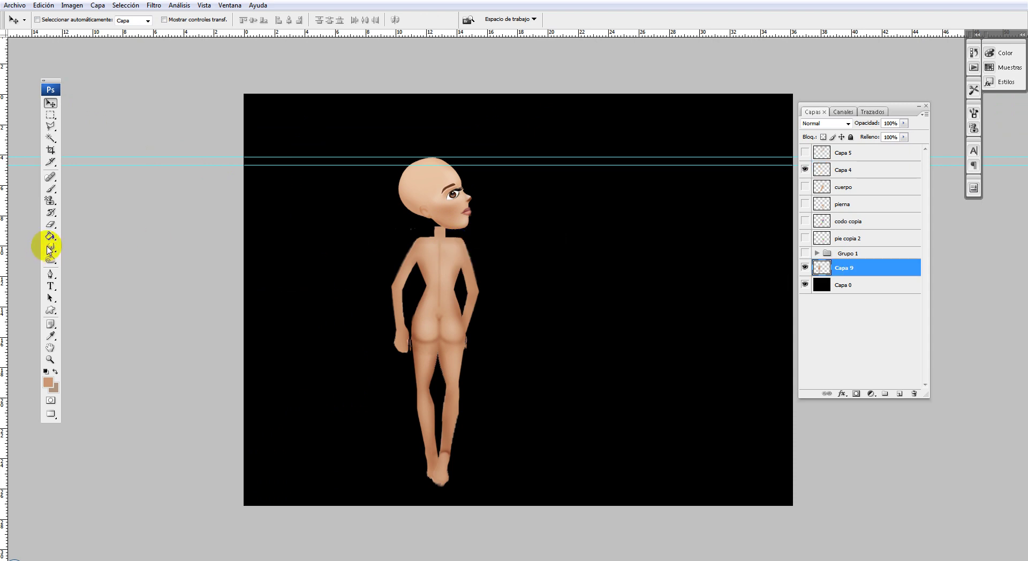
right_click(425, 228)
left_click(448, 247)
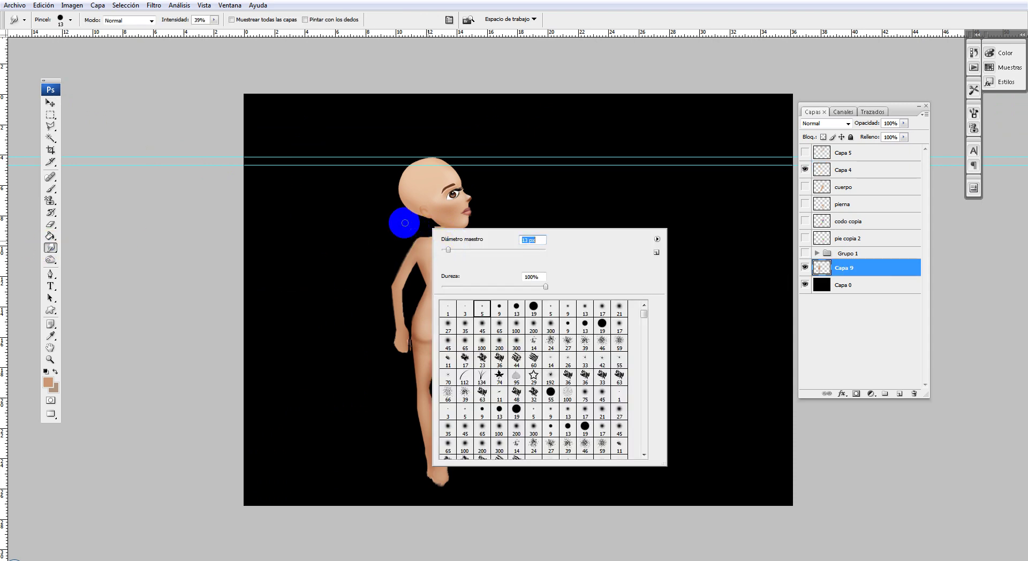
left_click(407, 223)
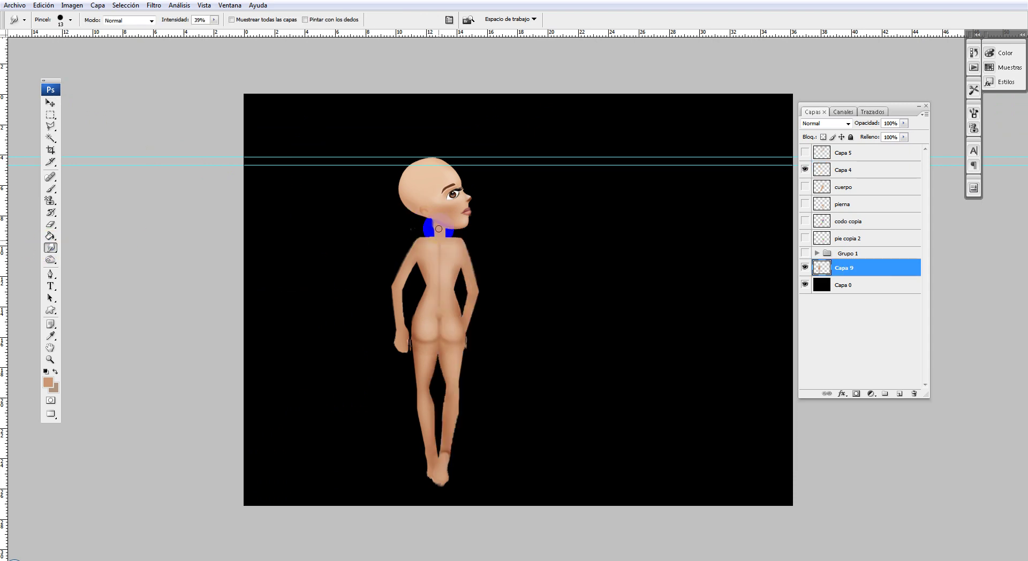
left_click_drag(431, 212, 426, 225)
- Rotate the head layer Capa 4 about 11° onto the neck and apply it
left_click(65, 92)
left_click_drag(521, 218, 689, 161)
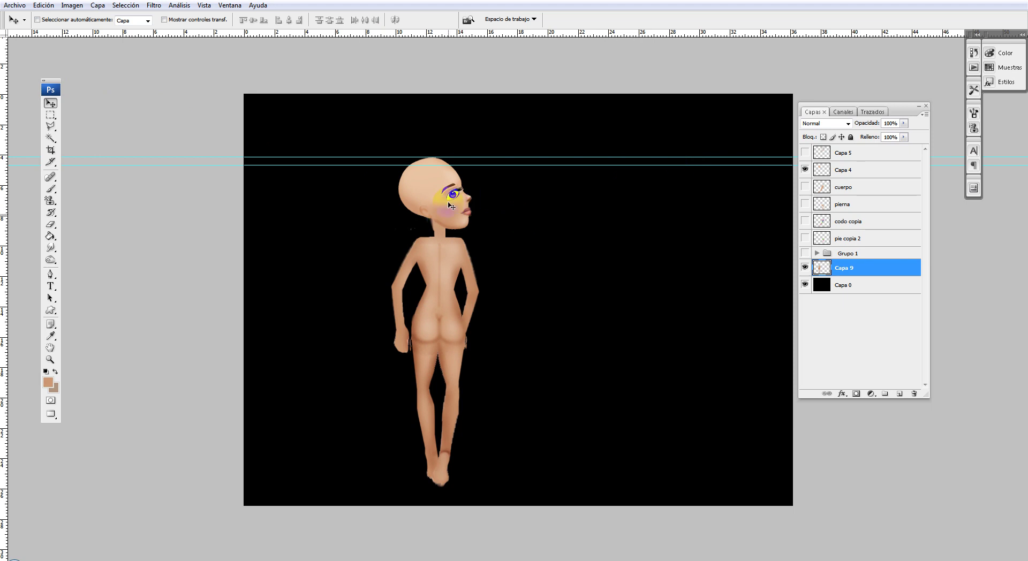
key("ctrl+t")
key("Escape")
right_click(457, 164)
right_click(429, 174)
left_click(511, 185)
key("ctrl+t")
left_click_drag(524, 124, 534, 151)
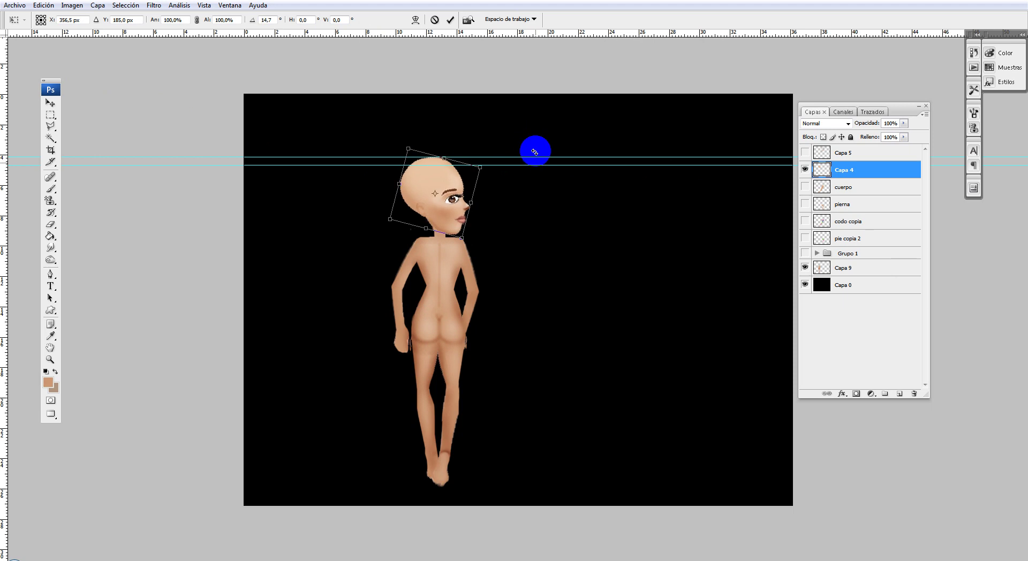
left_click_drag(535, 151, 535, 149)
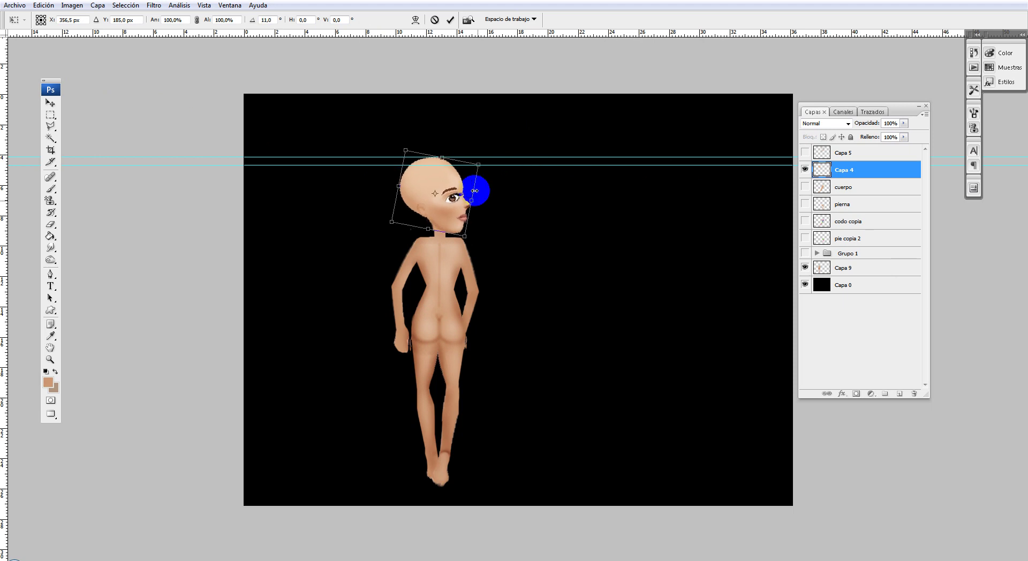
double_click(459, 200)
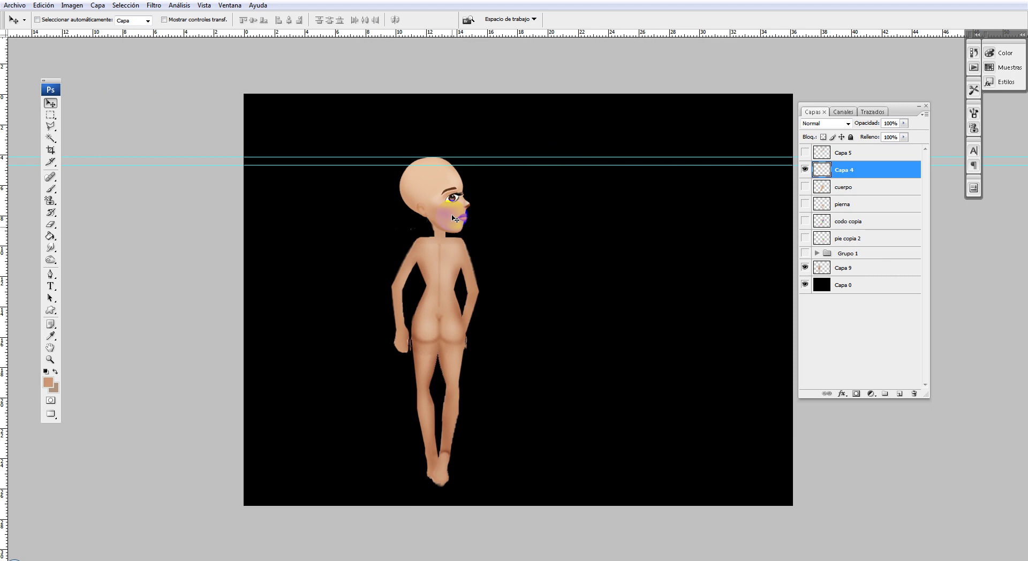
- Add a new layer above Capa 5 and set the foreground colour to dark brown
left_click(892, 152)
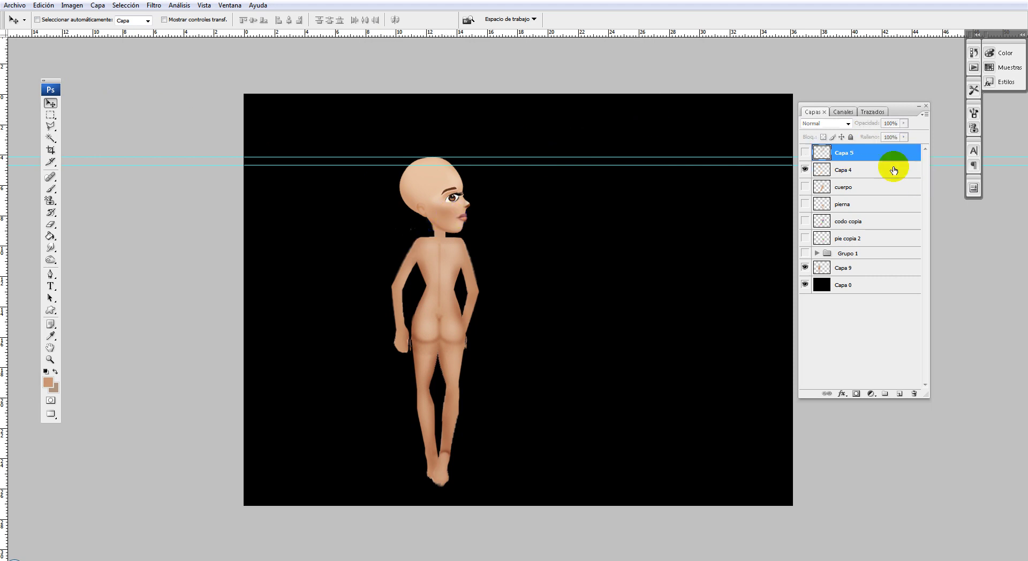
left_click(900, 393)
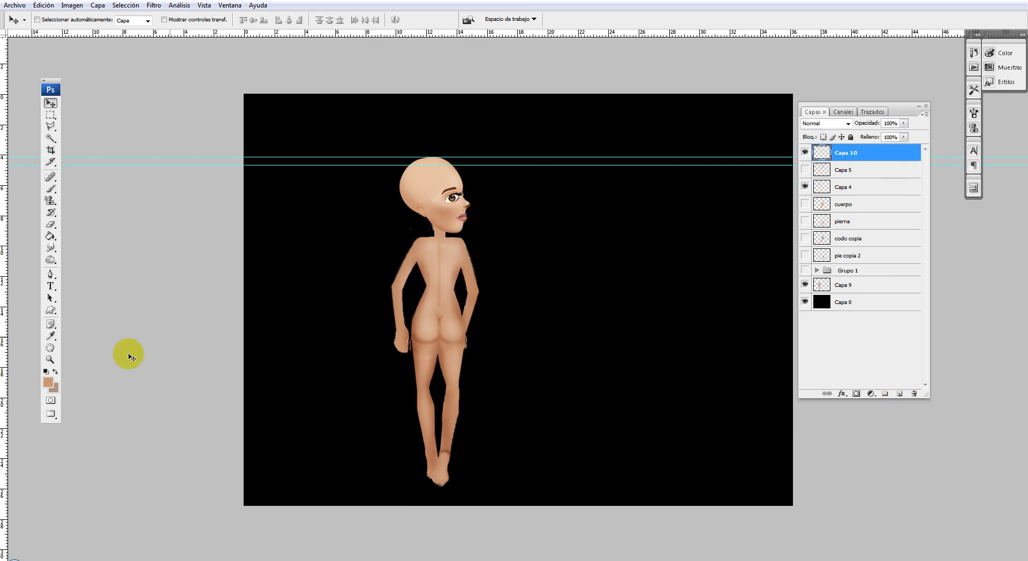
left_click(52, 384)
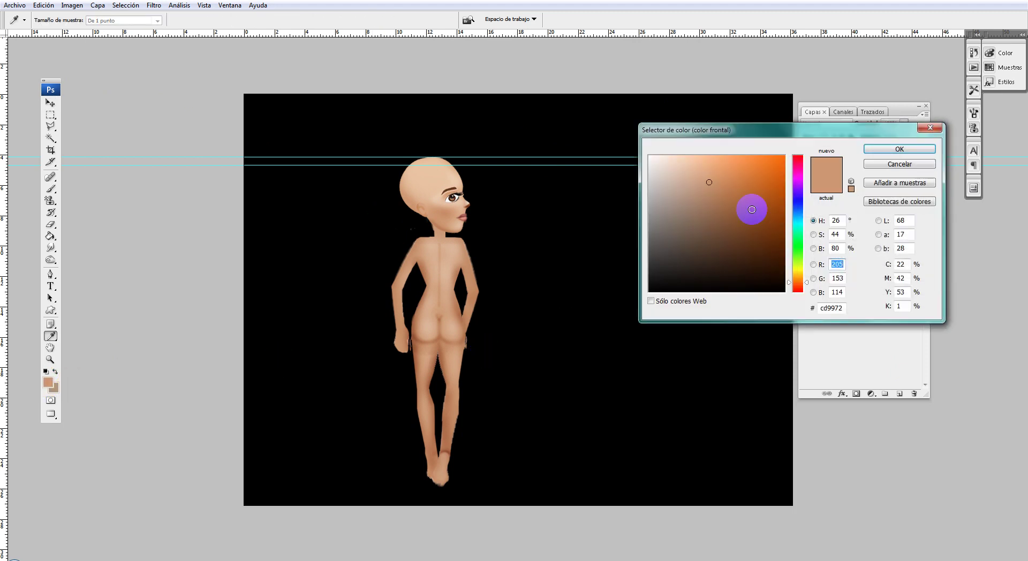
left_click_drag(751, 177, 772, 199)
left_click(802, 280)
left_click(771, 234)
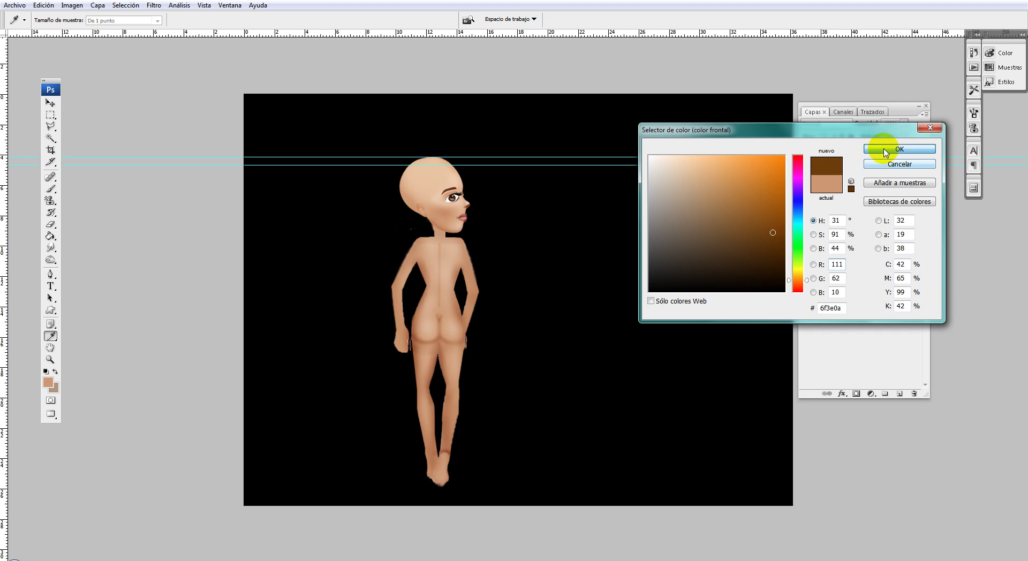
left_click(881, 149)
- Brush long brown hair strands over the head and down the back
left_click(51, 188)
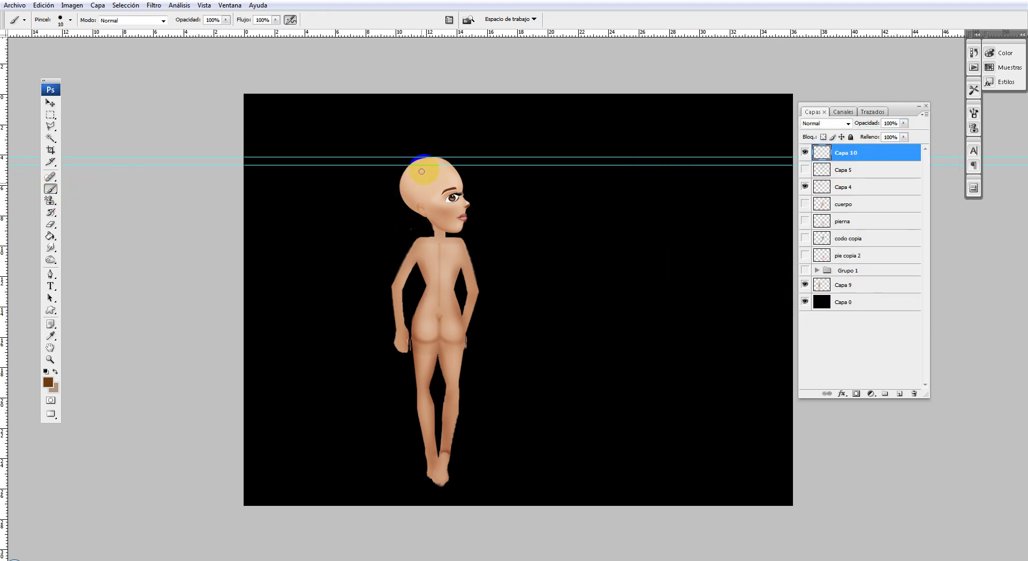
mouse_move(441, 160)
left_mouse_down()
mouse_move(434, 218)
mouse_move(438, 158)
mouse_move(407, 221)
left_mouse_up()
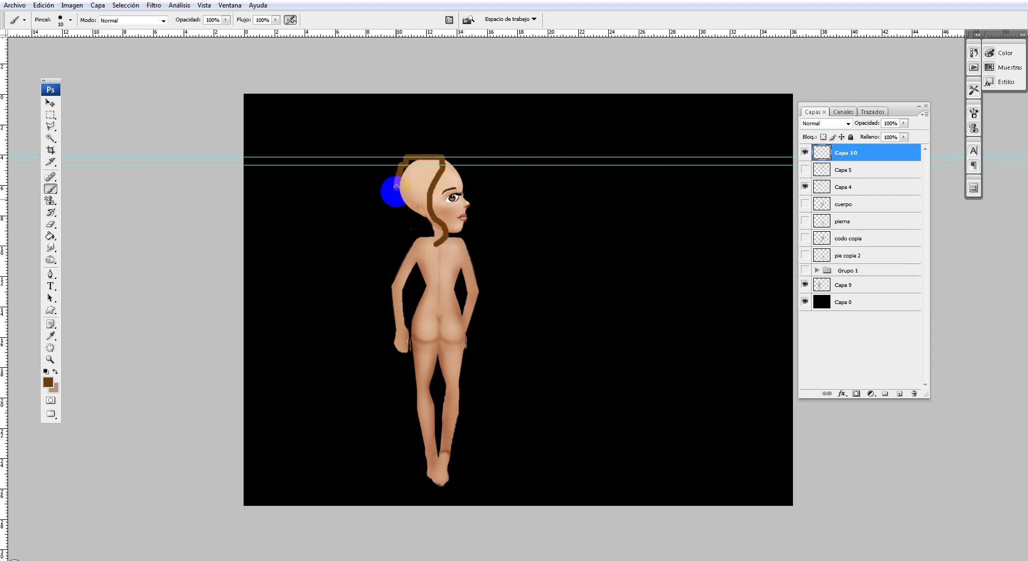
left_click_drag(407, 222, 440, 244)
mouse_move(441, 181)
left_mouse_down()
mouse_move(408, 151)
mouse_move(466, 161)
mouse_move(465, 184)
mouse_move(439, 183)
mouse_move(432, 270)
mouse_move(423, 158)
mouse_move(409, 229)
mouse_move(428, 289)
left_mouse_up()
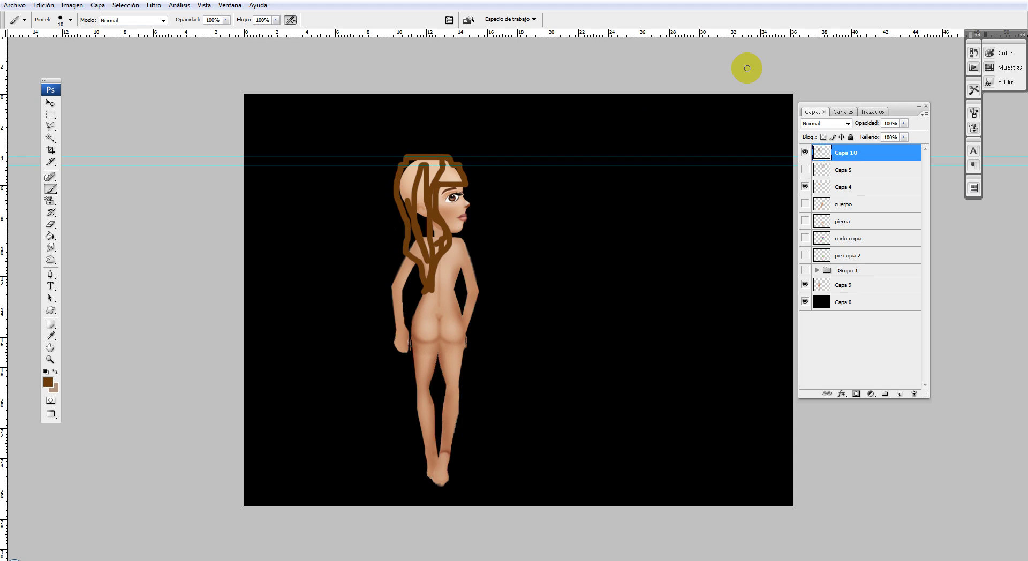
left_click_drag(512, 142, 523, 145)
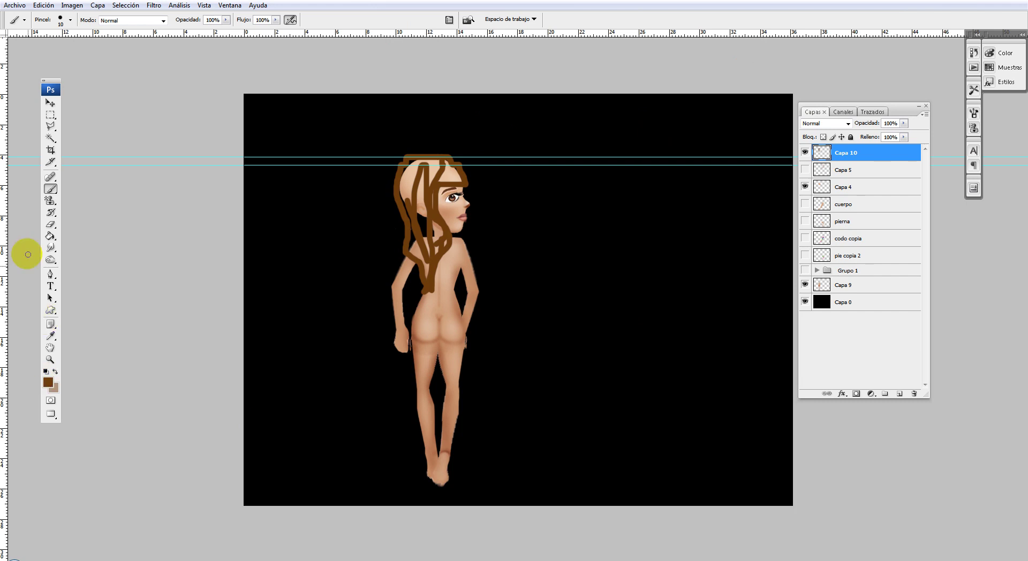
left_click(50, 359)
left_click(500, 361)
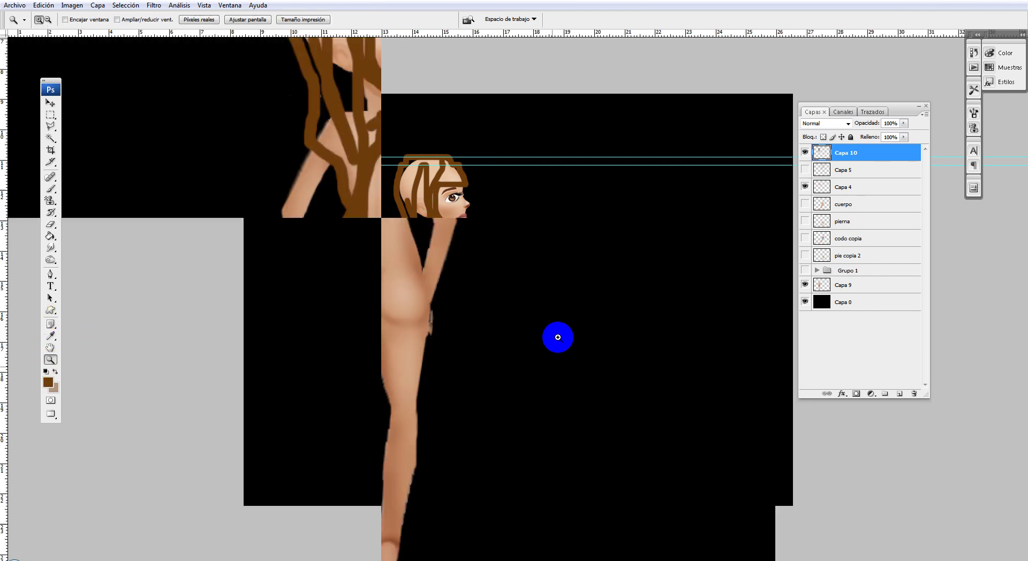
left_click(515, 276, "alt")
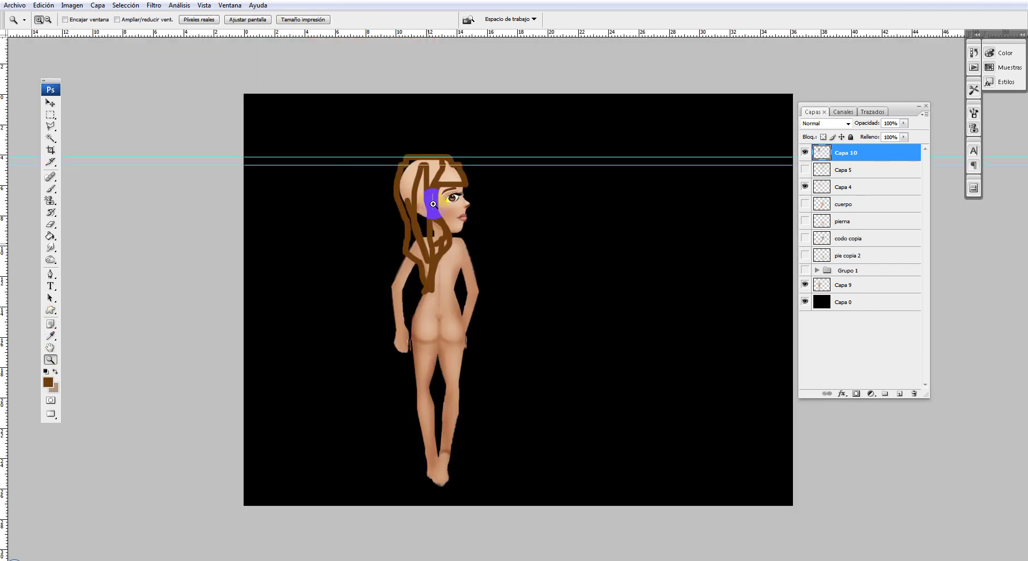